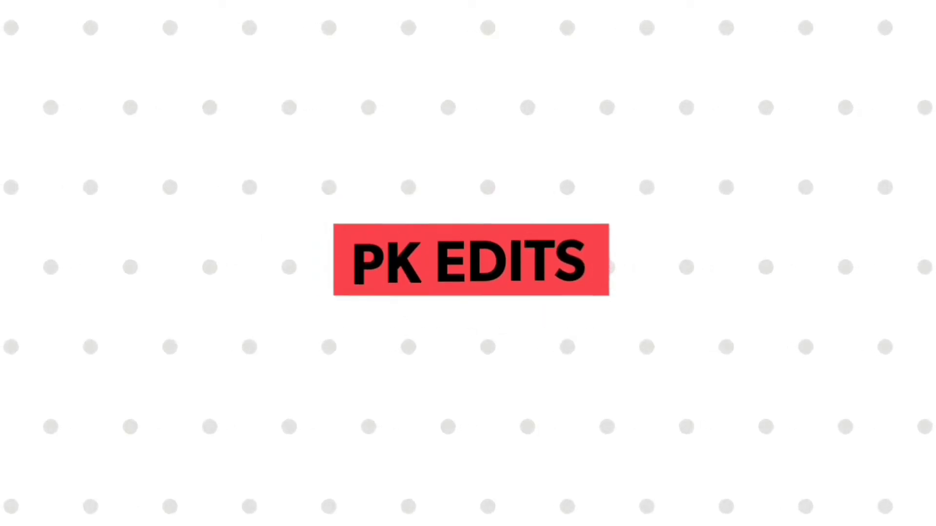
# - Check the photo layer's visibility, then switch between the AWE poster and the woman's photo documents
pyautogui.click(783, 323)
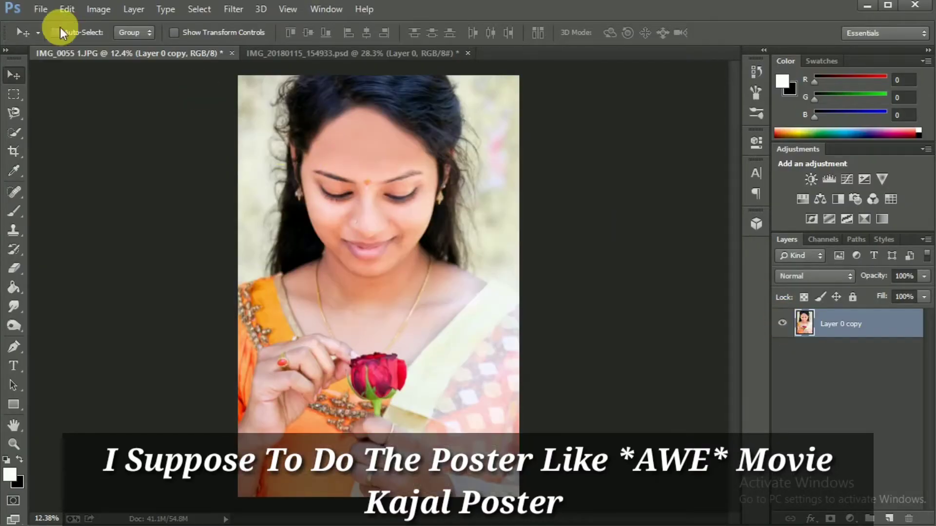
pyautogui.click(277, 54)
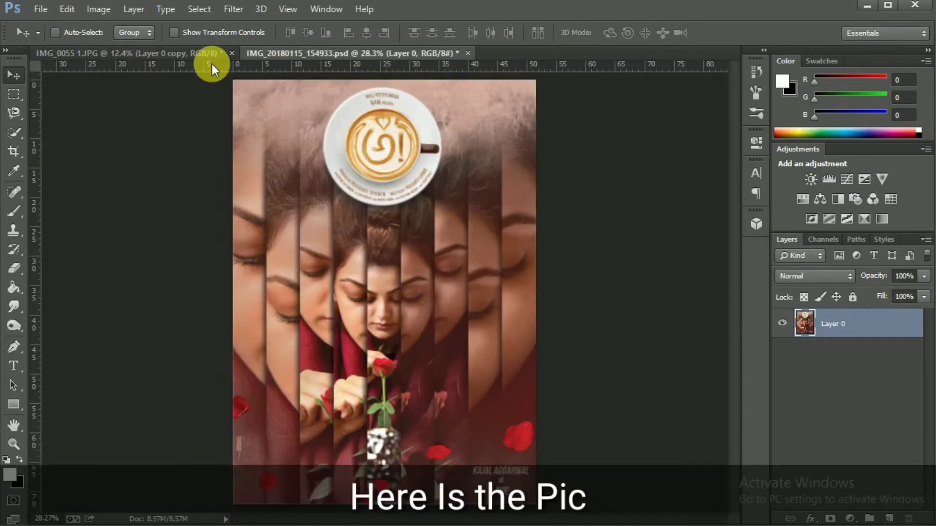
pyautogui.click(202, 52)
# - Drag the woman's photo into the AWE poster document as a new layer
pyautogui.moveTo(297, 125)
pyautogui.mouseDown()
pyautogui.moveTo(300, 80)
pyautogui.moveTo(372, 194)
pyautogui.mouseUp()
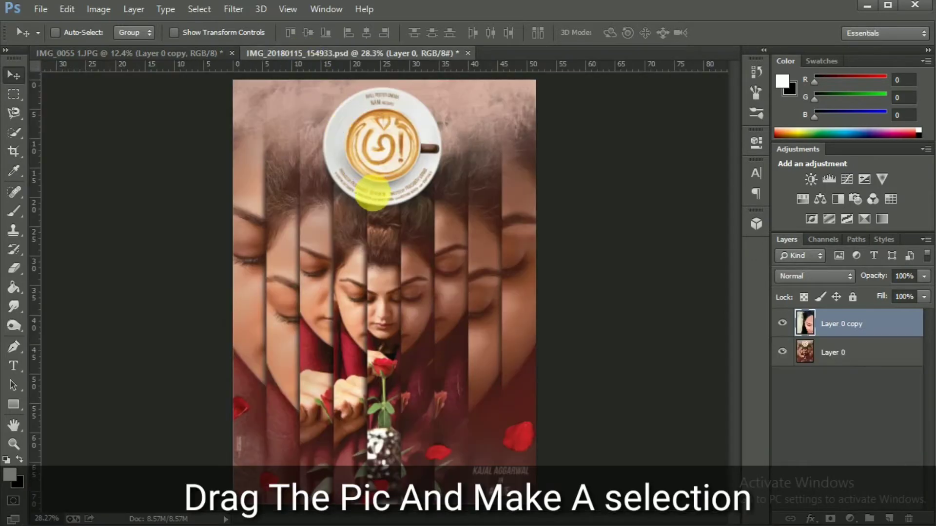
pyautogui.scroll(-3, 377, 224)
pyautogui.scroll(-2, 378, 224)
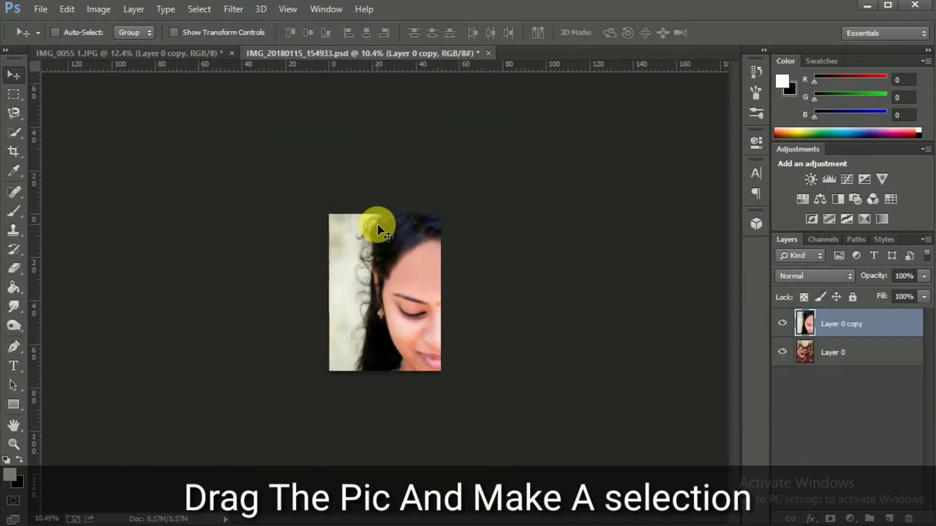
# - Scale the imported photo layer to about 47% over the poster and commit
pyautogui.hotkey('ctrl', 't')
pyautogui.scroll(-2, 385, 293)
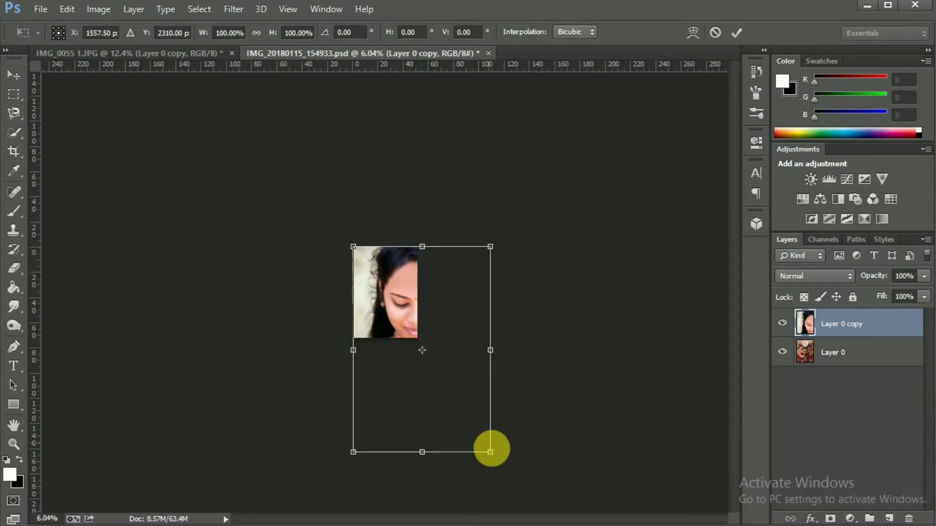
pyautogui.moveTo(491, 453); pyautogui.dragTo(417, 336)
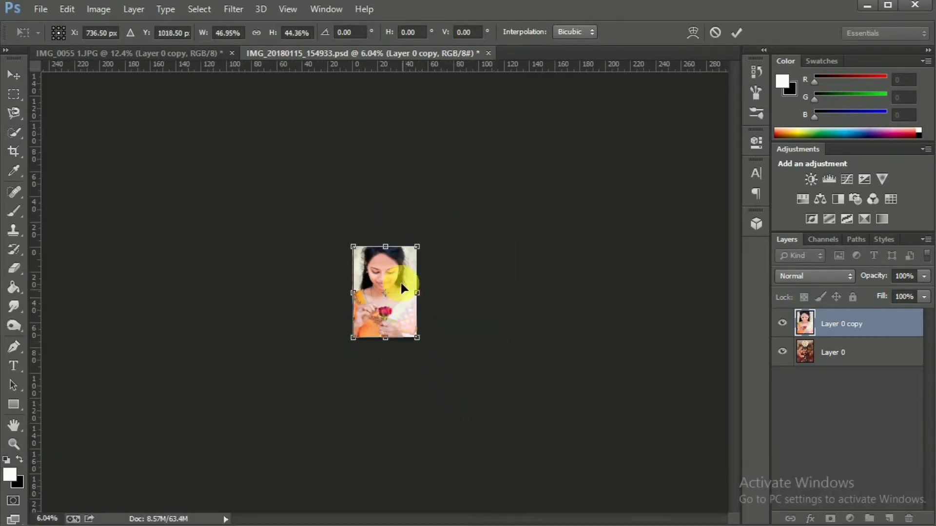
pyautogui.scroll(3, 381, 258)
pyautogui.scroll(2, 323, 201)
pyautogui.moveTo(291, 159); pyautogui.dragTo(289, 155)
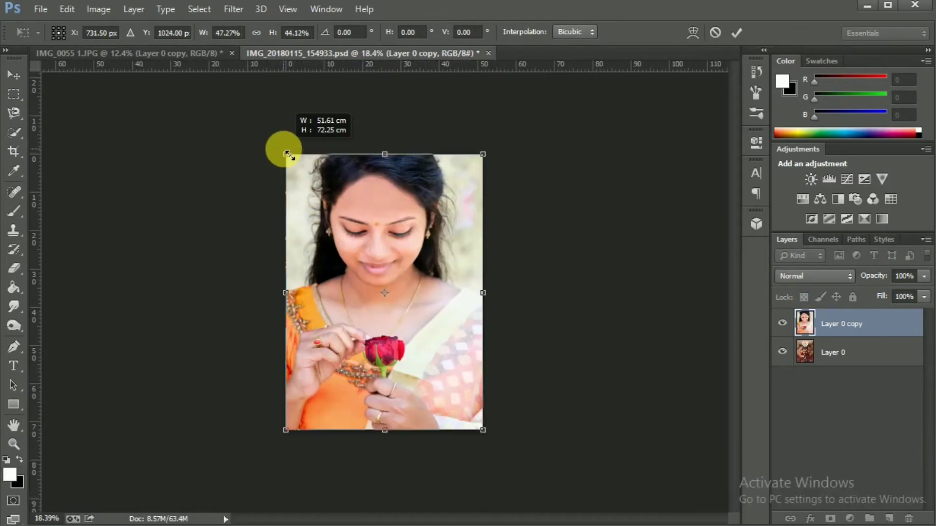
pyautogui.scroll(2, 440, 146)
pyautogui.scroll(1, 367, 100)
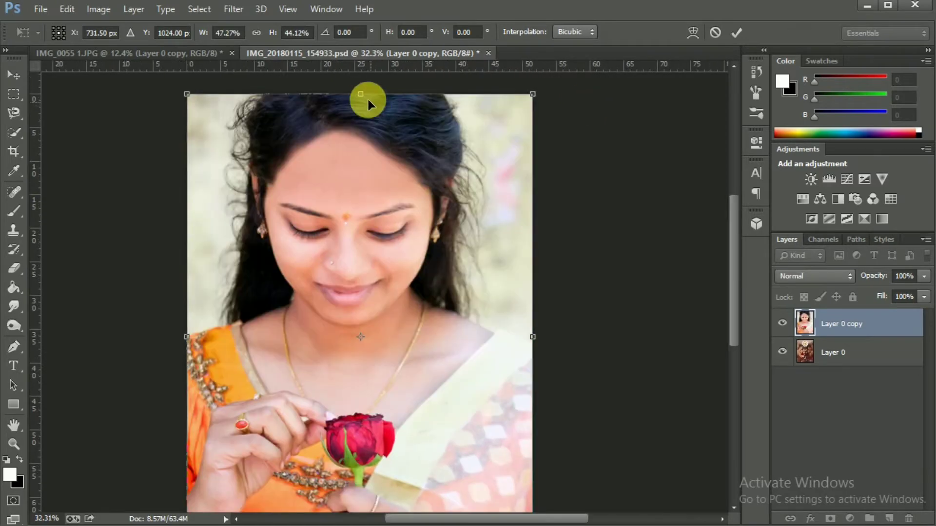
pyautogui.doubleClick(432, 217)
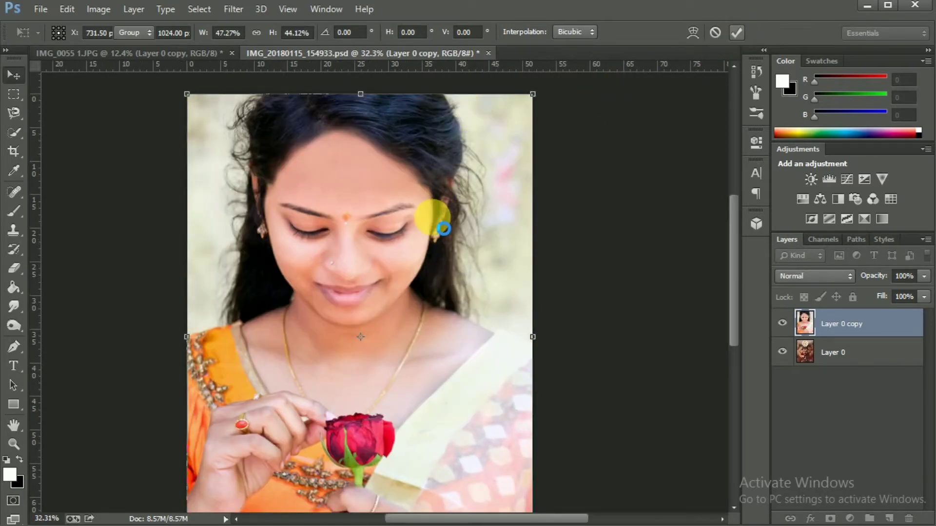
pyautogui.scroll(-2, 385, 293)
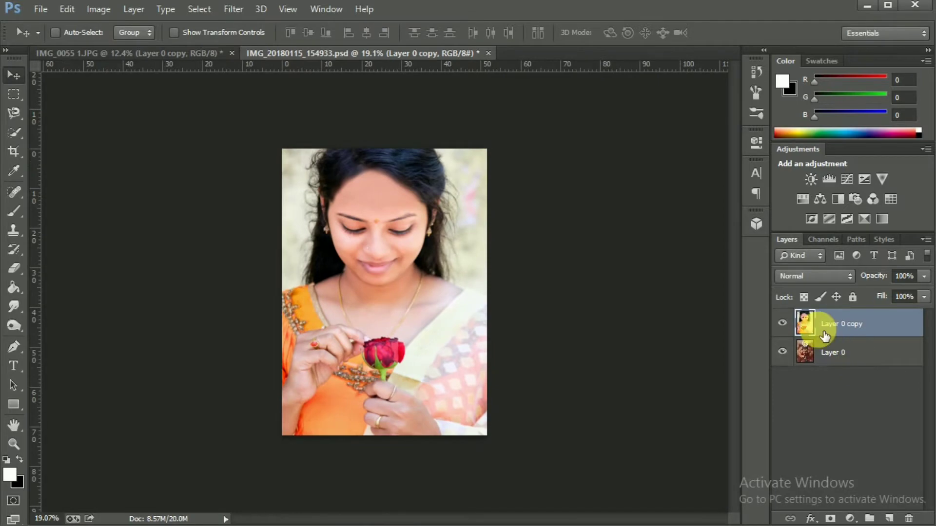
# - Move the photo below the poster's Layer 0 and duplicate it into copies 2, 3 and 4
pyautogui.moveTo(838, 325); pyautogui.dragTo(844, 373)
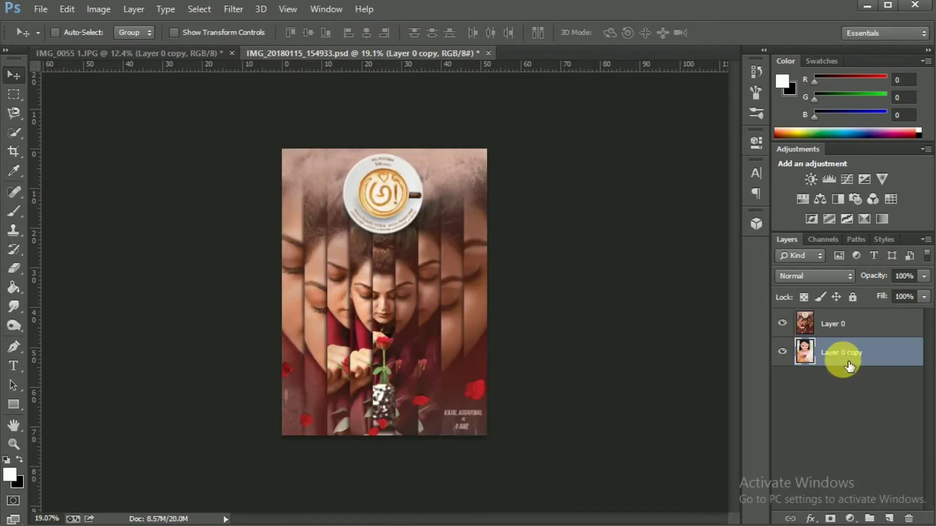
pyautogui.rightClick(840, 361)
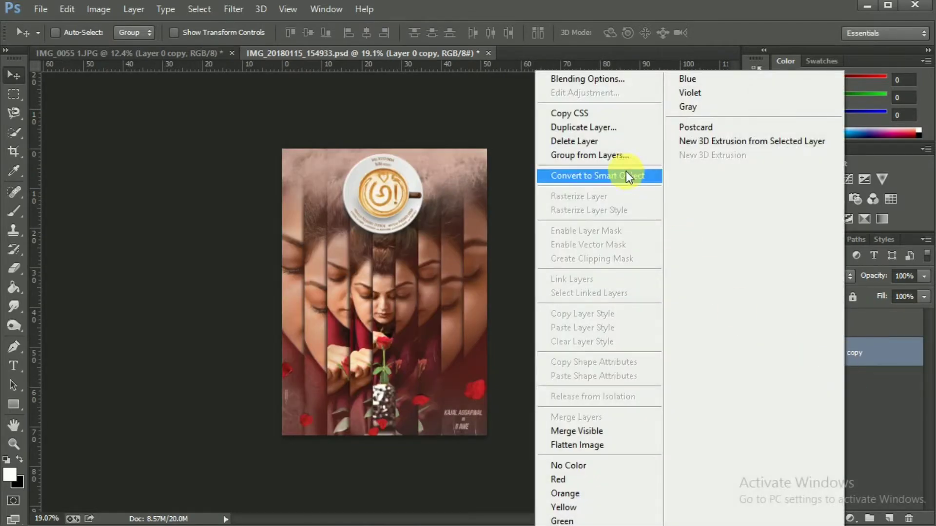
pyautogui.click(590, 128)
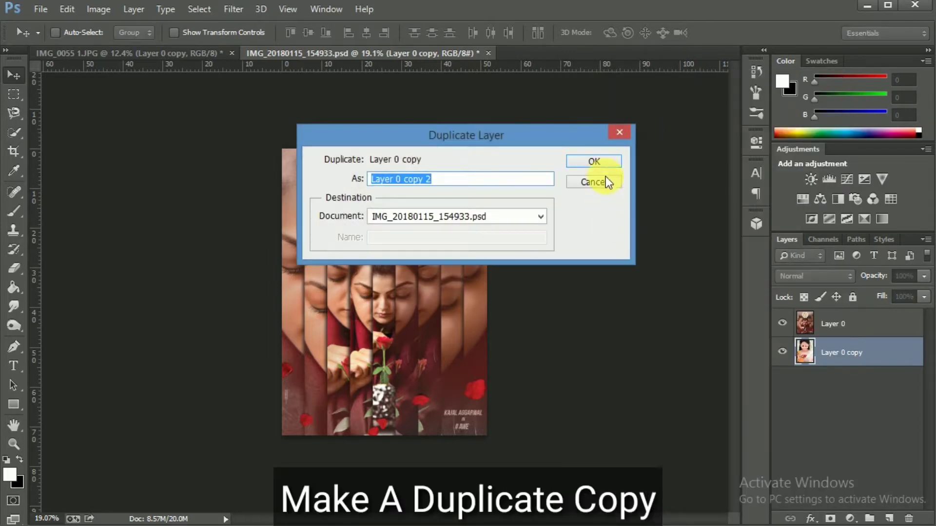
pyautogui.click(598, 163)
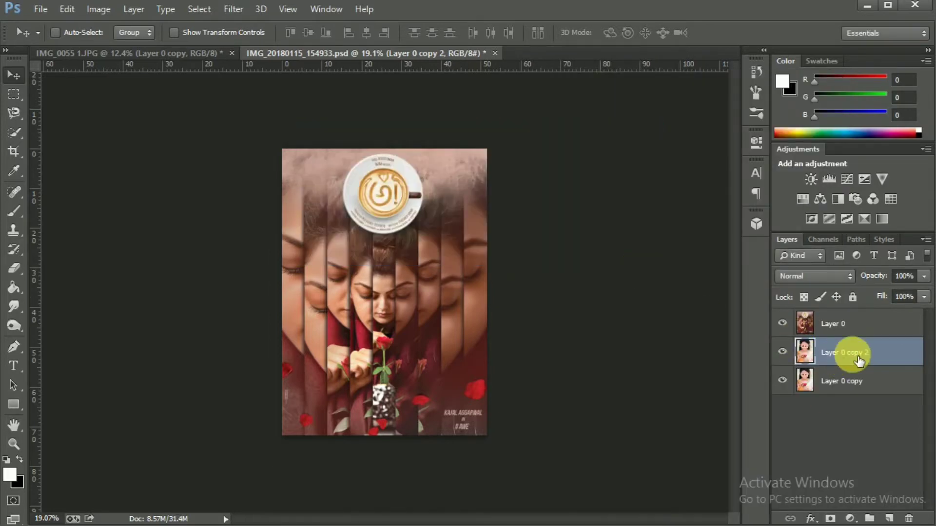
pyautogui.moveTo(857, 356); pyautogui.dragTo(894, 516)
pyautogui.moveTo(848, 353); pyautogui.dragTo(895, 519)
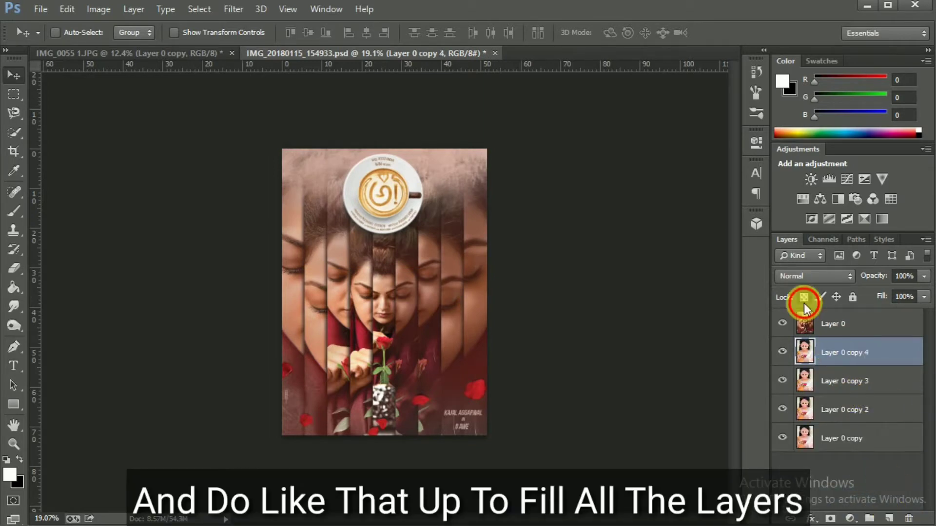
pyautogui.moveTo(817, 326); pyautogui.dragTo(856, 355)
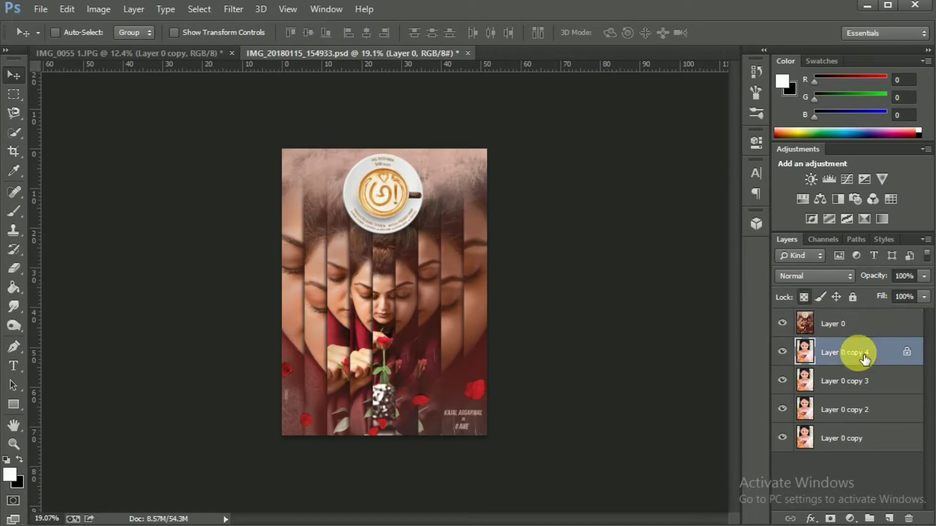
pyautogui.click(828, 325)
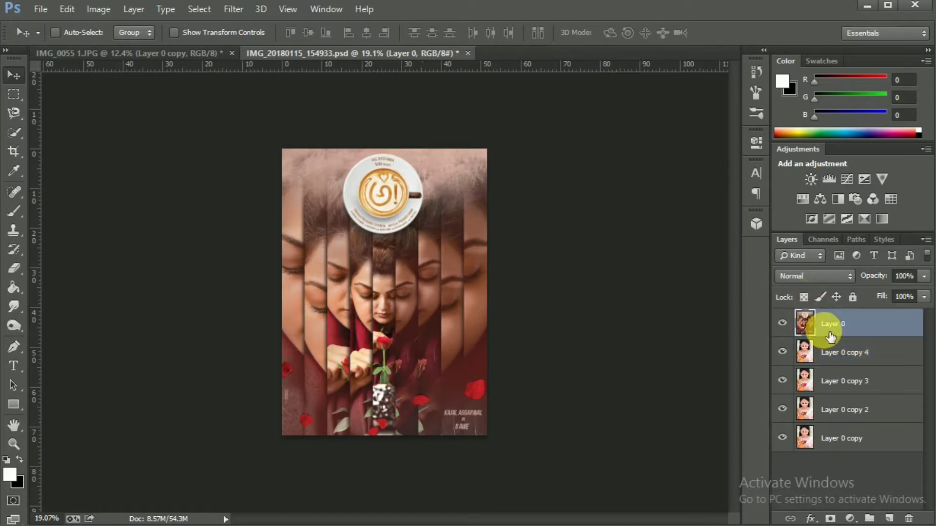
pyautogui.scroll(3, 571, 297)
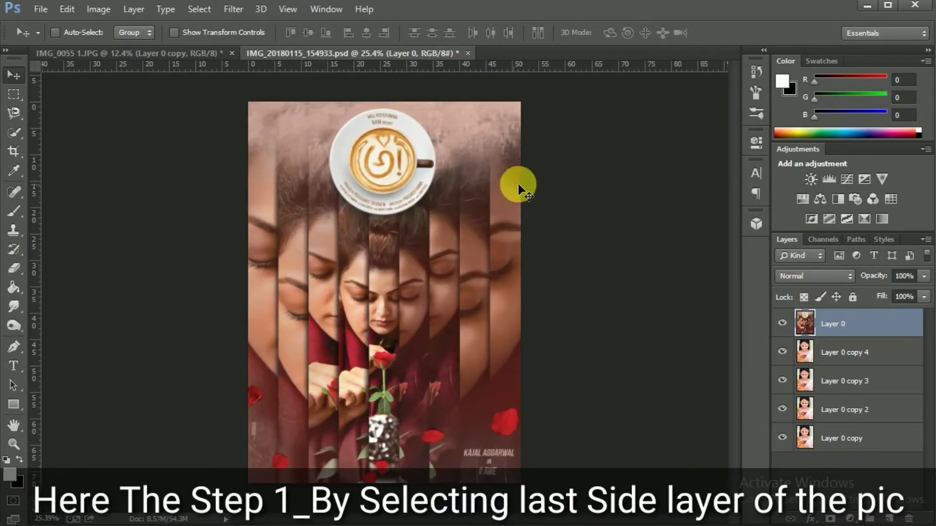
# - Delete the poster's rightmost vertical strip and slide Layer 0 copy 4 right beneath it
pyautogui.click(18, 95)
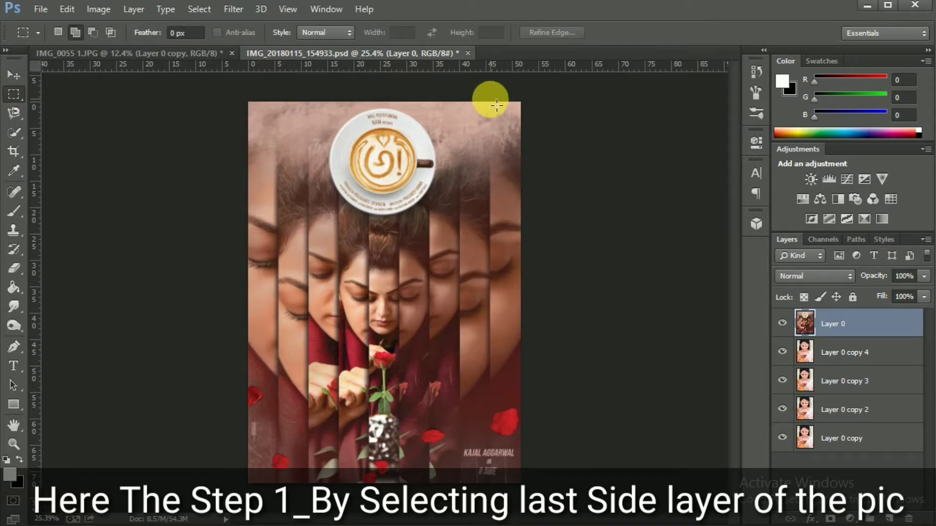
pyautogui.moveTo(490, 103); pyautogui.dragTo(548, 488)
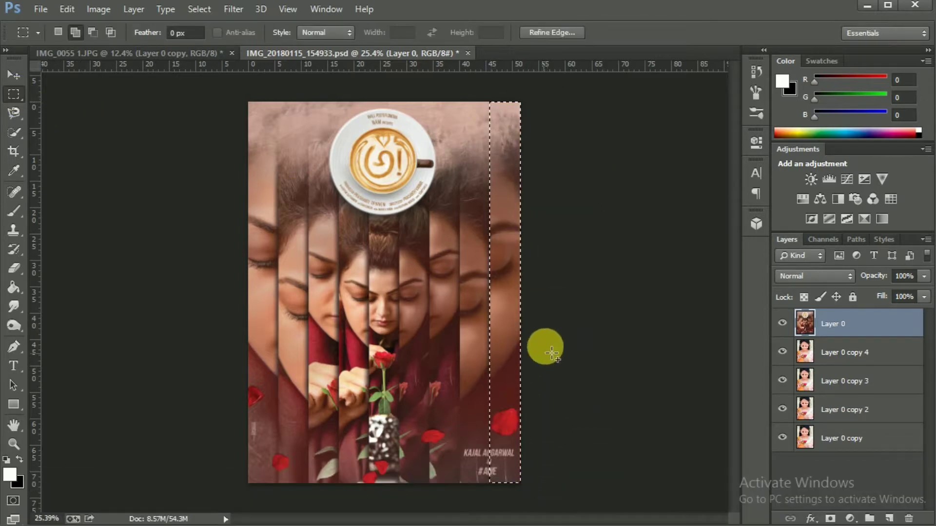
pyautogui.press('Delete')
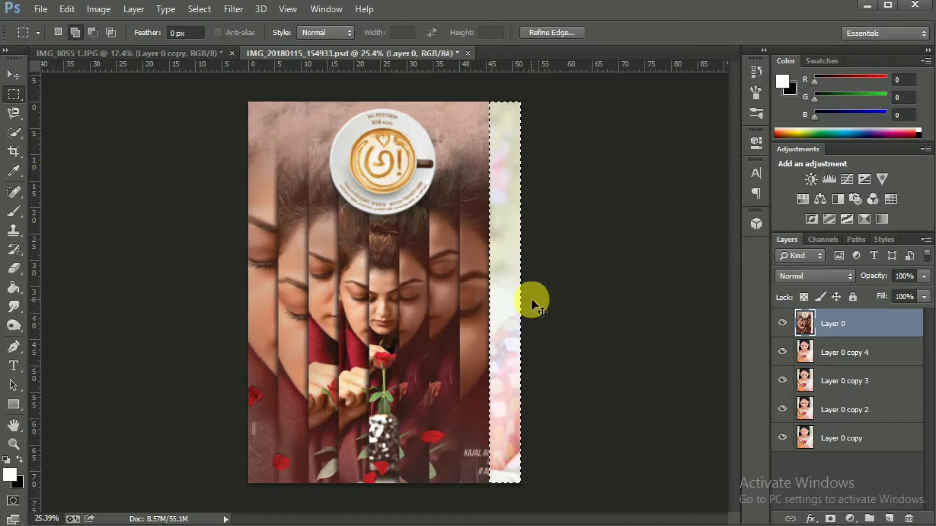
pyautogui.click(532, 299)
pyautogui.click(813, 361)
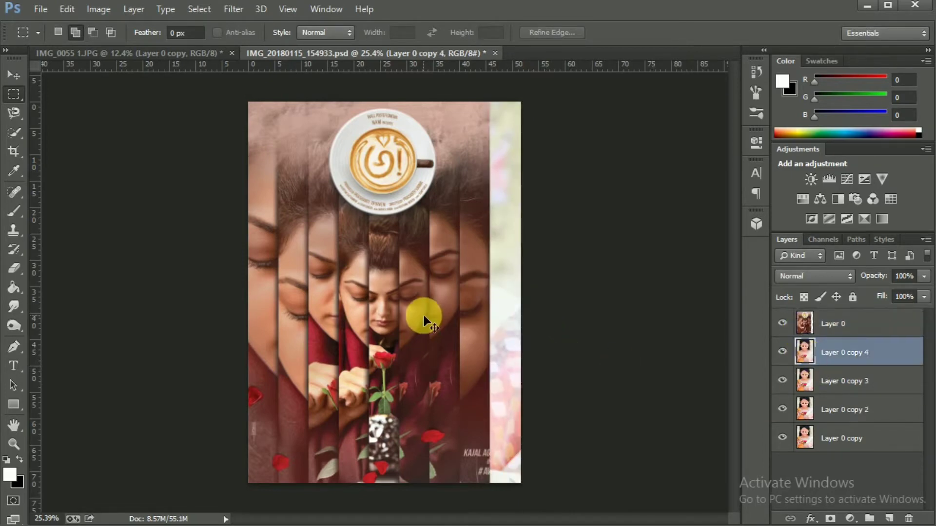
pyautogui.moveTo(423, 315)
pyautogui.mouseDown()
pyautogui.moveTo(539, 320)
pyautogui.moveTo(518, 347)
pyautogui.mouseUp()
# - Enlarge Layer 0 copy 4 to about 119% × 138% so her face fills the right strip
pyautogui.hotkey('ctrl', 't')
pyautogui.hotkey('ctrl', '0')
pyautogui.scroll(-3, 494, 335)
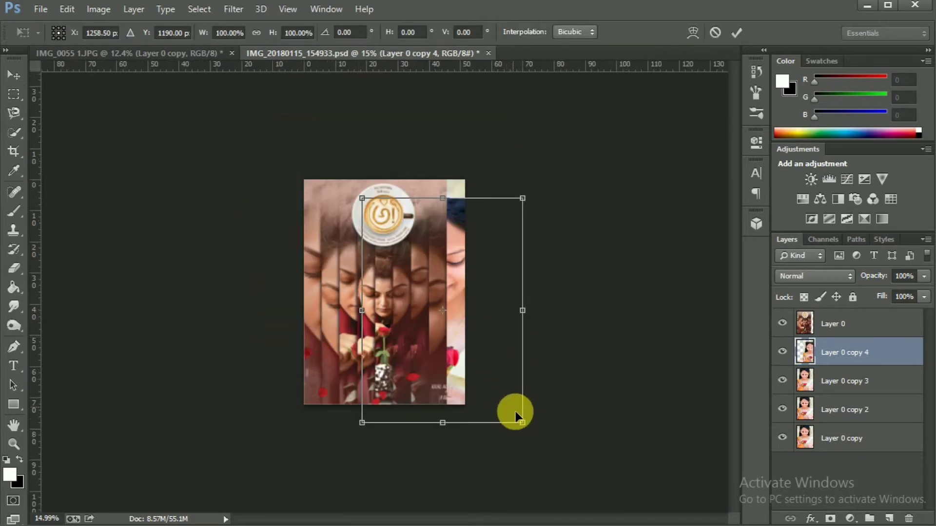
pyautogui.moveTo(452, 423); pyautogui.dragTo(448, 514)
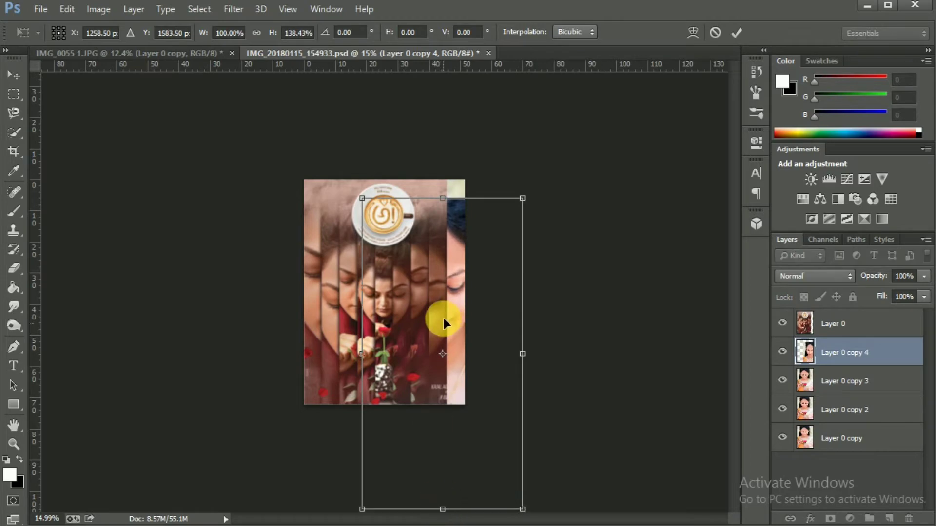
pyautogui.scroll(2, 442, 316)
pyautogui.moveTo(516, 289)
pyautogui.mouseDown()
pyautogui.moveTo(516, 267)
pyautogui.moveTo(523, 372)
pyautogui.mouseUp()
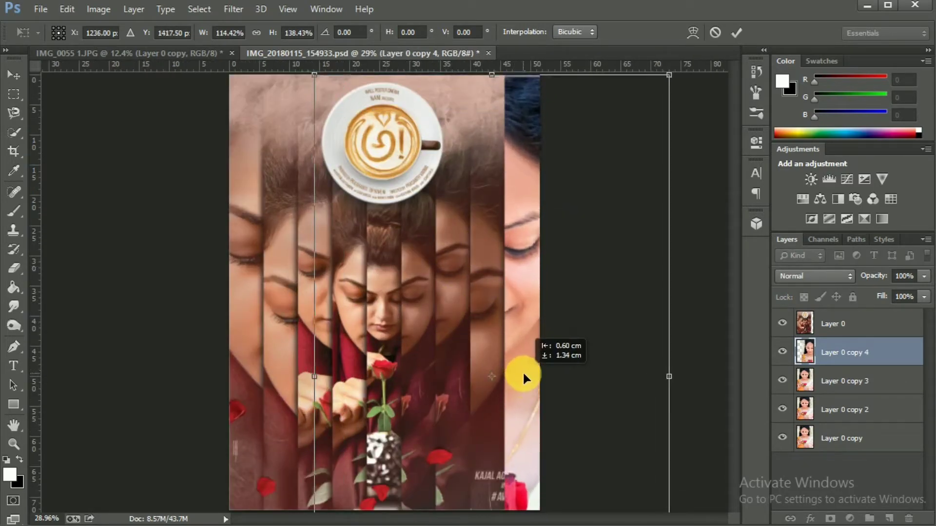
pyautogui.moveTo(523, 373); pyautogui.dragTo(513, 360)
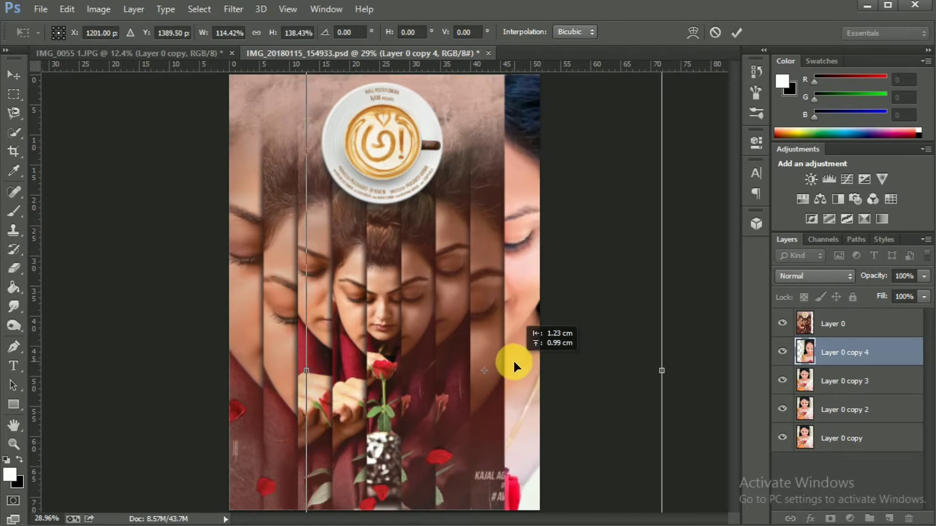
pyautogui.moveTo(662, 371)
pyautogui.mouseDown()
pyautogui.moveTo(673, 372)
pyautogui.moveTo(634, 372)
pyautogui.mouseUp()
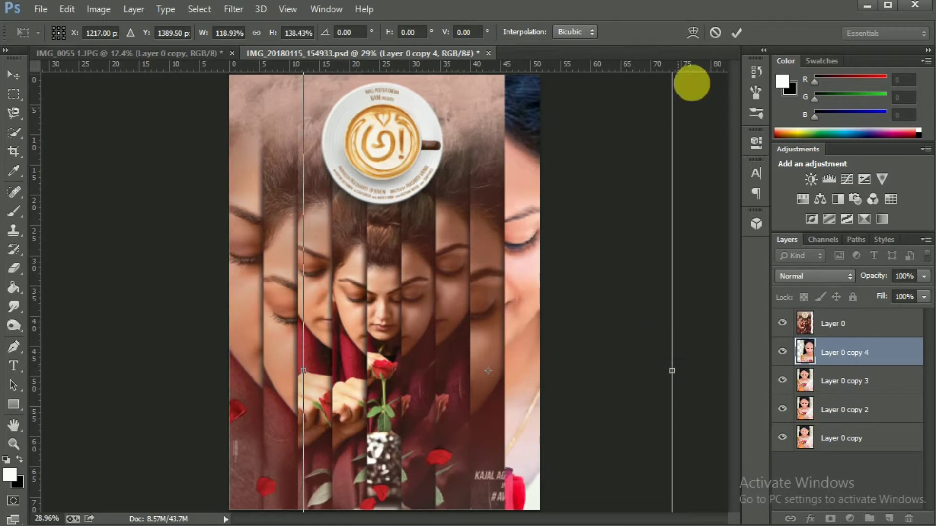
pyautogui.click(736, 32)
# - Marquee-select a narrow full-height strip along the right edge of Layer 0 copy 4
pyautogui.scroll(2, 532, 265)
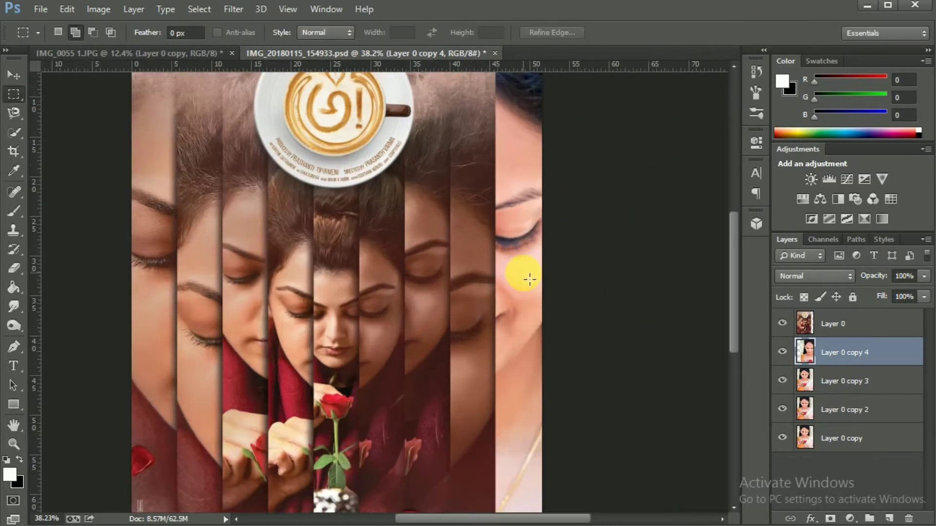
pyautogui.scroll(-3, 529, 273)
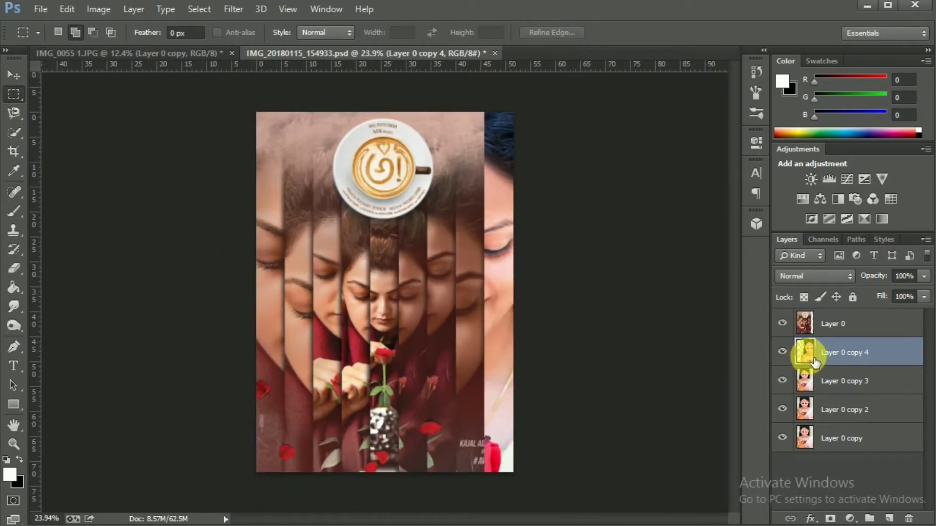
pyautogui.click(491, 151)
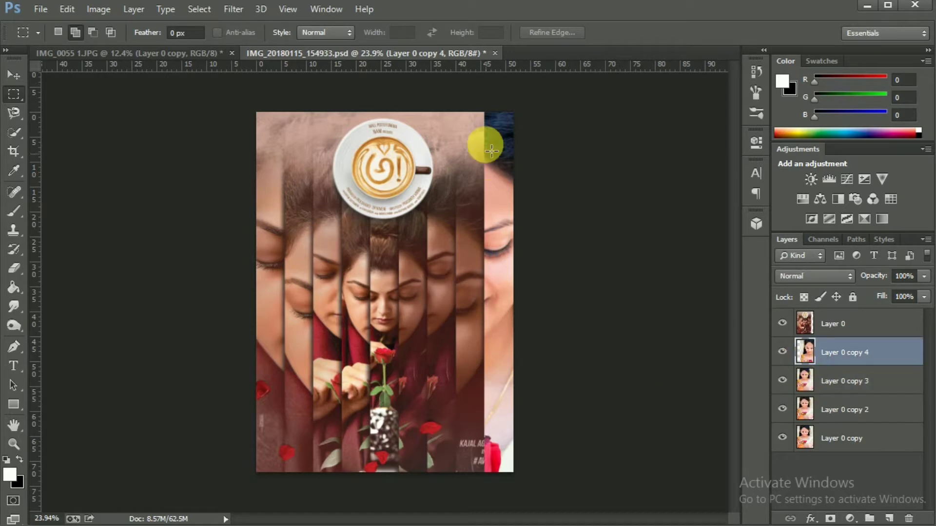
pyautogui.scroll(2, 491, 115)
pyautogui.scroll(2, 506, 98)
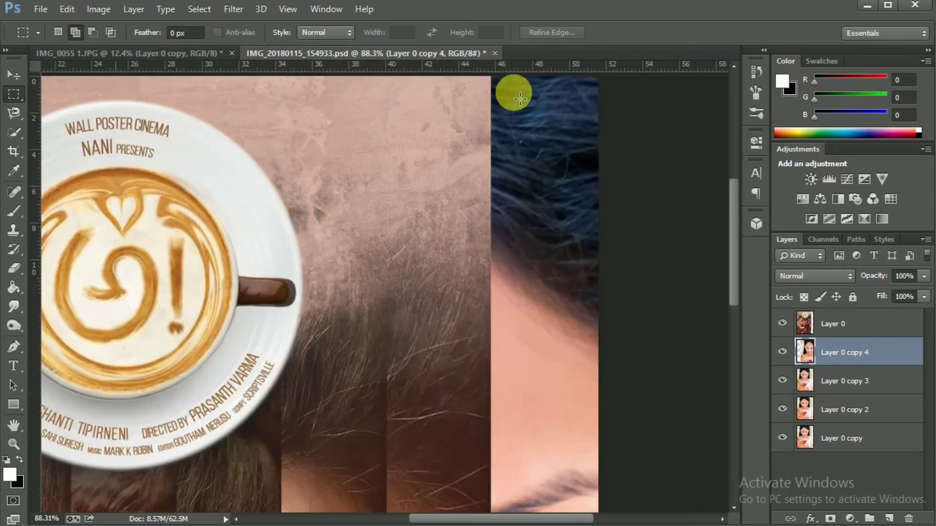
pyautogui.scroll(2, 512, 89)
pyautogui.scroll(1, 501, 156)
pyautogui.scroll(2, 494, 155)
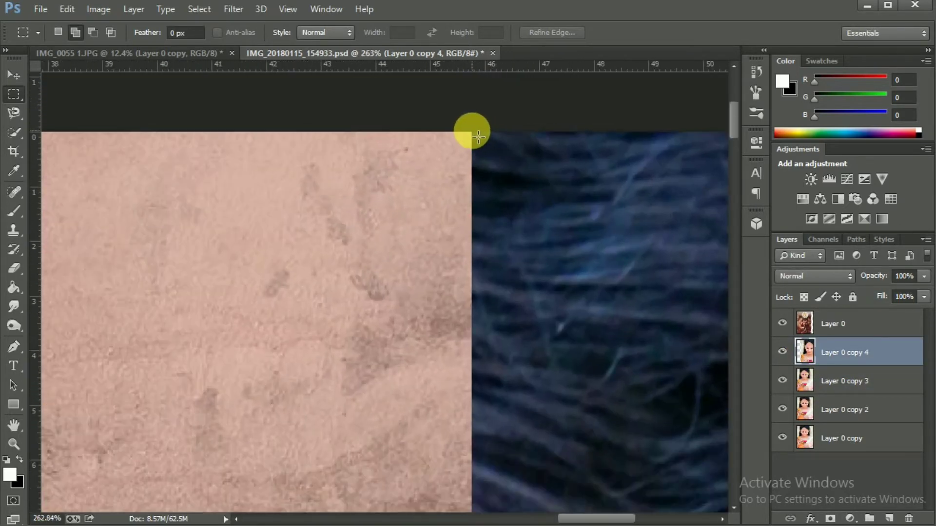
pyautogui.moveTo(479, 137); pyautogui.dragTo(697, 512)
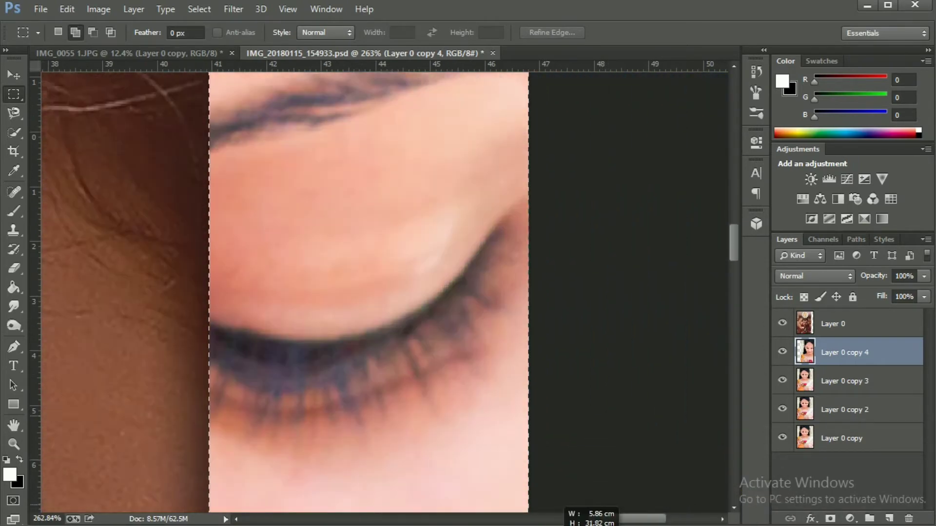
pyautogui.moveTo(631, 507); pyautogui.dragTo(557, 509)
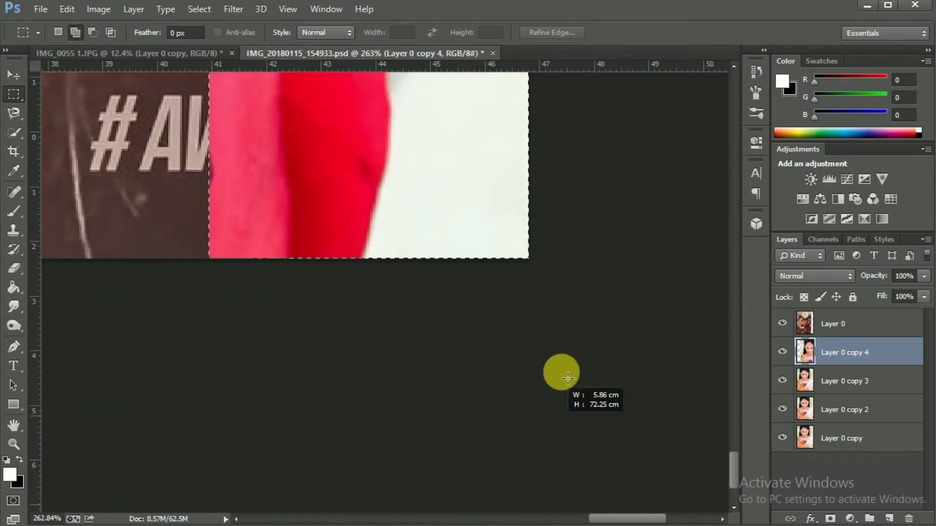
pyautogui.moveTo(558, 510); pyautogui.dragTo(559, 376)
pyautogui.hotkey('ctrl', '0')
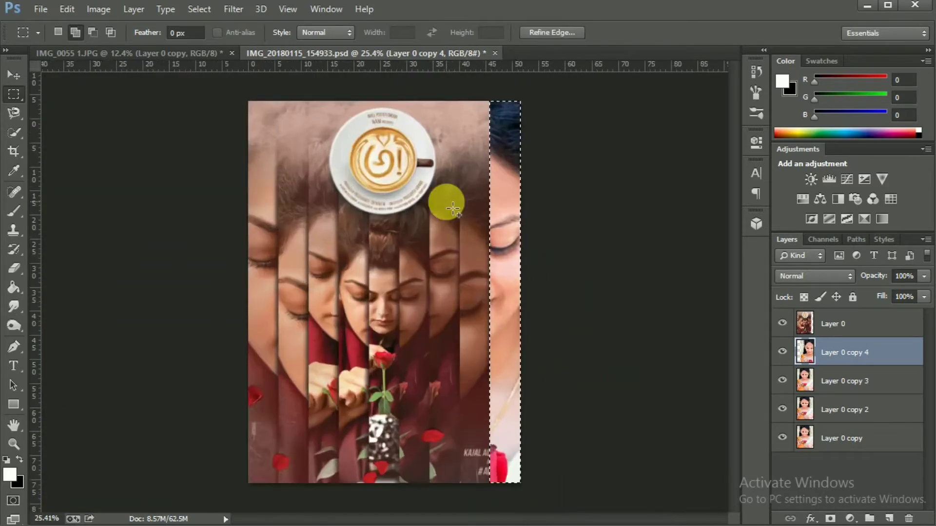
pyautogui.hotkey('ctrl', '0')
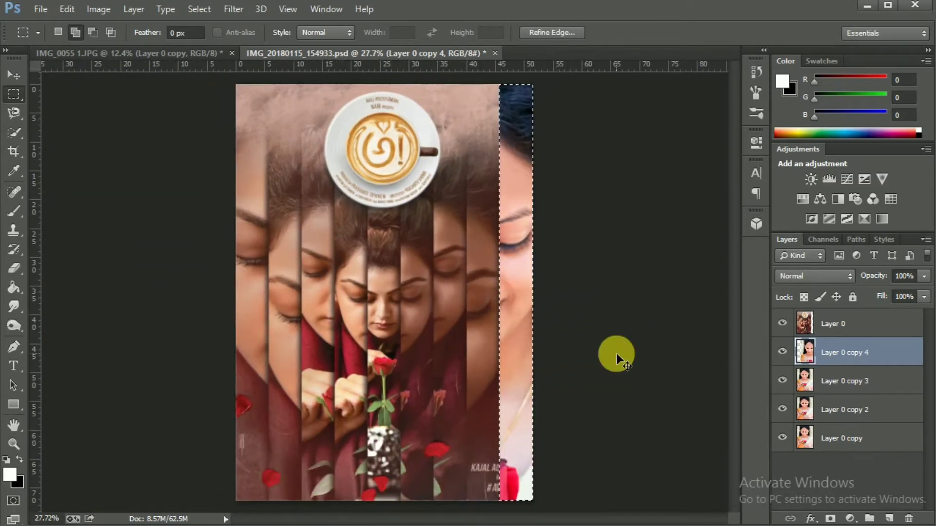
pyautogui.hotkey('ctrl', 't')
pyautogui.hotkey('ctrl', '-')
# - Stretch the right-edge strip to about 154% width and 126% height, spanning the poster top to bottom
pyautogui.moveTo(476, 434); pyautogui.dragTo(480, 500)
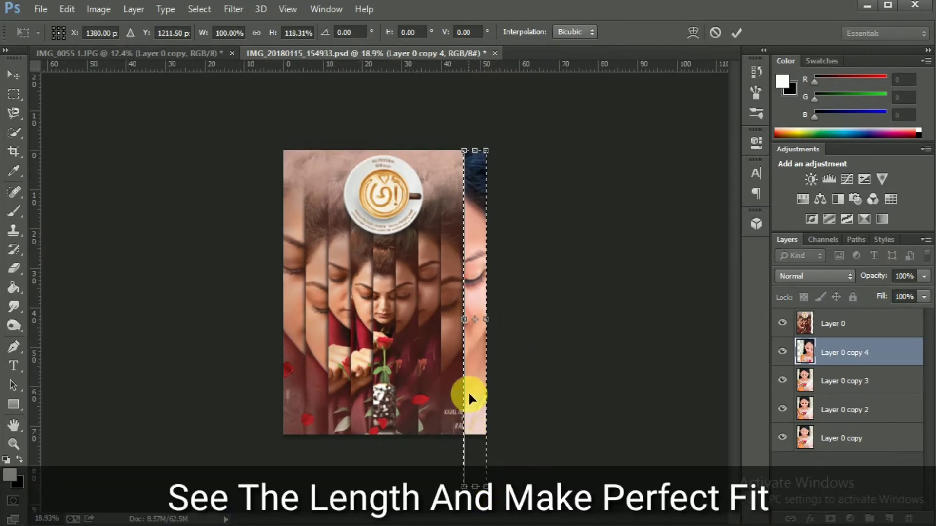
pyautogui.moveTo(469, 395); pyautogui.dragTo(470, 382)
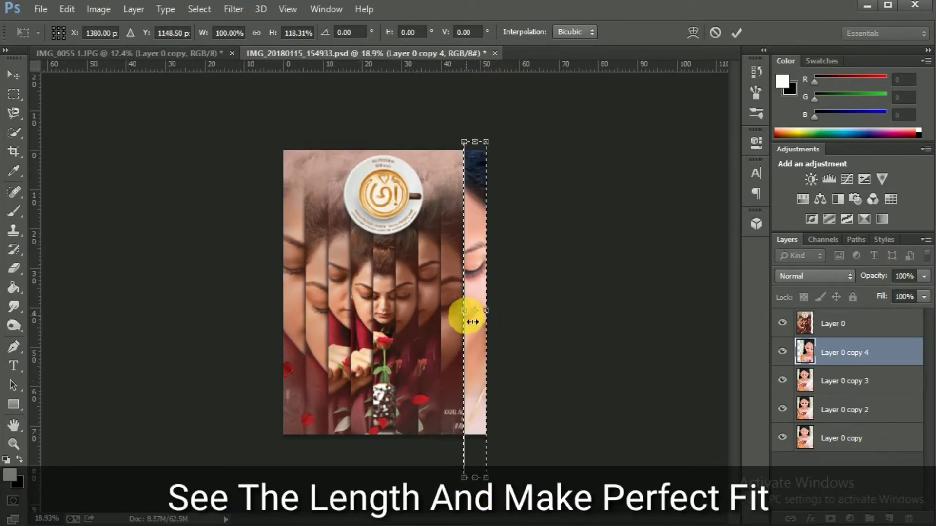
pyautogui.moveTo(472, 322); pyautogui.dragTo(460, 320)
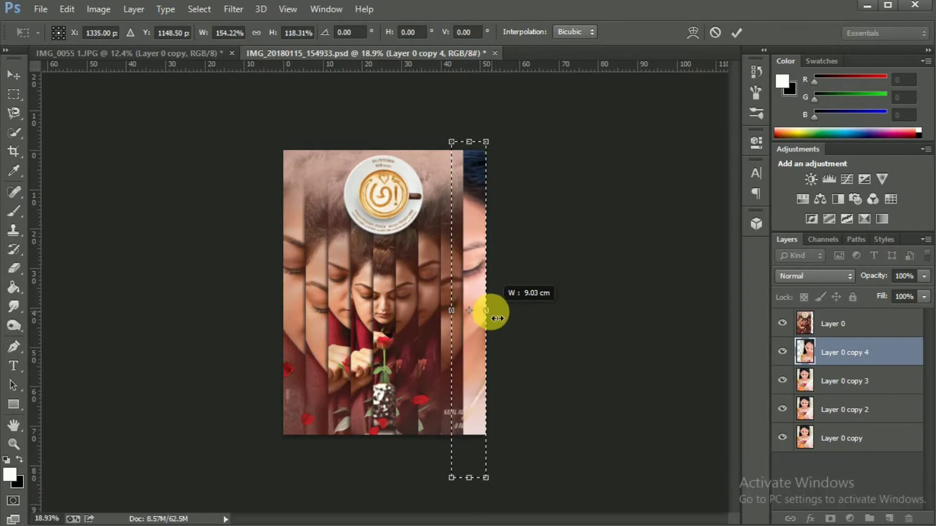
pyautogui.moveTo(477, 478); pyautogui.dragTo(478, 505)
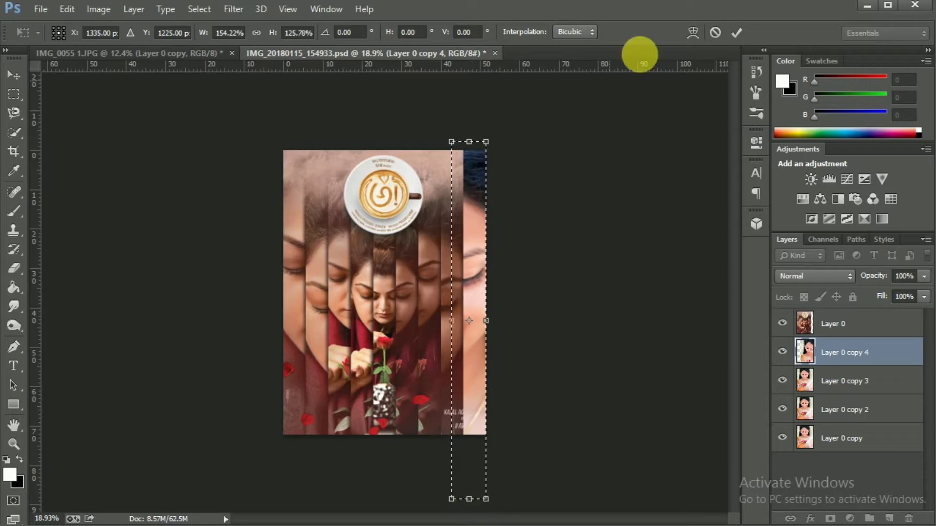
# - Commit the strip's transform, invert the selection and delete everything else on Layer 0 copy 4
pyautogui.click(736, 32)
pyautogui.rightClick(475, 282)
pyautogui.click(525, 247)
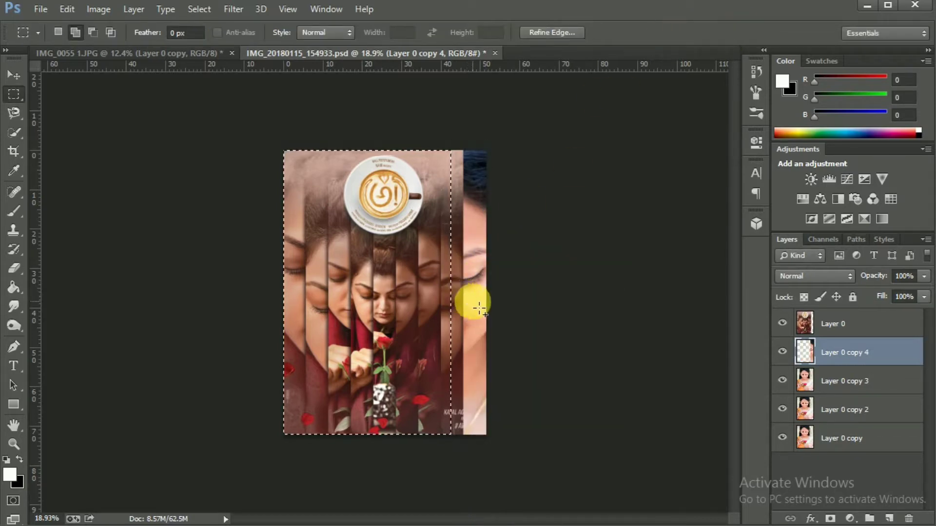
pyautogui.hotkey('ctrl', 'd')
pyautogui.scroll(1, 475, 303)
pyautogui.scroll(1, 482, 287)
pyautogui.scroll(1, 512, 326)
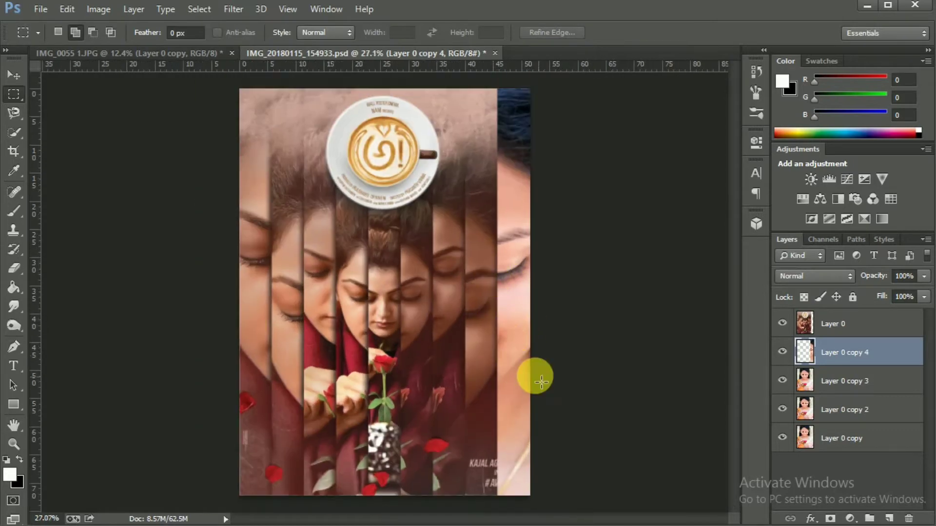
pyautogui.click(782, 352)
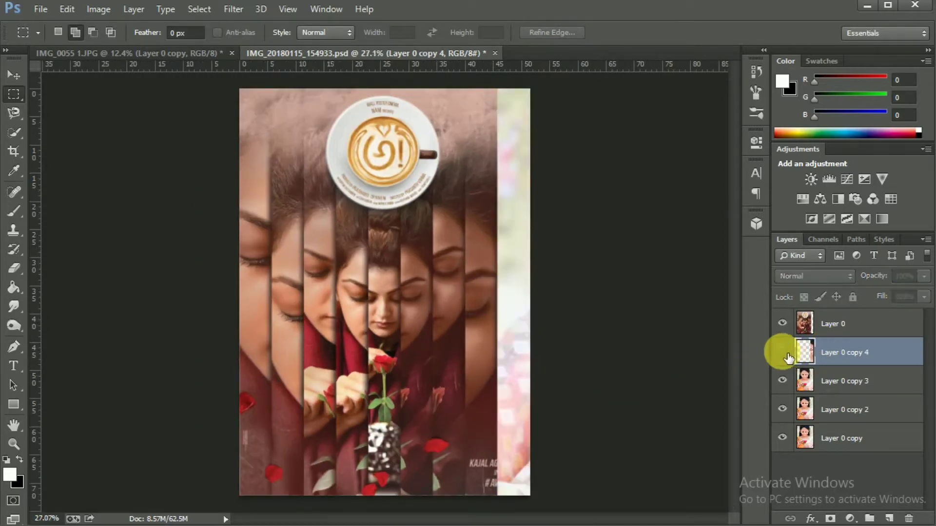
pyautogui.scroll(-1, 498, 298)
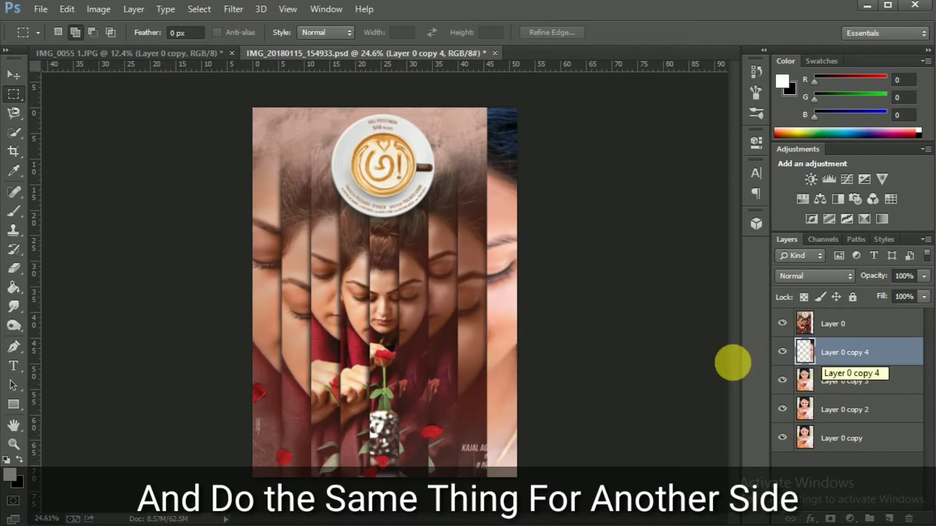
# - Duplicate Layer 0 copy 4 as Layer 0 copy 5, then flip copy 4 horizontally to −100% width
pyautogui.moveTo(827, 359); pyautogui.dragTo(901, 521)
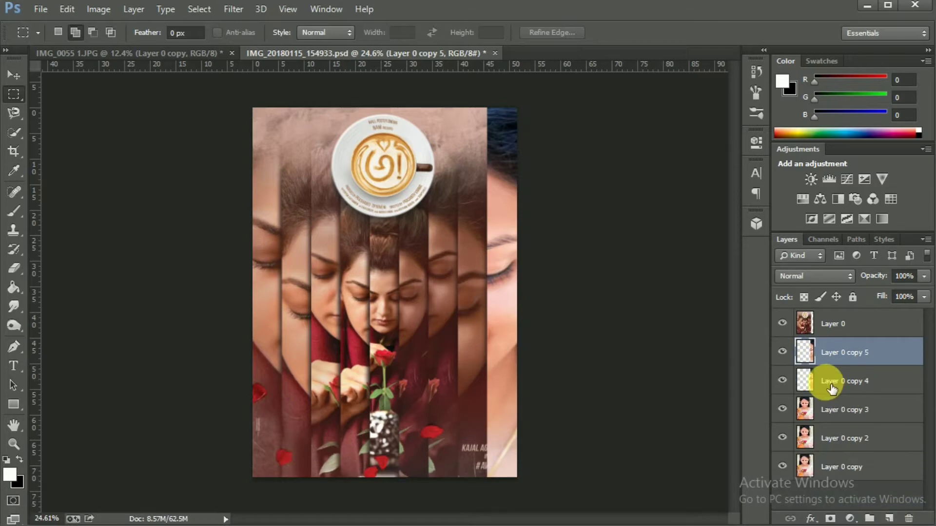
pyautogui.rightClick(825, 382)
pyautogui.click(654, 418)
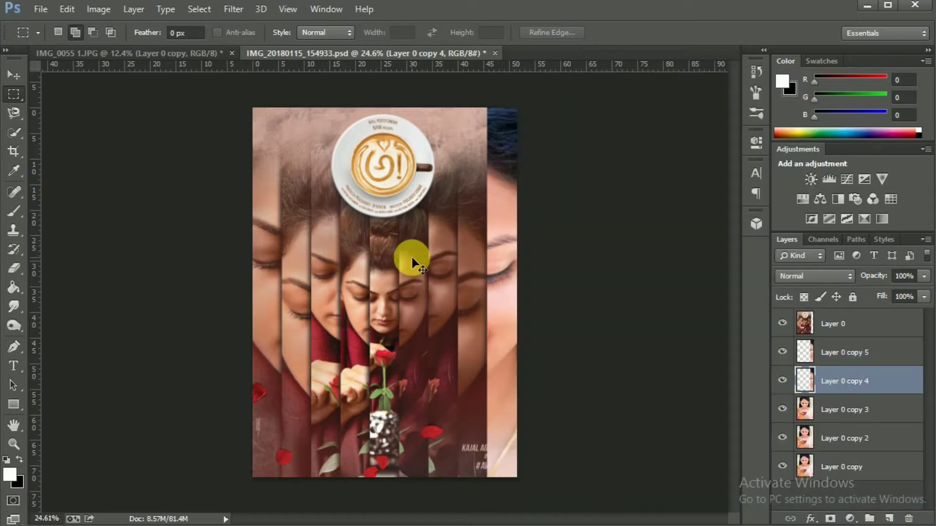
pyautogui.hotkey('ctrl', 't')
pyautogui.rightClick(450, 276)
pyautogui.click(490, 495)
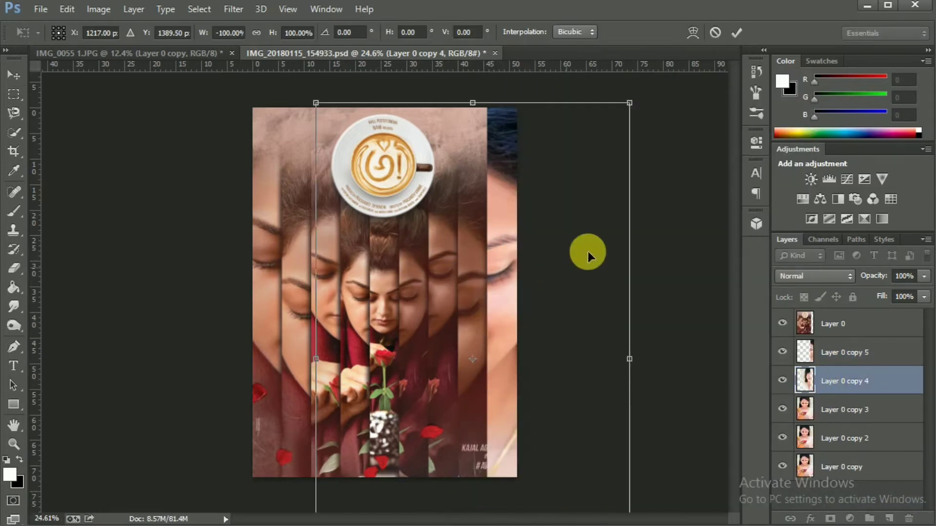
pyautogui.click(735, 32)
# - Delete a vertical strip from the left edge of the poster's Layer 0
pyautogui.press('m')
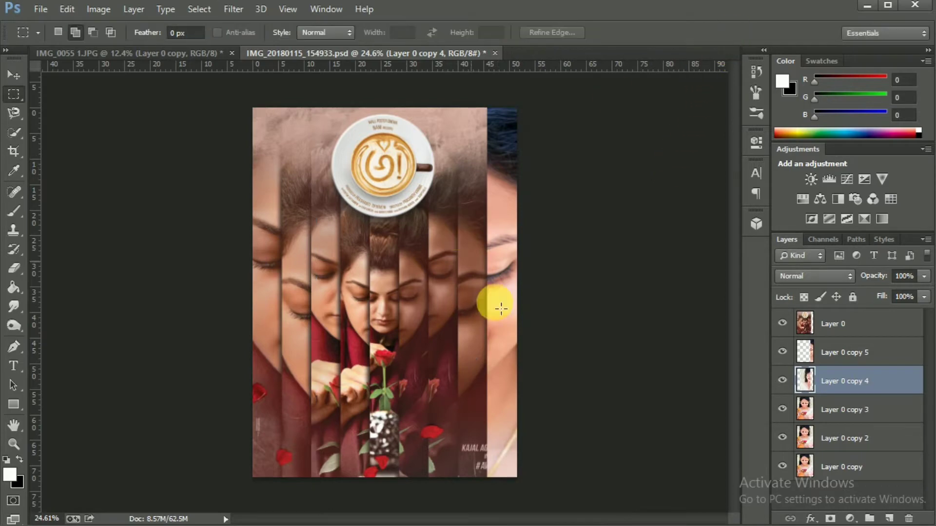
pyautogui.click(805, 323)
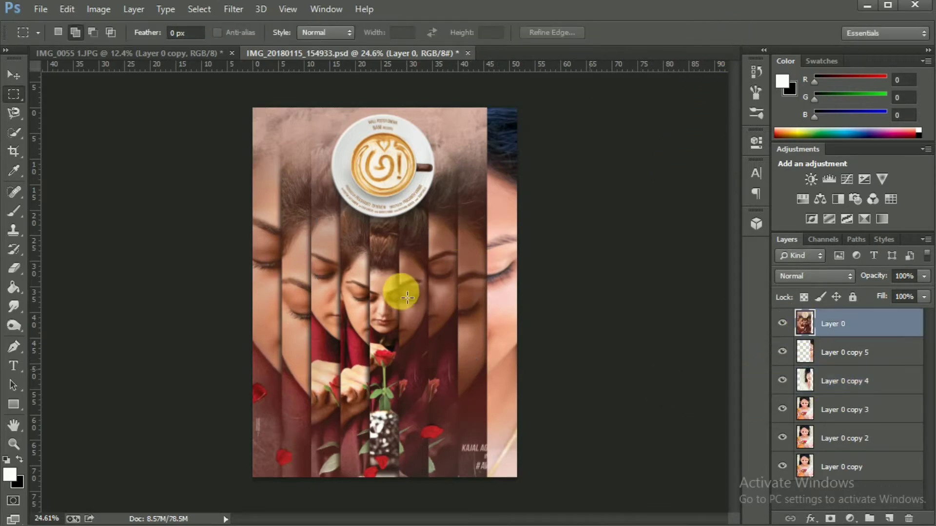
pyautogui.scroll(5, 256, 105)
pyautogui.scroll(2, 257, 106)
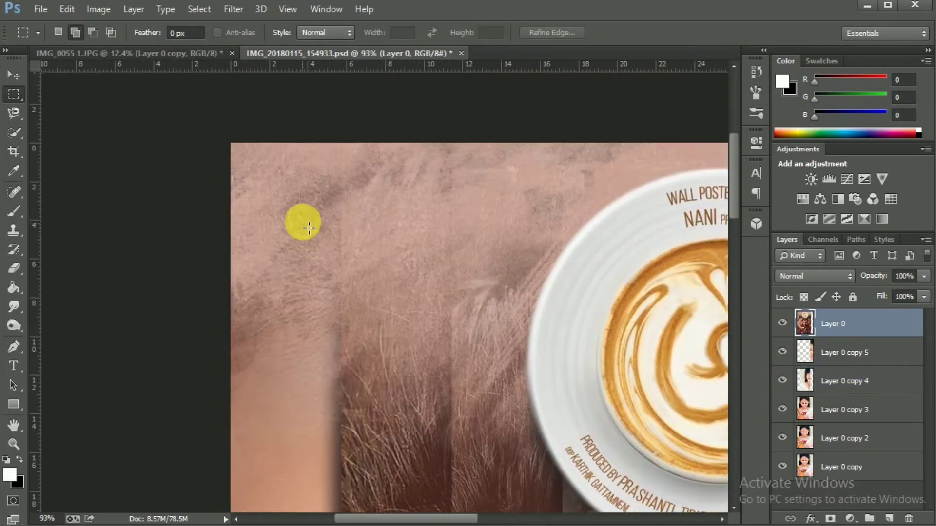
pyautogui.moveTo(231, 146)
pyautogui.mouseDown()
pyautogui.moveTo(330, 511)
pyautogui.moveTo(345, 446)
pyautogui.moveTo(348, 377)
pyautogui.moveTo(339, 375)
pyautogui.mouseUp()
pyautogui.scroll(-5, 428, 231)
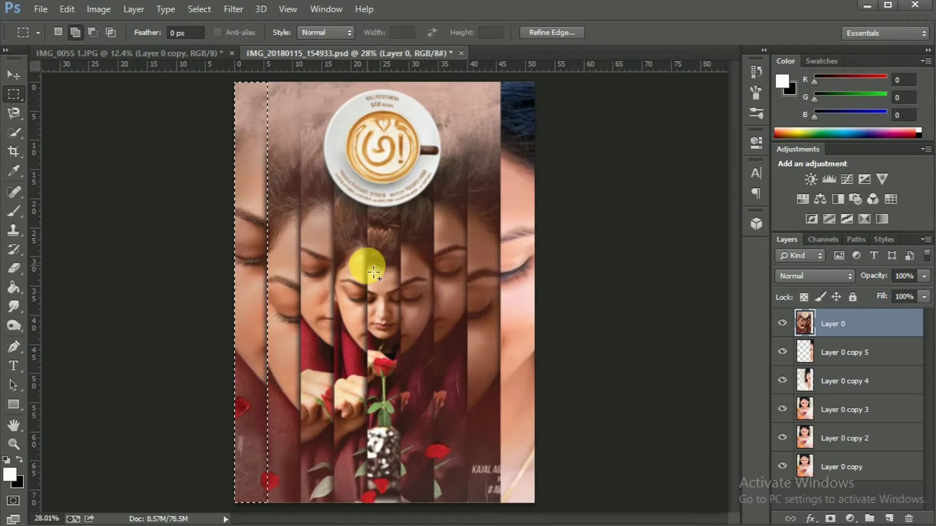
pyautogui.press('Delete')
pyautogui.hotkey('ctrl', 'd')
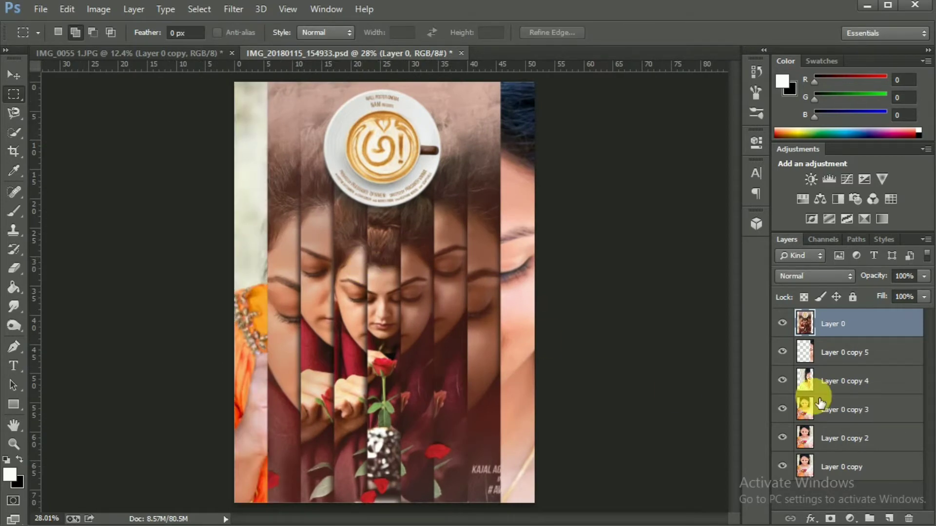
# - Move the flipped Layer 0 copy 4 strip into the poster's left-edge gap and align it
pyautogui.click(820, 383)
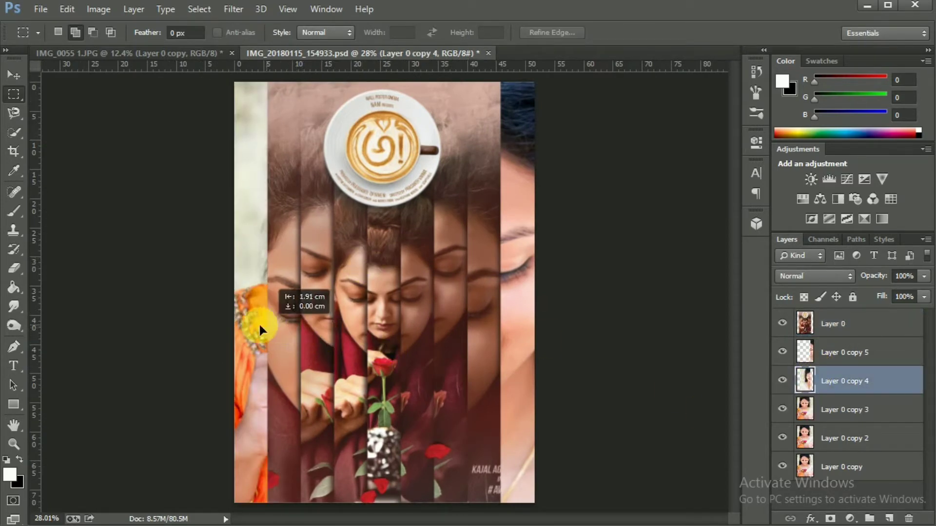
pyautogui.moveTo(259, 322)
pyautogui.mouseDown()
pyautogui.moveTo(121, 325)
pyautogui.moveTo(64, 314)
pyautogui.mouseUp()
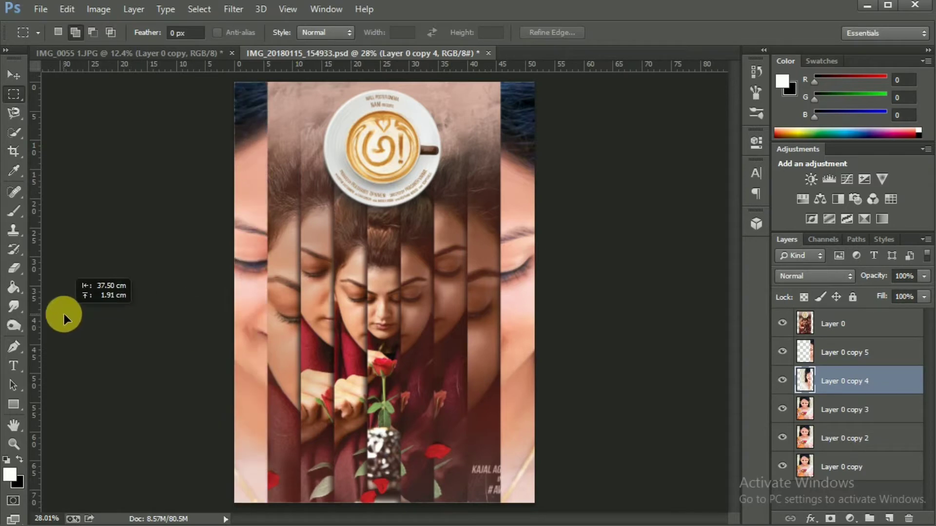
pyautogui.scroll(1, 184, 278)
pyautogui.scroll(2, 314, 272)
pyautogui.scroll(2, 372, 289)
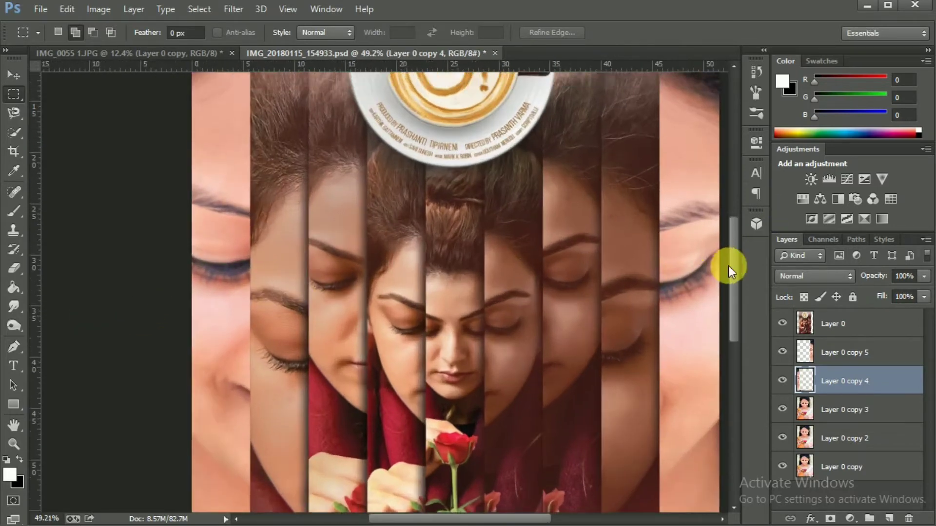
pyautogui.scroll(1, 729, 265)
pyautogui.moveTo(217, 308); pyautogui.dragTo(245, 324)
pyautogui.scroll(-2, 245, 324)
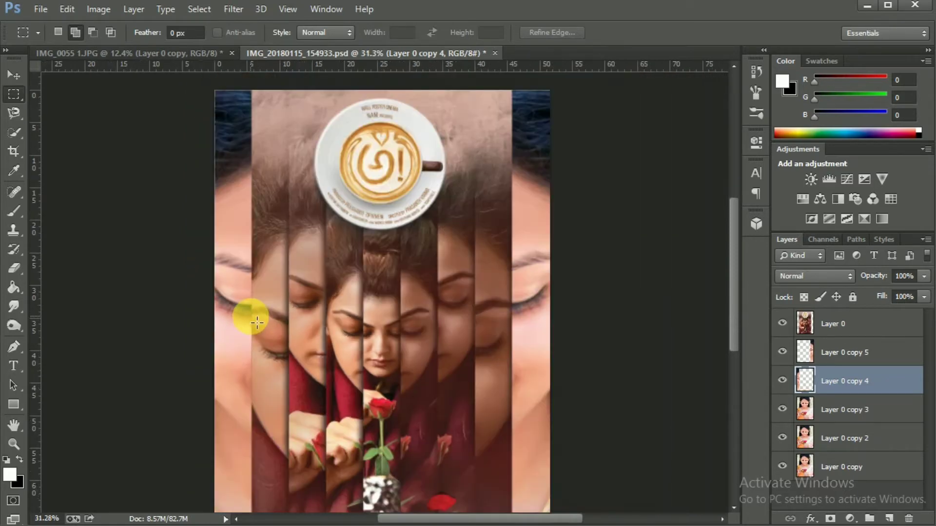
pyautogui.scroll(-2, 253, 319)
pyautogui.scroll(1, 288, 309)
pyautogui.scroll(1, 292, 315)
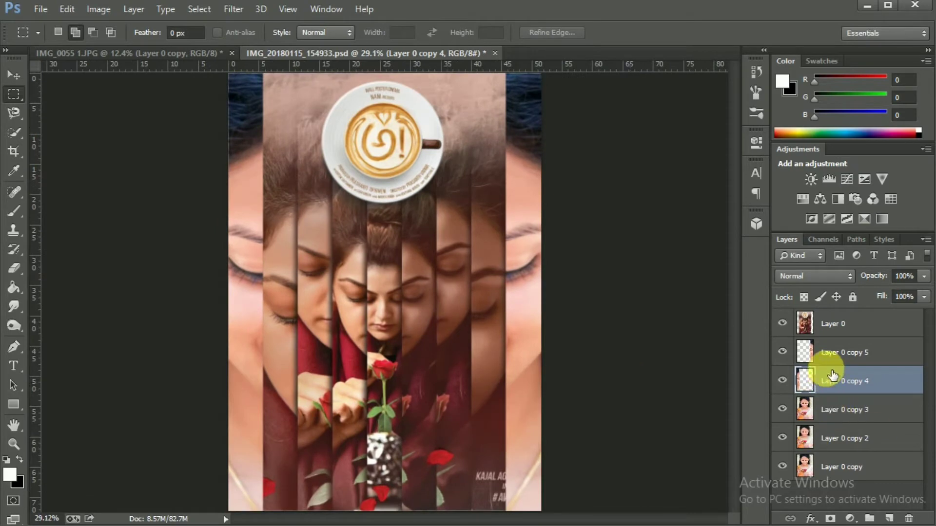
pyautogui.click(829, 353)
pyautogui.hotkey('ctrl', '-')
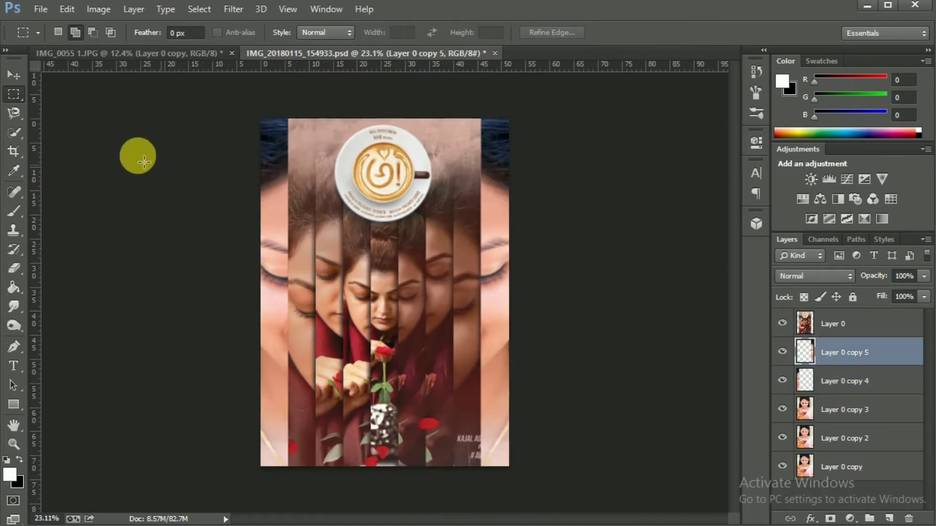
# - Crop the canvas to the poster's bounds, then reselect Layer 0 copy 4
pyautogui.click(15, 151)
pyautogui.click(521, 215)
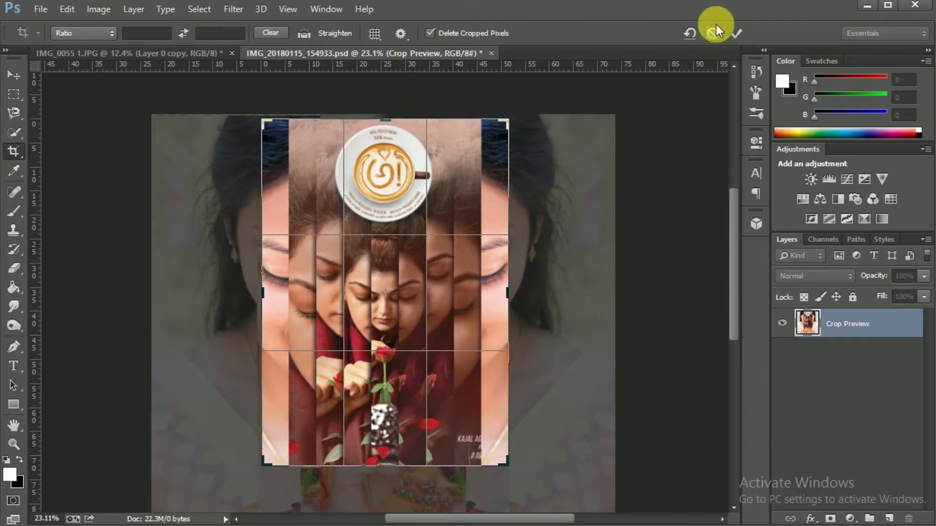
pyautogui.click(735, 30)
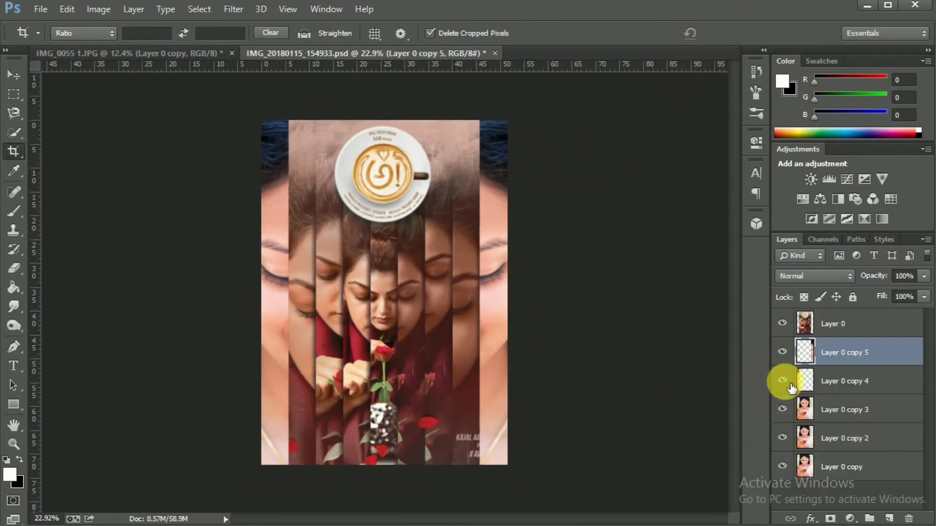
pyautogui.click(782, 380)
# - Hide Layer 0 copy, show Layer 0 copy 3 again, and make the Layer 0 poster layer active
pyautogui.press('v')
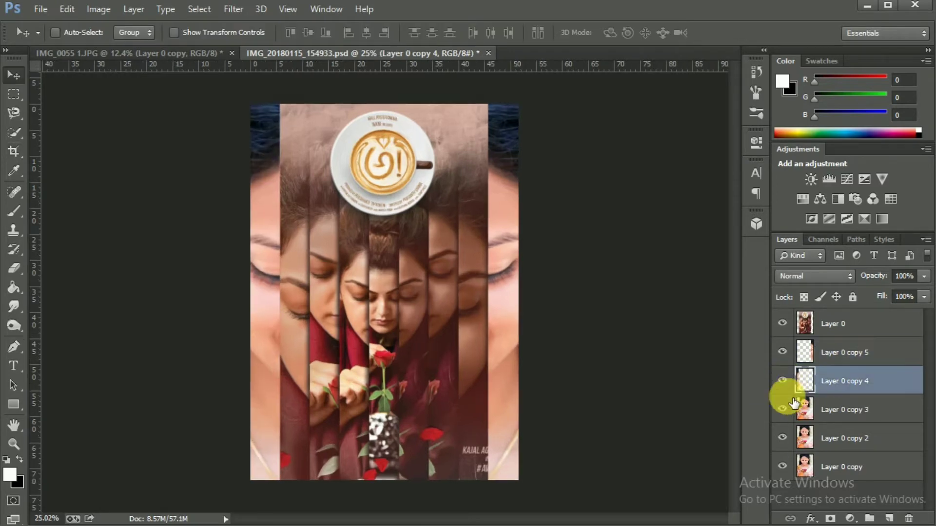
pyautogui.click(782, 467)
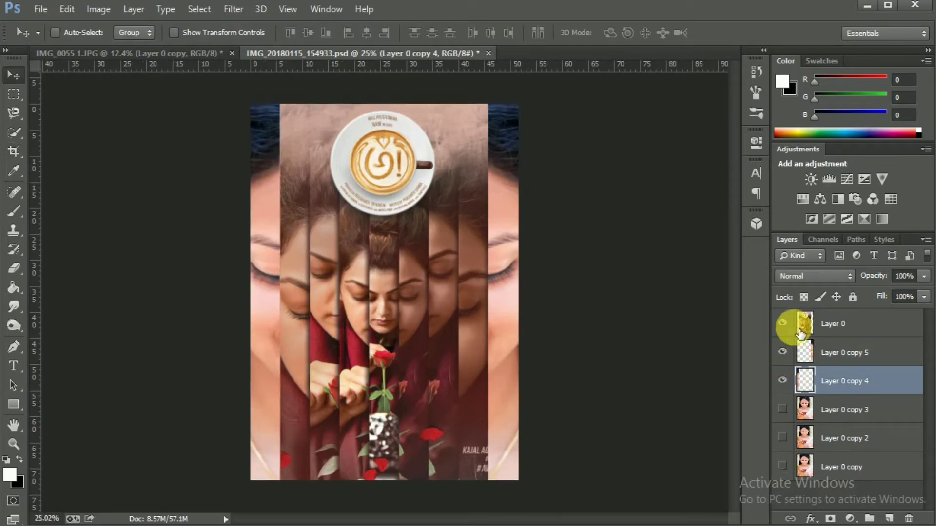
pyautogui.click(782, 324)
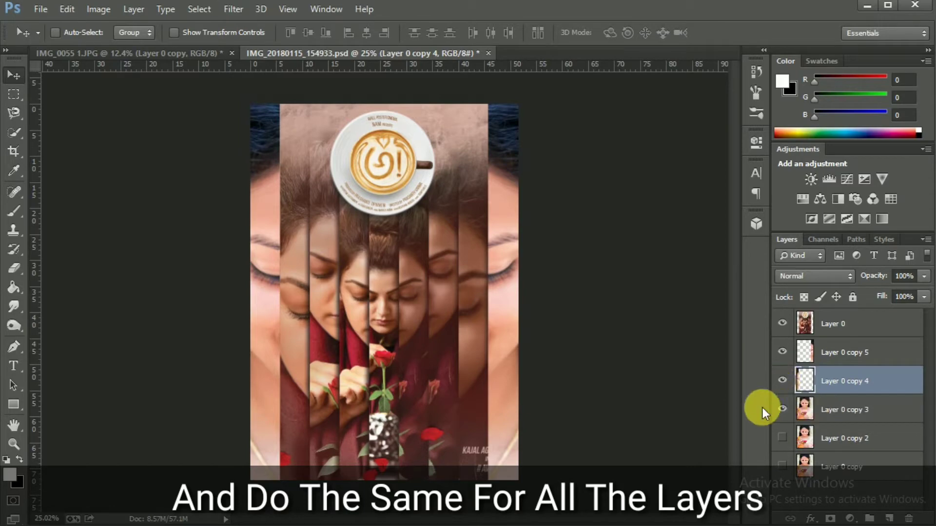
pyautogui.click(782, 409)
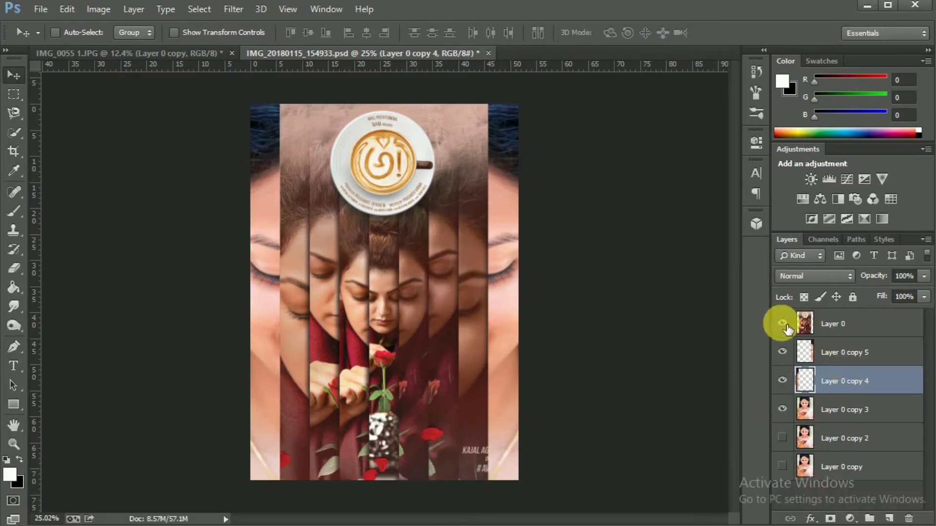
pyautogui.click(823, 331)
# - Zoom in and marquee a tall vertical strip near the poster's right edge
pyautogui.click(12, 96)
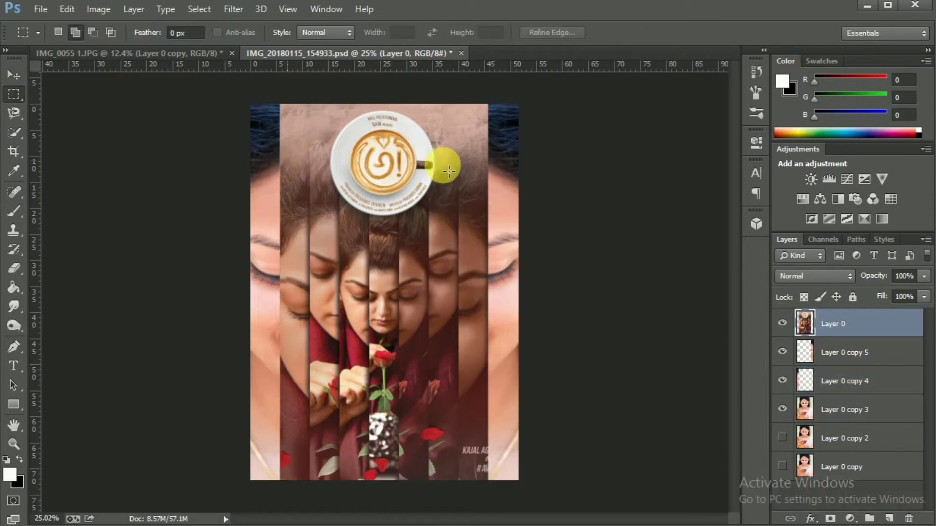
pyautogui.scroll(1, 481, 134)
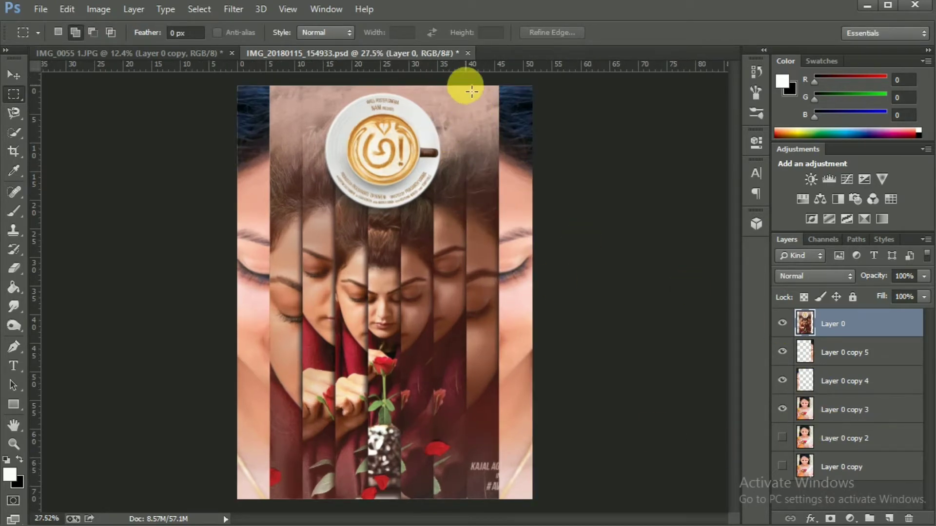
pyautogui.scroll(1, 495, 485)
pyautogui.scroll(7, 501, 501)
pyautogui.scroll(4, 501, 501)
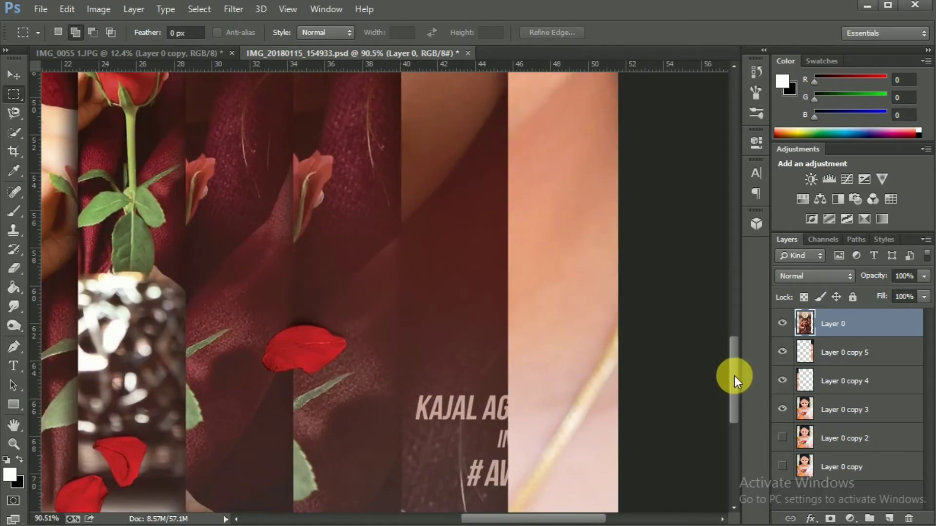
pyautogui.moveTo(734, 376); pyautogui.dragTo(738, 437)
pyautogui.scroll(5, 548, 476)
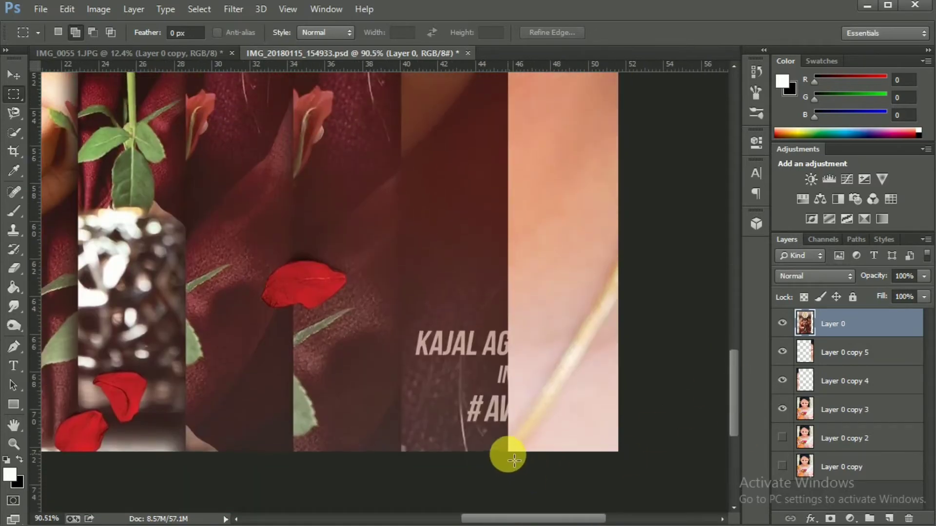
pyautogui.moveTo(508, 459); pyautogui.dragTo(409, 34)
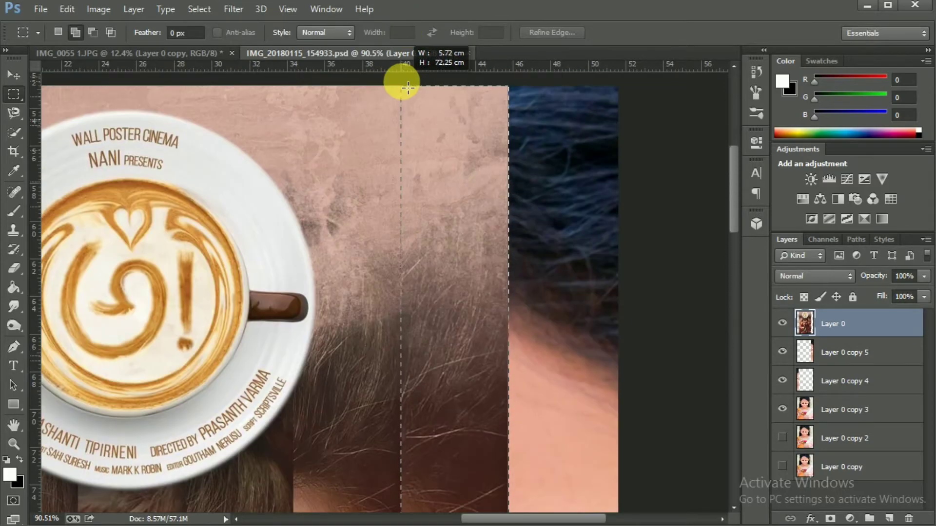
pyautogui.moveTo(409, 34); pyautogui.dragTo(403, 80)
# - Delete that strip from Layer 0 to reveal the lighter image beneath
pyautogui.scroll(-5, 465, 274)
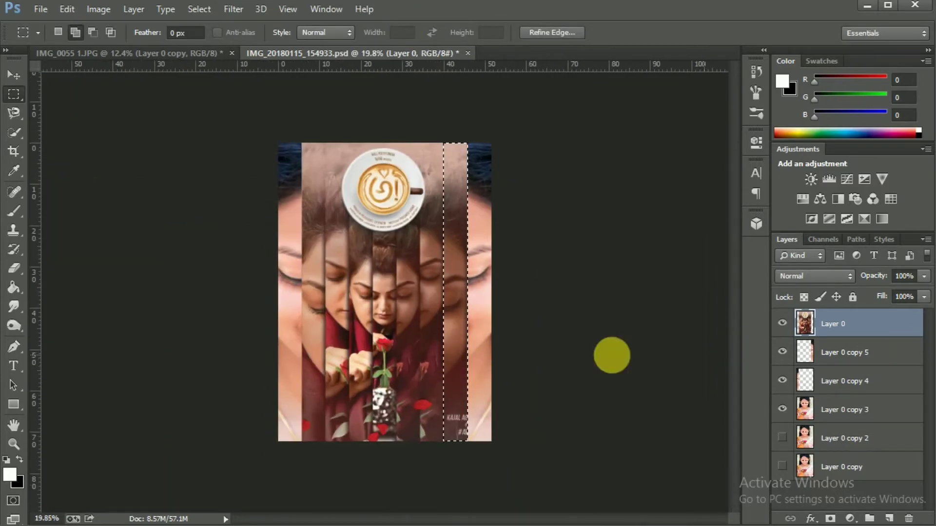
pyautogui.scroll(2, 453, 344)
pyautogui.press('Delete')
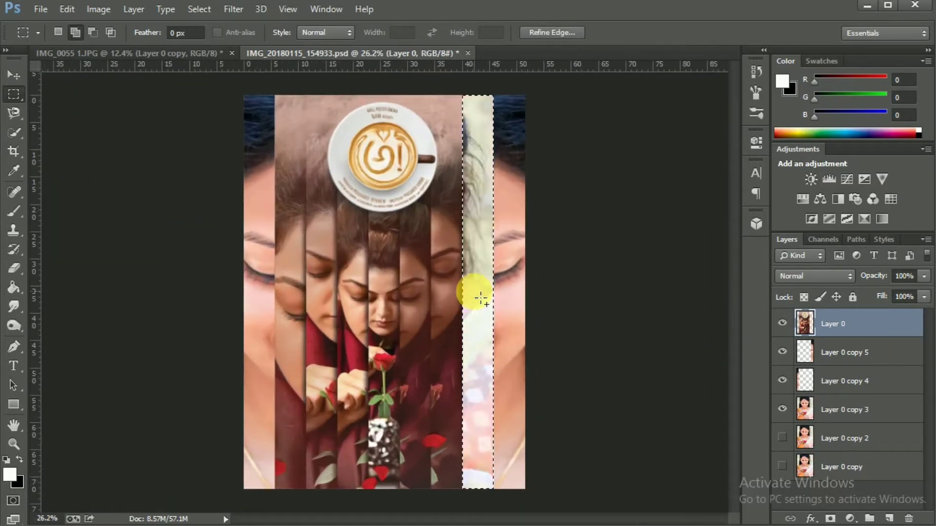
pyautogui.click(14, 75)
# - Deselect, then drag Layer 0 copy 3 down-right so her face fills the cleared strip
pyautogui.hotkey('ctrl', 'd')
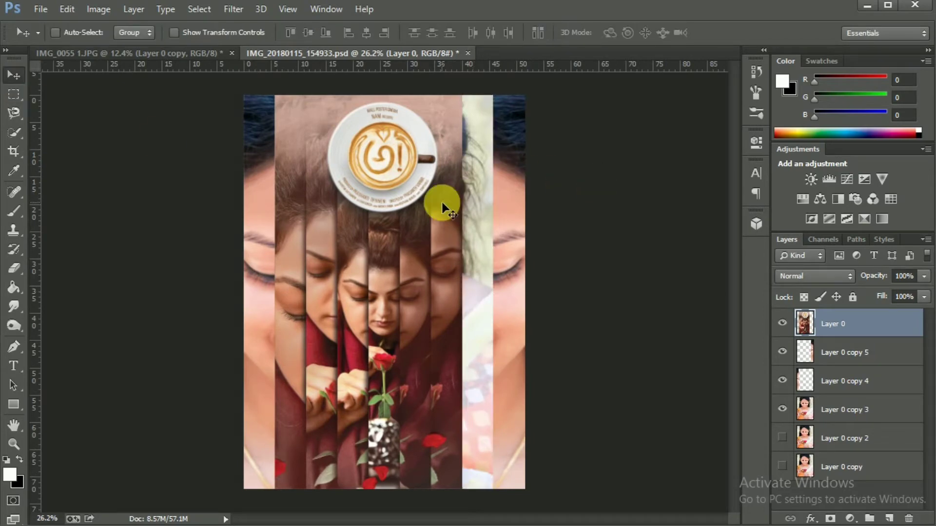
pyautogui.click(801, 412)
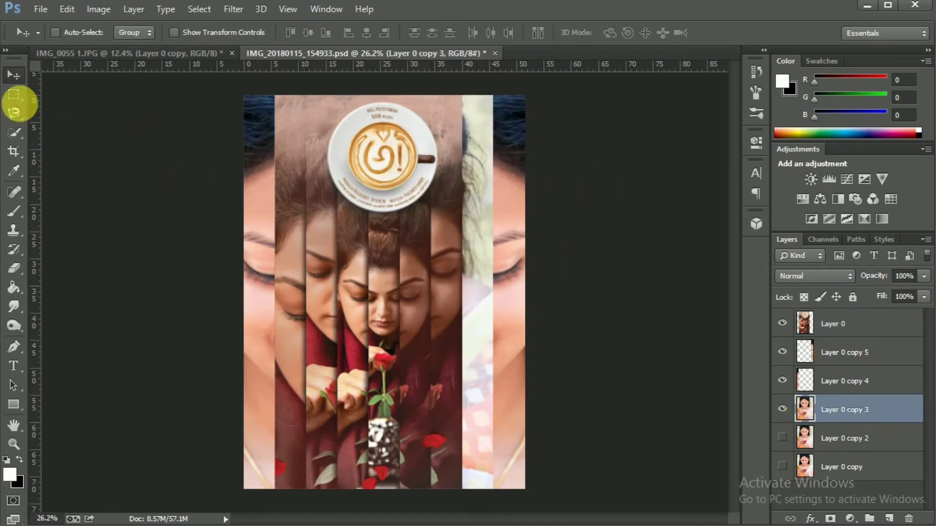
pyautogui.moveTo(491, 294); pyautogui.dragTo(546, 361)
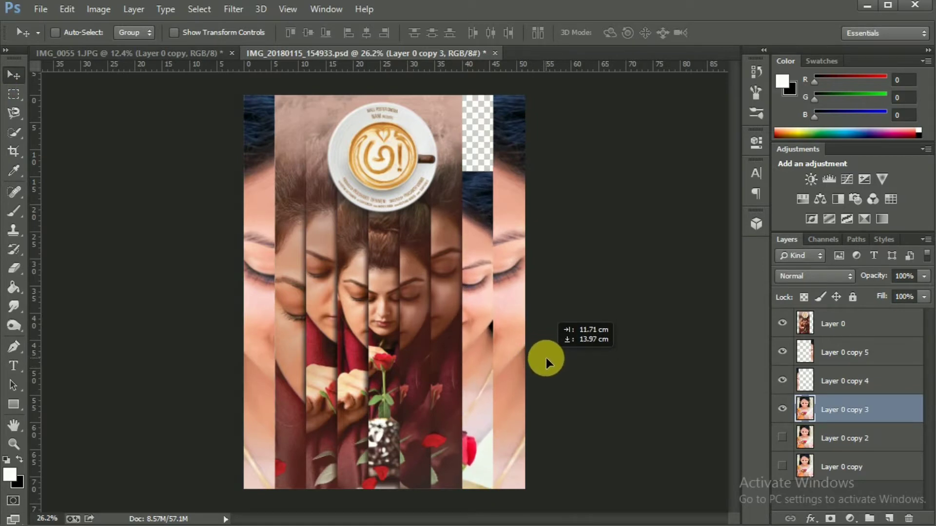
pyautogui.moveTo(546, 361); pyautogui.dragTo(547, 368)
pyautogui.scroll(-1, 496, 343)
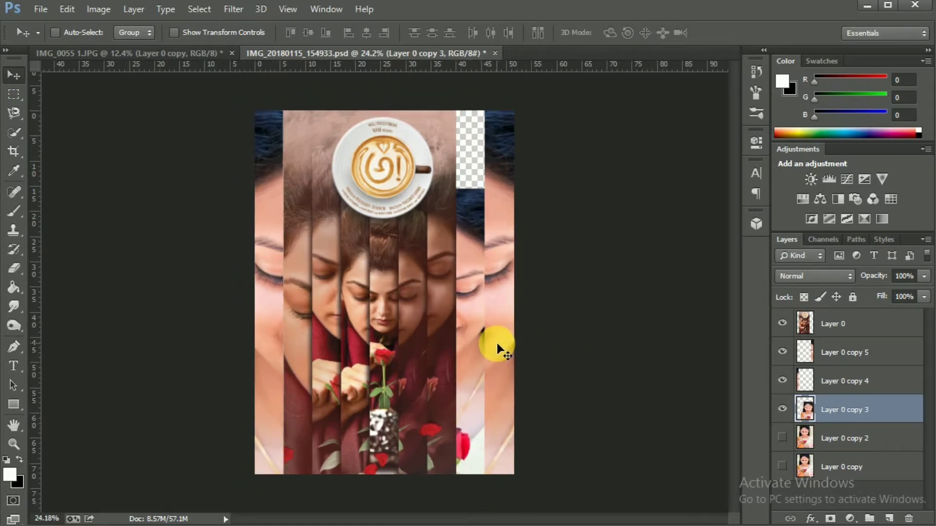
pyautogui.hotkey('ctrl', 't')
# - Stretch Layer 0 copy 3 taller and wider in Free Transform, repositioning it within the strip
pyautogui.scroll(-3, 482, 352)
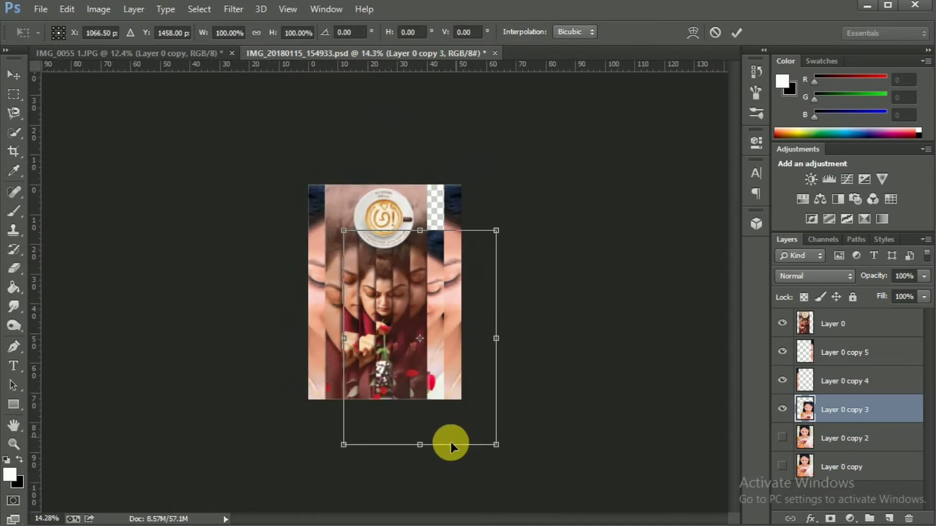
pyautogui.moveTo(419, 443); pyautogui.dragTo(427, 492)
pyautogui.moveTo(496, 361); pyautogui.dragTo(503, 362)
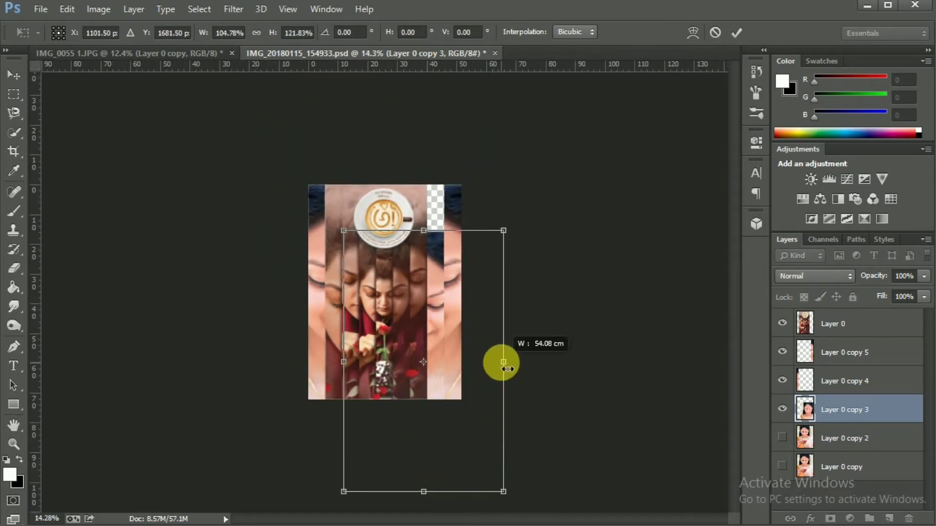
pyautogui.scroll(3, 500, 363)
pyautogui.scroll(3, 513, 358)
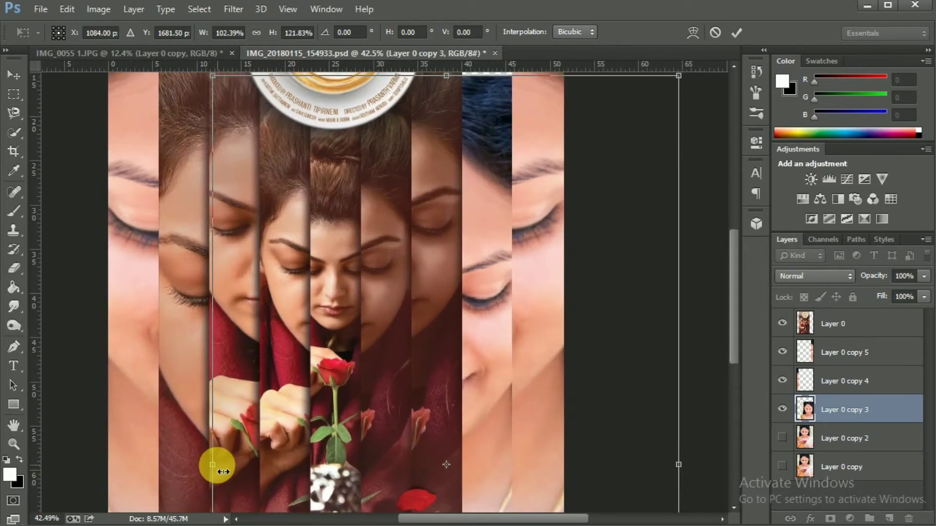
pyautogui.moveTo(216, 466); pyautogui.dragTo(179, 465)
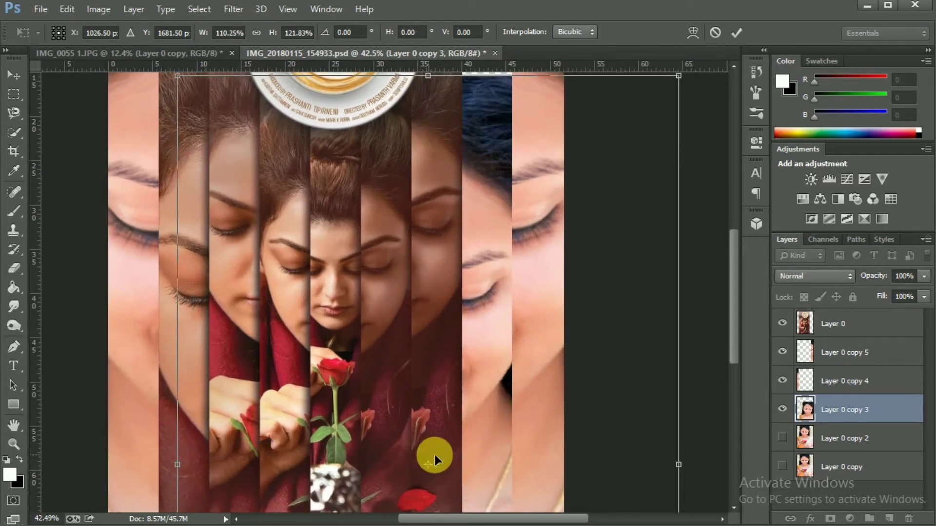
pyautogui.moveTo(456, 453); pyautogui.dragTo(469, 452)
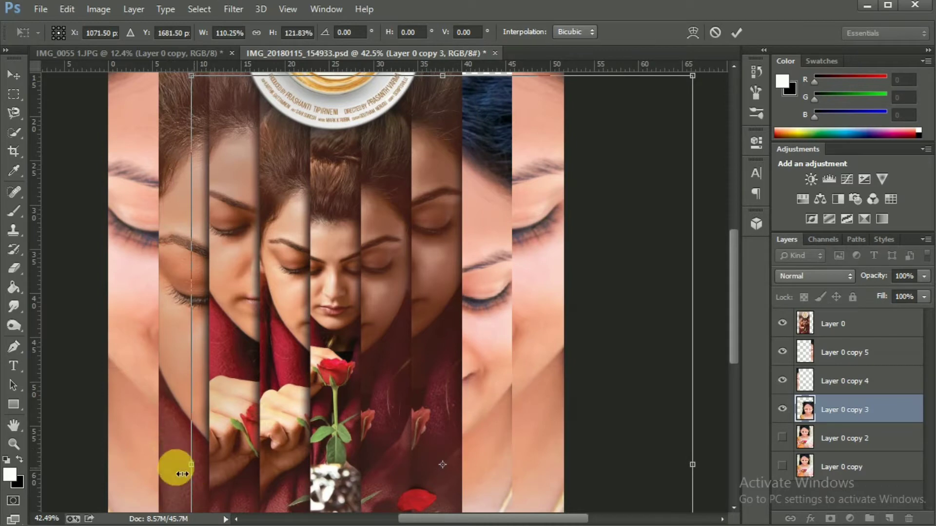
pyautogui.moveTo(182, 474); pyautogui.dragTo(126, 474)
pyautogui.moveTo(368, 453); pyautogui.dragTo(392, 449)
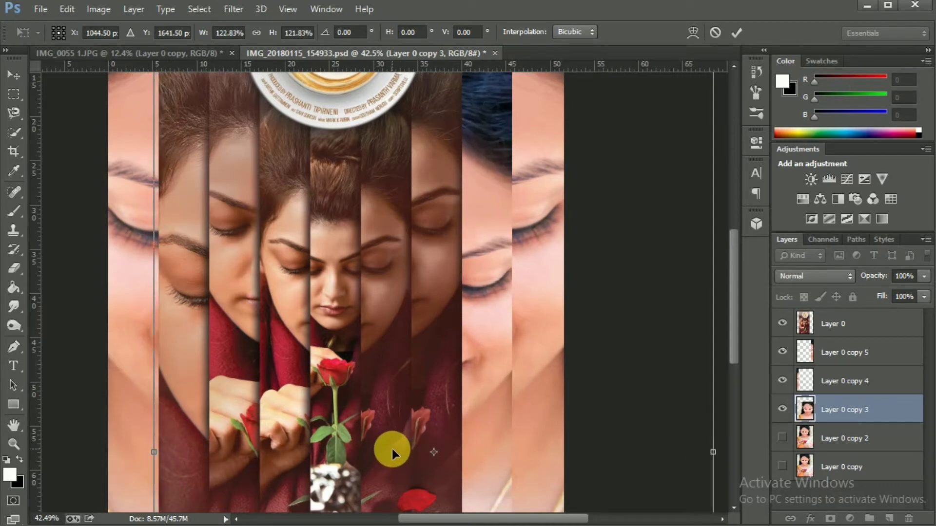
pyautogui.press('Left')
pyautogui.press('Left')
pyautogui.press('Left')
# - Finish enlarging it to about 123% × 127%, nudge it up, and apply the transform
pyautogui.hotkey('ctrl', '0')
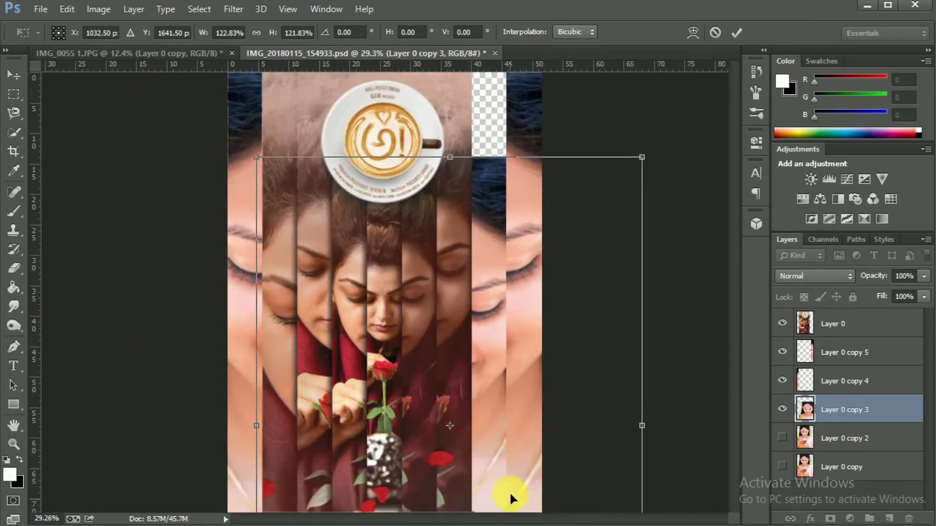
pyautogui.scroll(3, 510, 492)
pyautogui.scroll(-2, 474, 396)
pyautogui.scroll(-2, 455, 440)
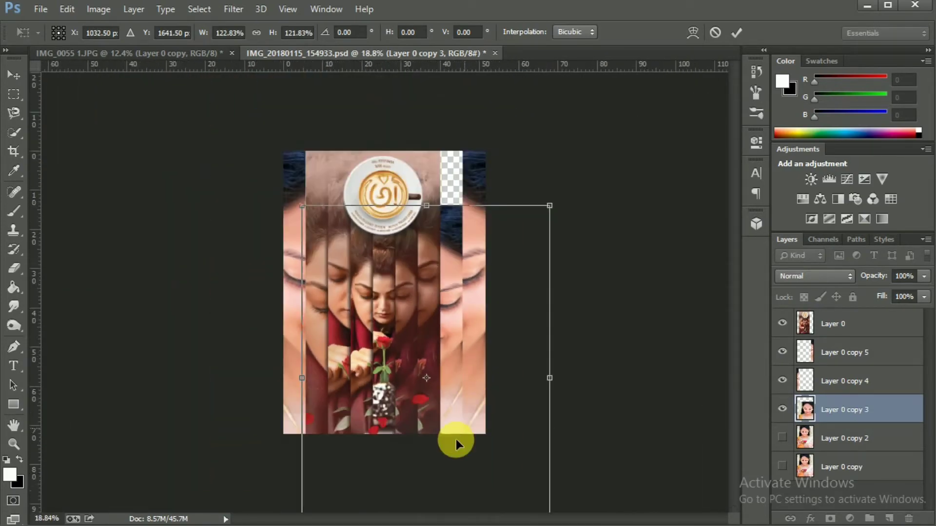
pyautogui.scroll(-2, 433, 464)
pyautogui.moveTo(413, 471); pyautogui.dragTo(413, 482)
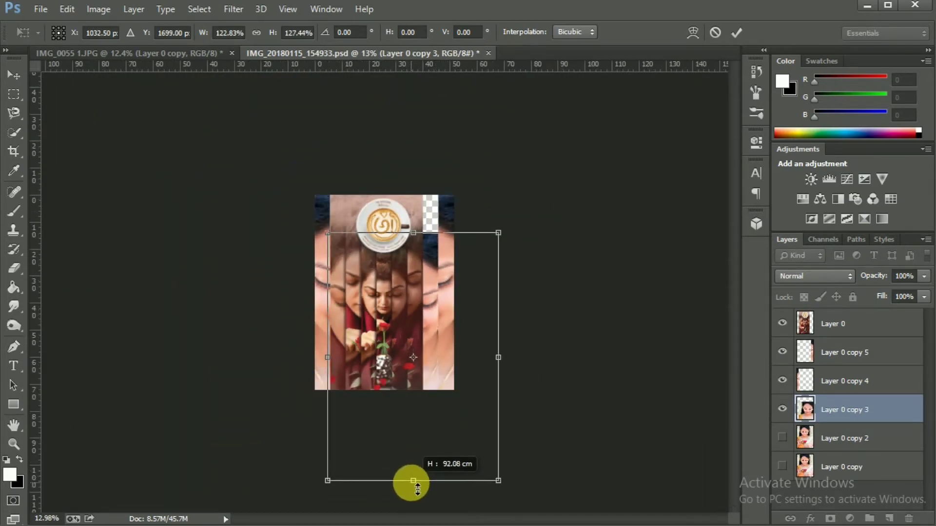
pyautogui.scroll(1, 418, 208)
pyautogui.scroll(1, 439, 273)
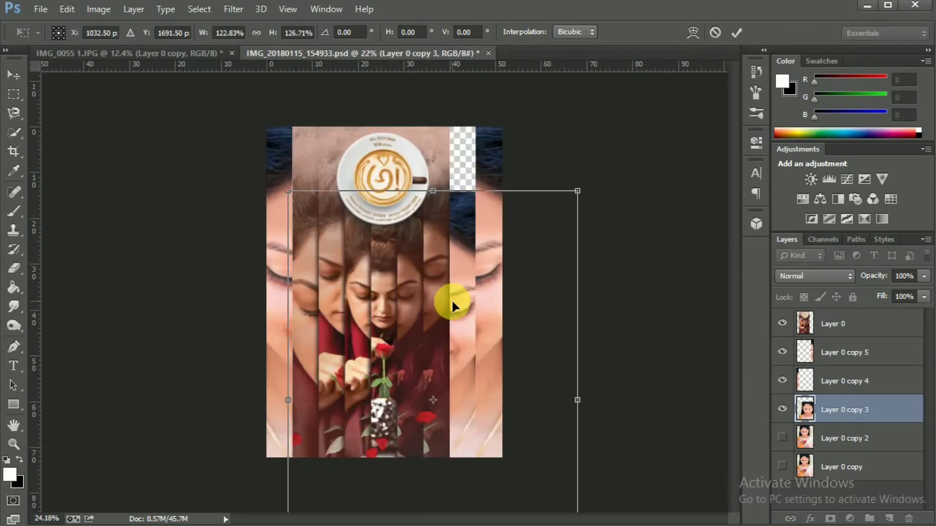
pyautogui.scroll(1, 456, 303)
pyautogui.press('Up')
pyautogui.press('Up')
pyautogui.press('Up')
pyautogui.press('Up')
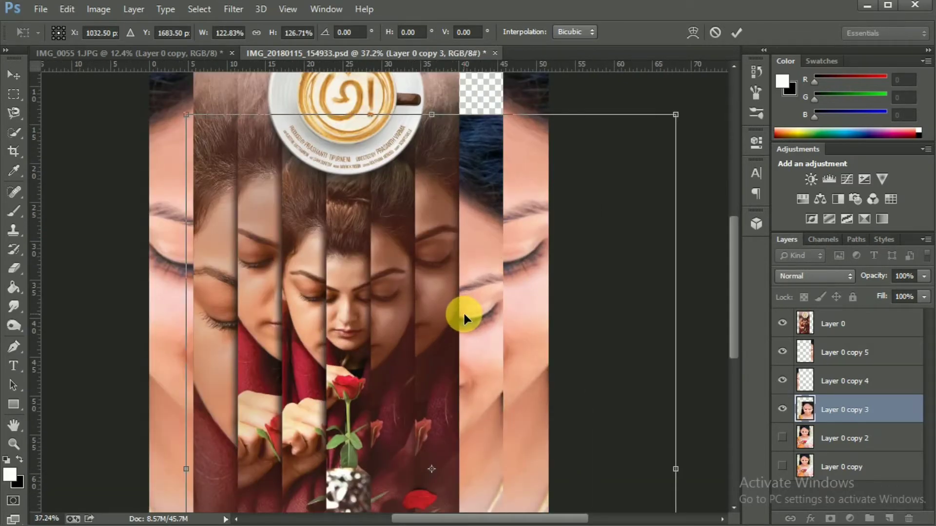
pyautogui.press('Up')
pyautogui.press('Up')
pyautogui.press('Up')
pyautogui.press('Up')
pyautogui.click(738, 32)
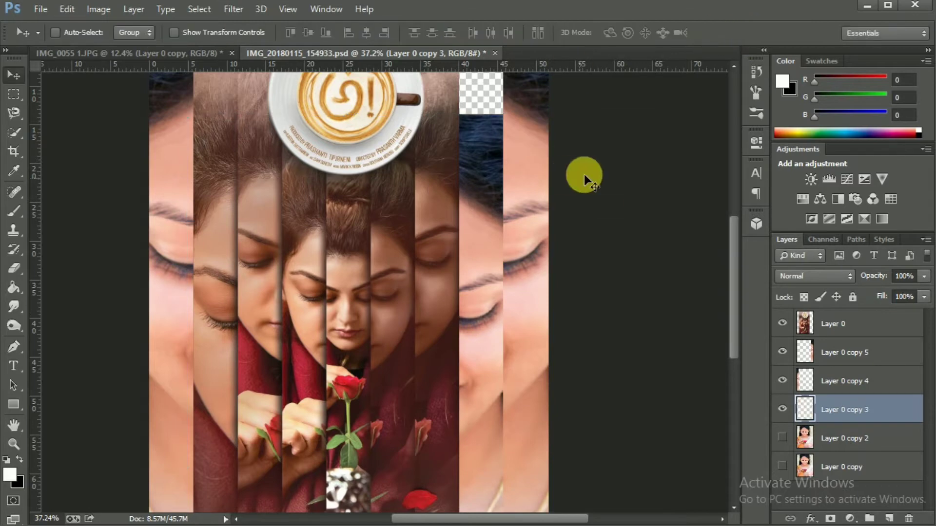
pyautogui.hotkey('ctrl', '0')
pyautogui.press('m')
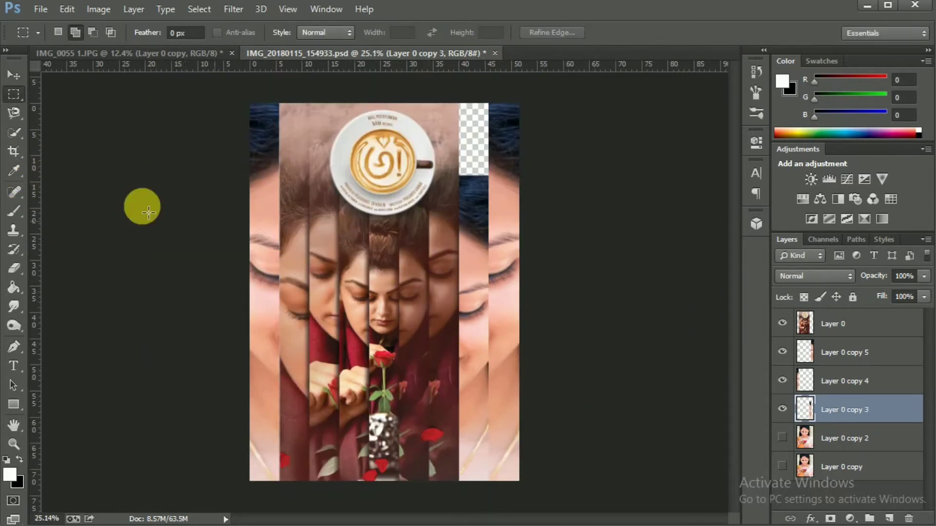
# - Crop the canvas again to trim away off-canvas pixels
pyautogui.click(13, 151)
pyautogui.click(448, 283)
pyautogui.click(755, 77)
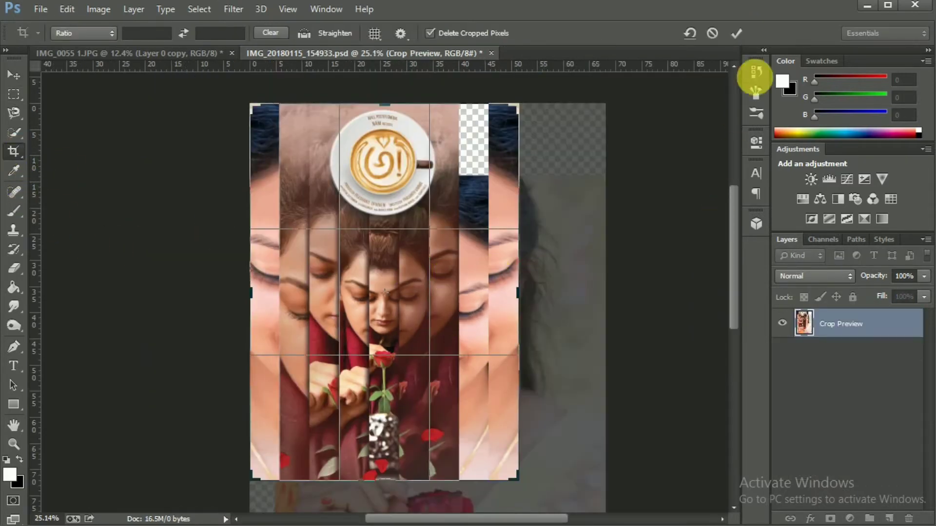
pyautogui.click(738, 32)
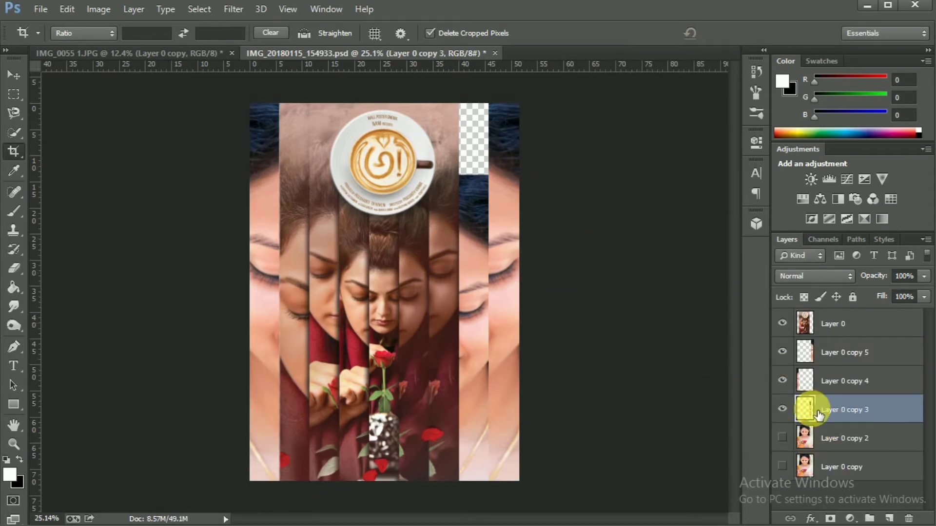
# - Duplicate Layer 0 copy 3 as Layer 0 copy 6 and flip copy 3 horizontally
pyautogui.moveTo(819, 415); pyautogui.dragTo(890, 518)
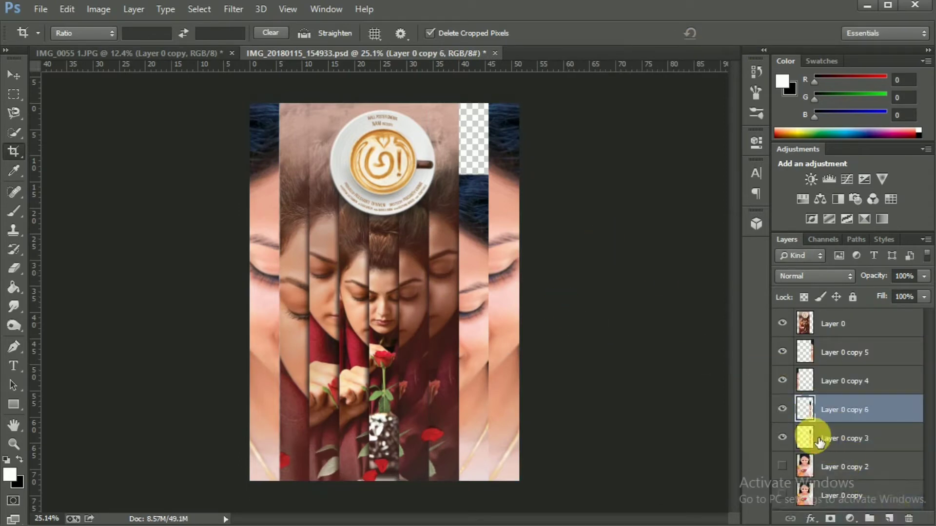
pyautogui.click(819, 441)
pyautogui.hotkey('ctrl', 't')
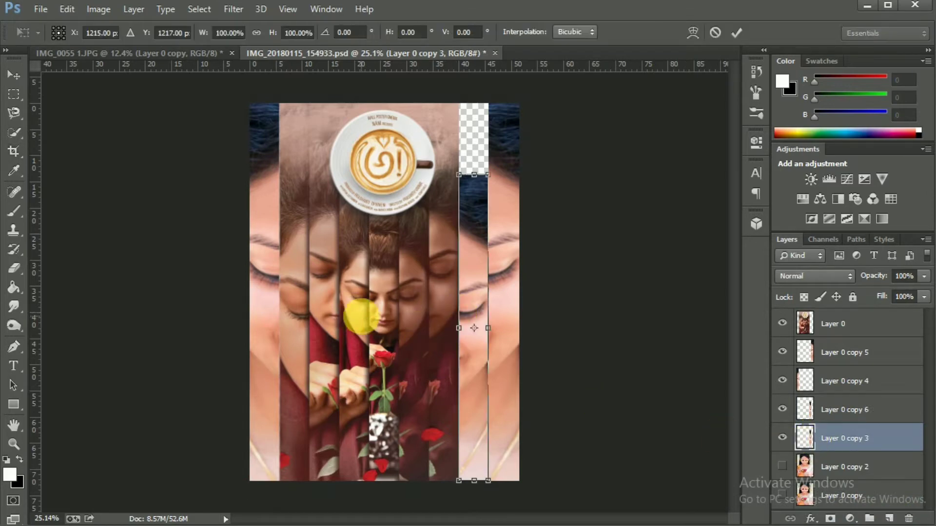
pyautogui.rightClick(470, 278)
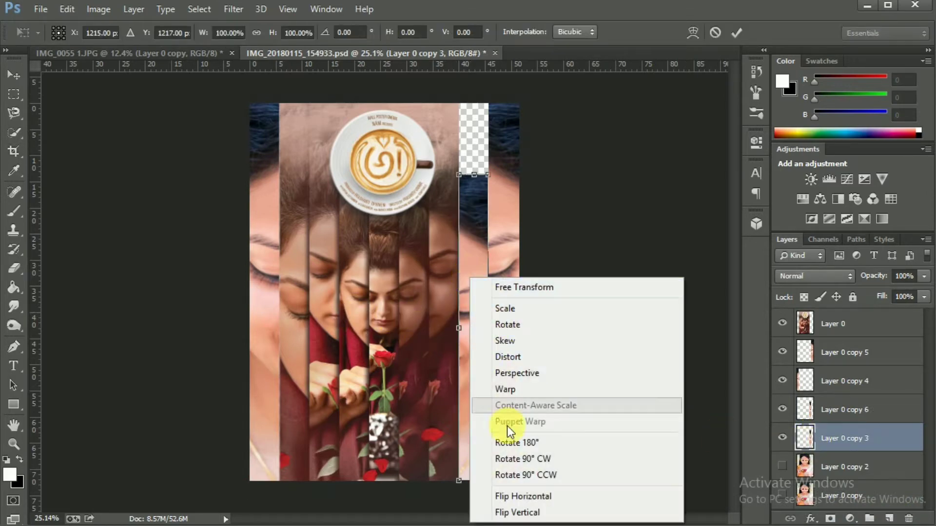
pyautogui.click(514, 489)
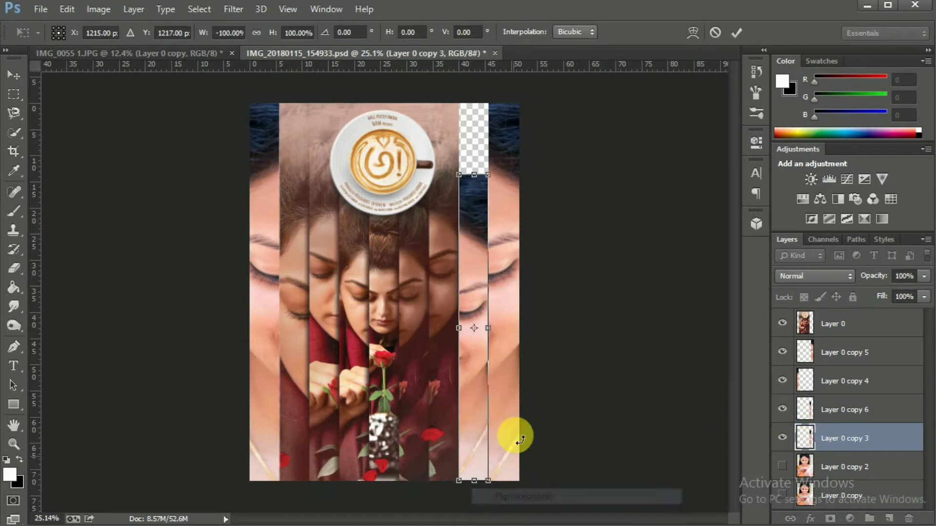
pyautogui.click(738, 32)
pyautogui.press('c')
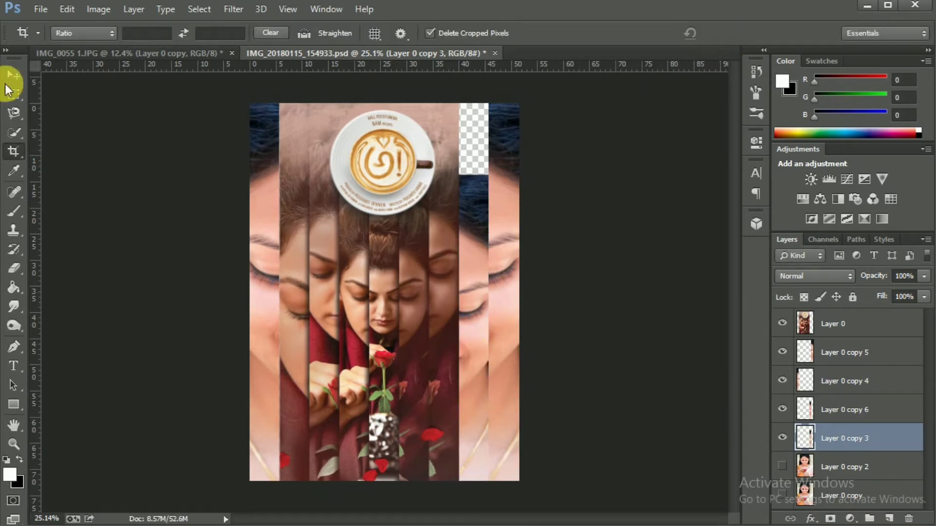
# - Marquee a full-height column on the left and delete it from Layer 0
pyautogui.click(20, 96)
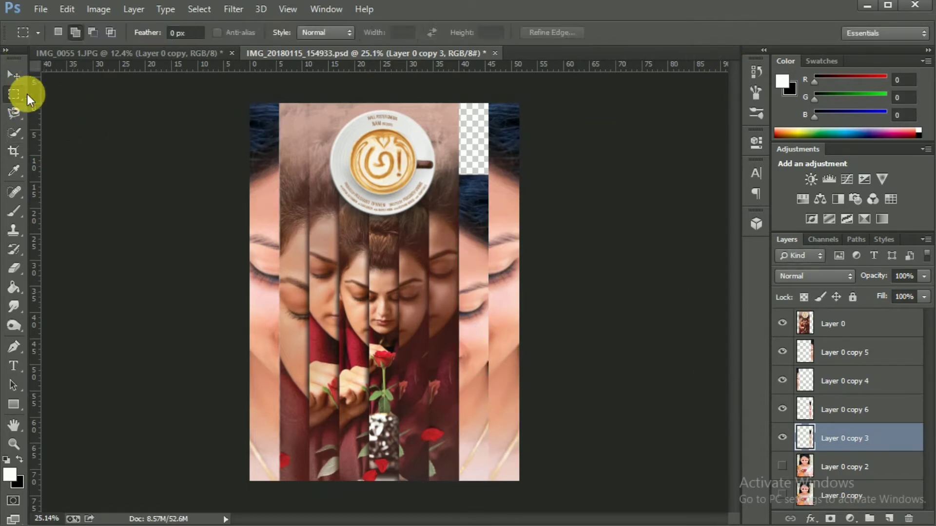
pyautogui.scroll(5, 332, 134)
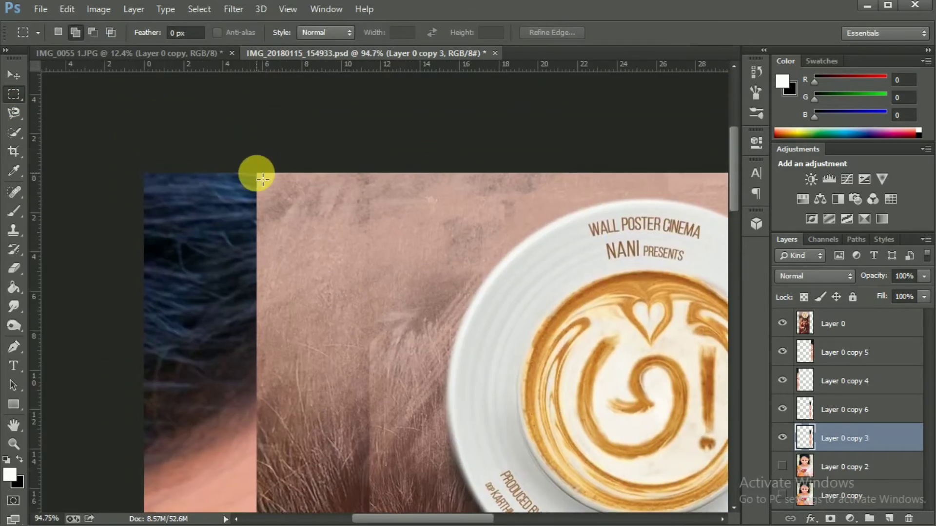
pyautogui.moveTo(263, 180); pyautogui.dragTo(369, 511)
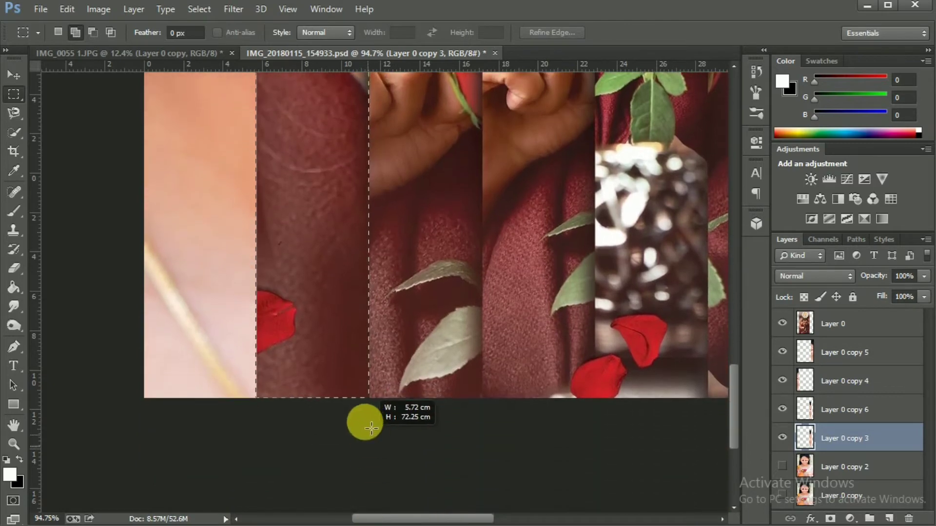
pyautogui.moveTo(369, 511); pyautogui.dragTo(368, 415)
pyautogui.scroll(-3, 328, 289)
pyautogui.scroll(-5, 332, 261)
pyautogui.scroll(1, 332, 262)
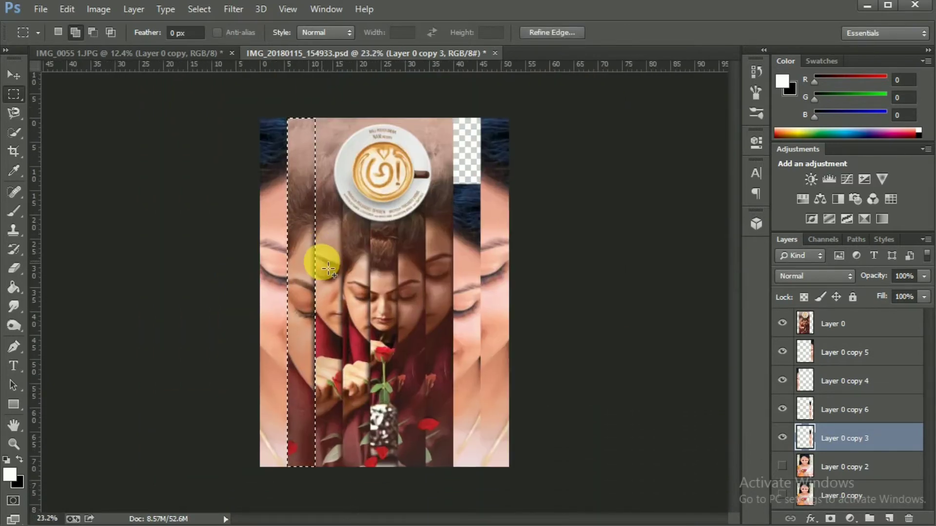
pyautogui.click(824, 323)
pyautogui.press('Delete')
pyautogui.hotkey('ctrl', 'd')
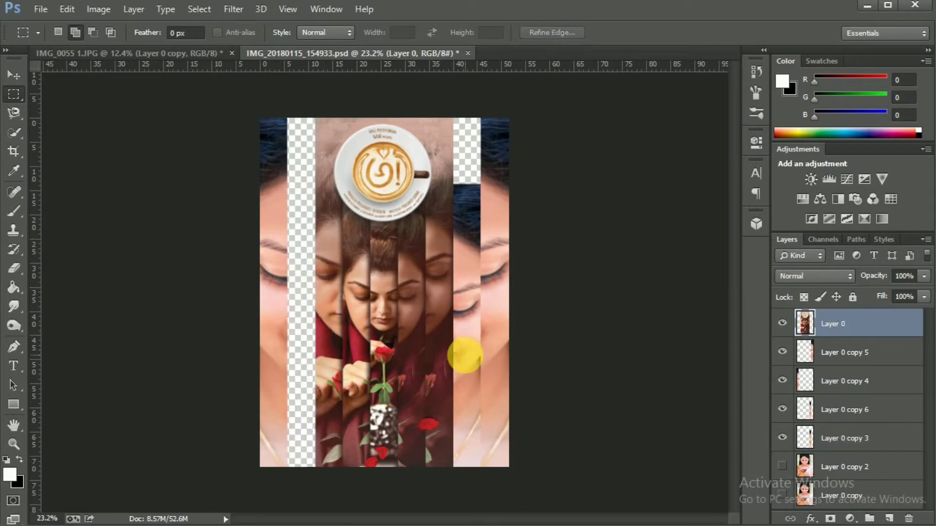
# - Shift the flipped Layer 0 copy 3 strip left into the new gap
pyautogui.click(839, 439)
pyautogui.moveTo(475, 357); pyautogui.dragTo(453, 368)
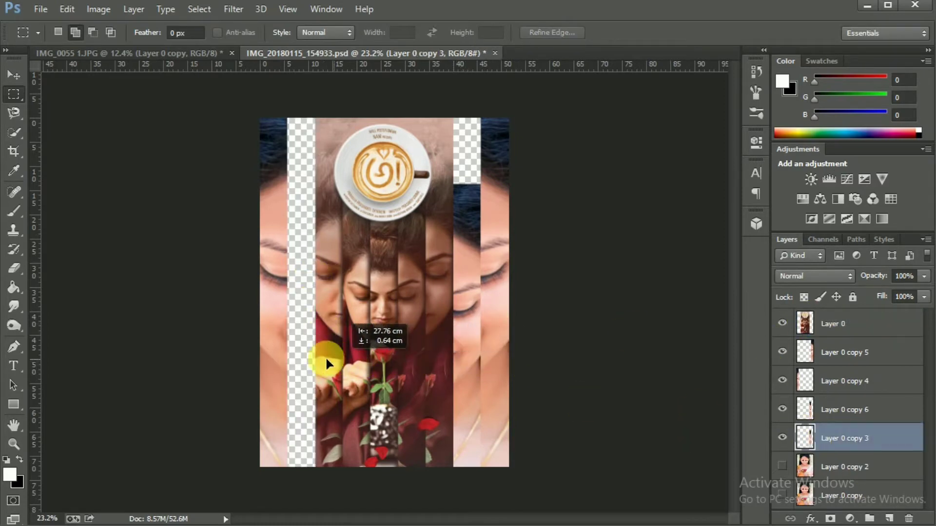
pyautogui.moveTo(326, 355); pyautogui.dragTo(304, 352)
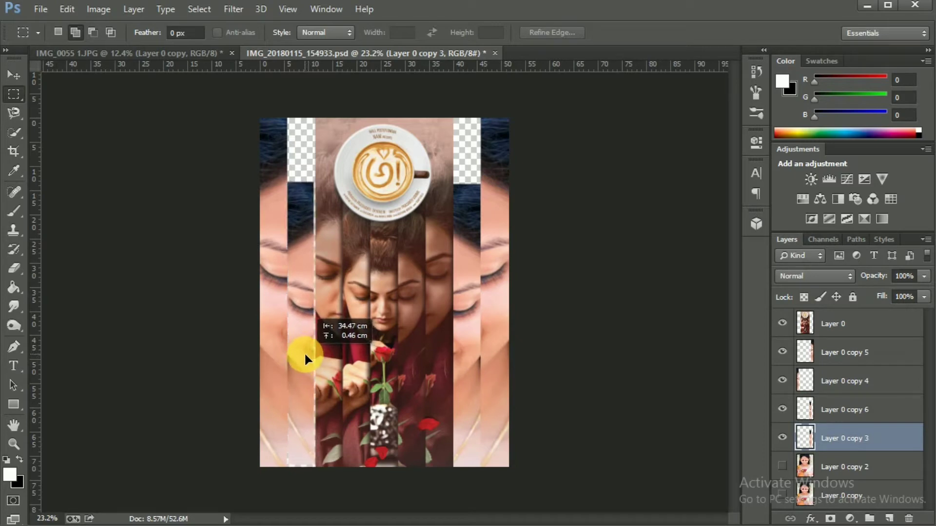
pyautogui.scroll(2, 305, 352)
pyautogui.scroll(2, 292, 332)
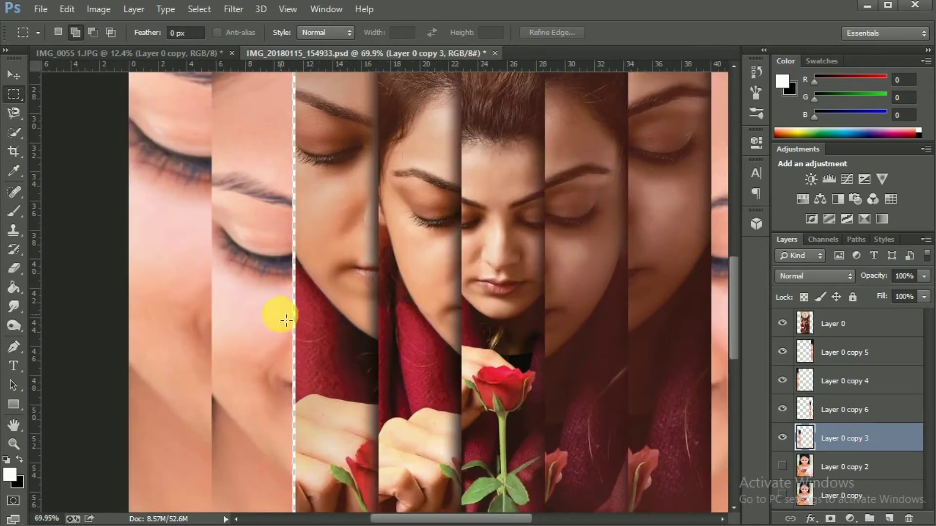
# - Widen the Layer 0 copy 3 strip slightly to close the seam, and apply it
pyautogui.hotkey('ctrl', 't')
pyautogui.scroll(2, 215, 311)
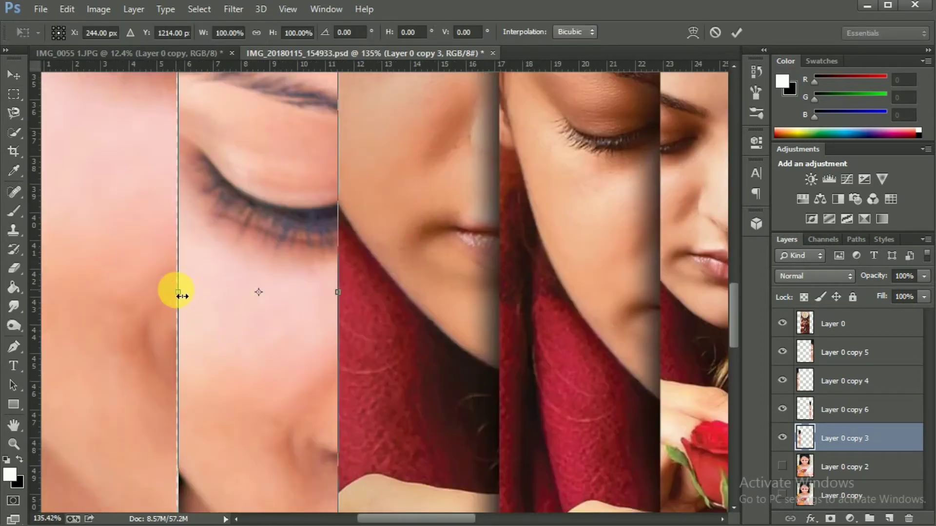
pyautogui.moveTo(182, 296); pyautogui.dragTo(176, 295)
pyautogui.scroll(1, 226, 292)
pyautogui.scroll(1, 313, 292)
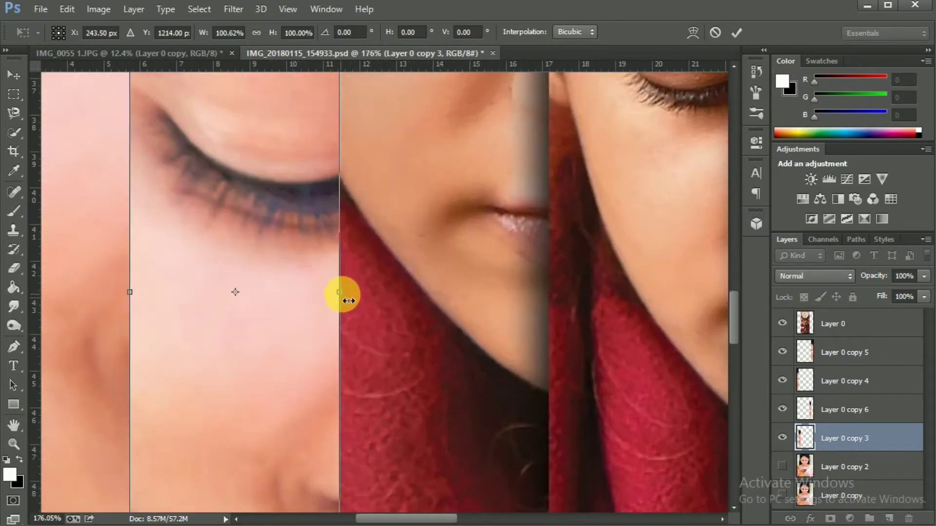
pyautogui.scroll(-2, 351, 300)
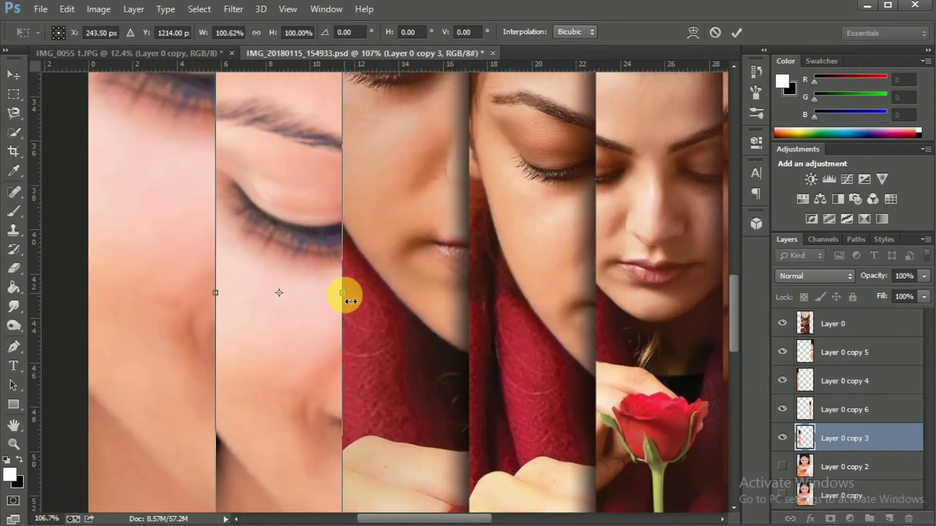
pyautogui.scroll(-2, 351, 302)
pyautogui.press('Return')
pyautogui.press('m')
pyautogui.scroll(-1, 730, 327)
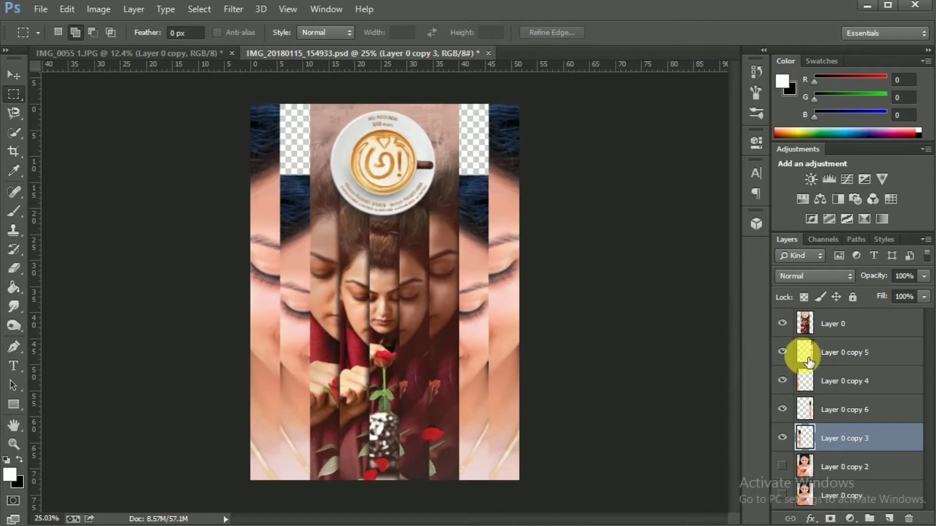
# - Put Layer 0 copy 5, 4, 6 and 3 into Group 1 and collapse the group
pyautogui.click(825, 362)
pyautogui.keyDown('ctrl'); pyautogui.click(839, 381); pyautogui.keyUp('ctrl')
pyautogui.keyDown('ctrl'); pyautogui.click(832, 411); pyautogui.keyUp('ctrl')
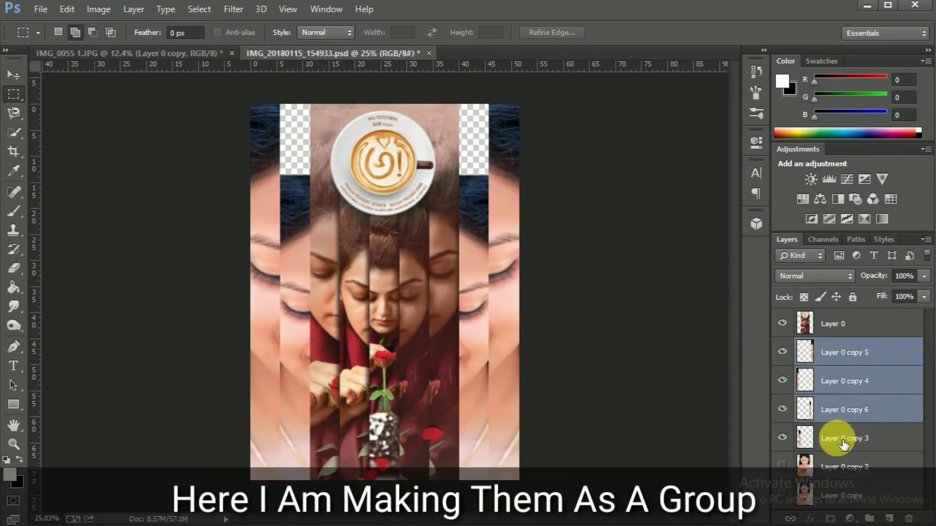
pyautogui.keyDown('ctrl'); pyautogui.click(836, 439); pyautogui.keyUp('ctrl')
pyautogui.click(870, 518)
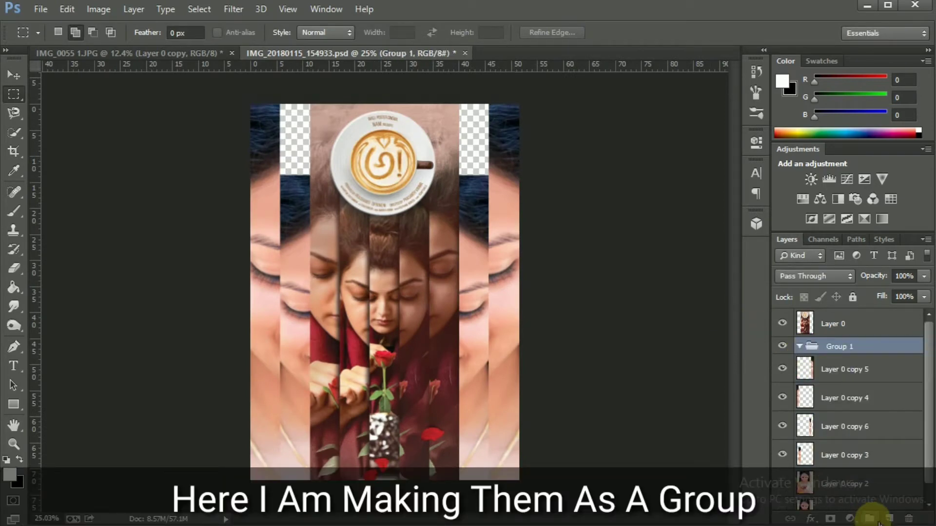
pyautogui.click(840, 375)
pyautogui.keyDown('ctrl'); pyautogui.click(838, 398); pyautogui.keyUp('ctrl')
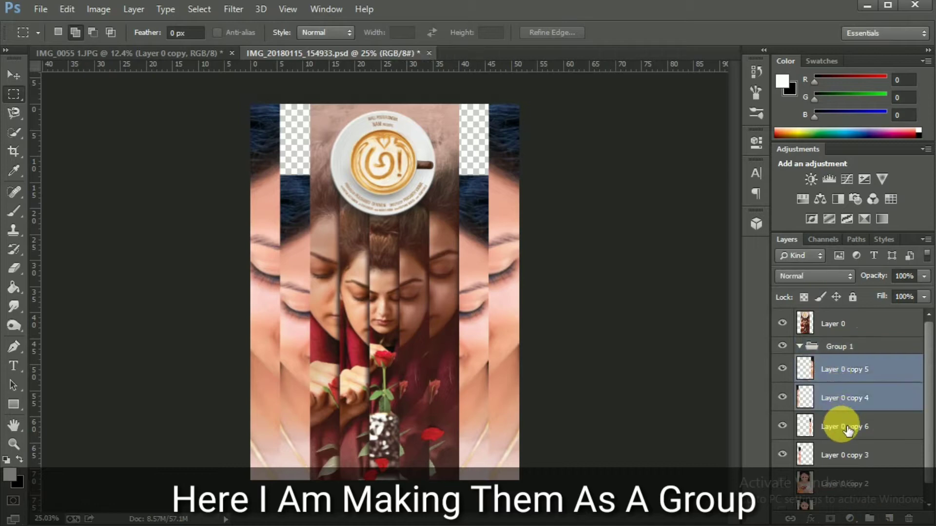
pyautogui.keyDown('ctrl'); pyautogui.click(838, 427); pyautogui.keyUp('ctrl')
pyautogui.keyDown('ctrl'); pyautogui.click(838, 455); pyautogui.keyUp('ctrl')
pyautogui.moveTo(841, 376); pyautogui.dragTo(836, 347)
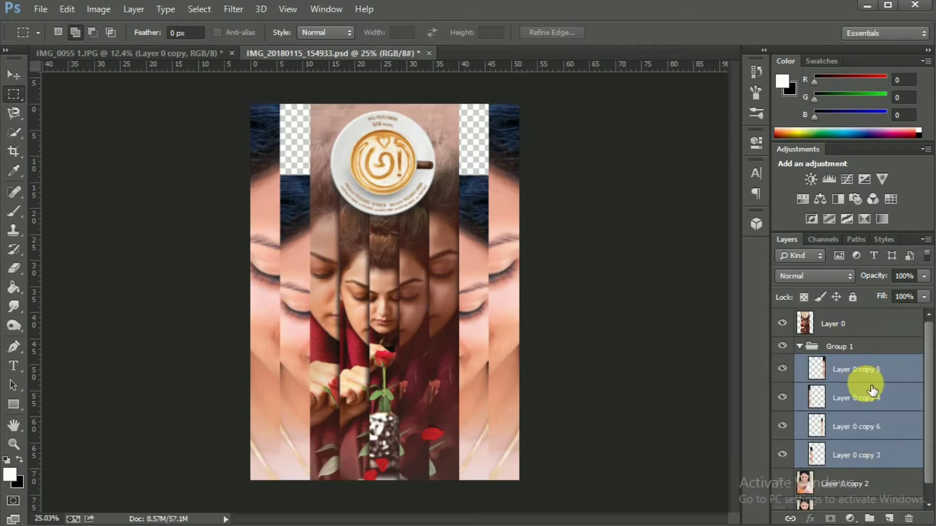
pyautogui.click(801, 347)
# - Erase another full-height column from Layer 0 and show Layer 0 copy 2 through it
pyautogui.click(822, 379)
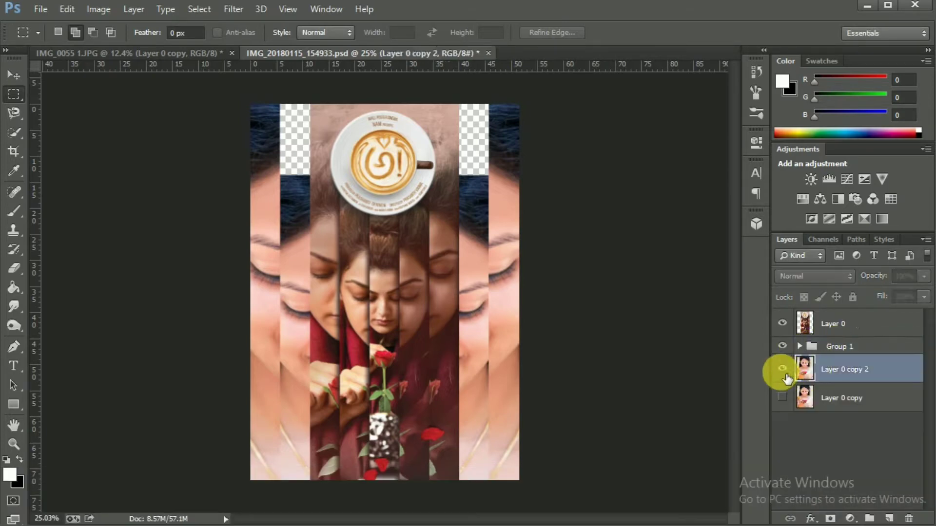
pyautogui.click(793, 326)
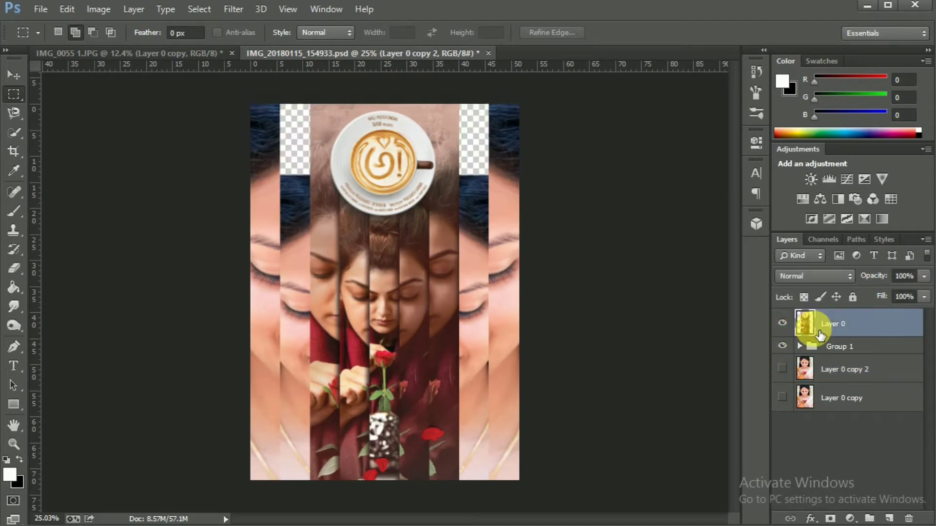
pyautogui.scroll(4, 506, 439)
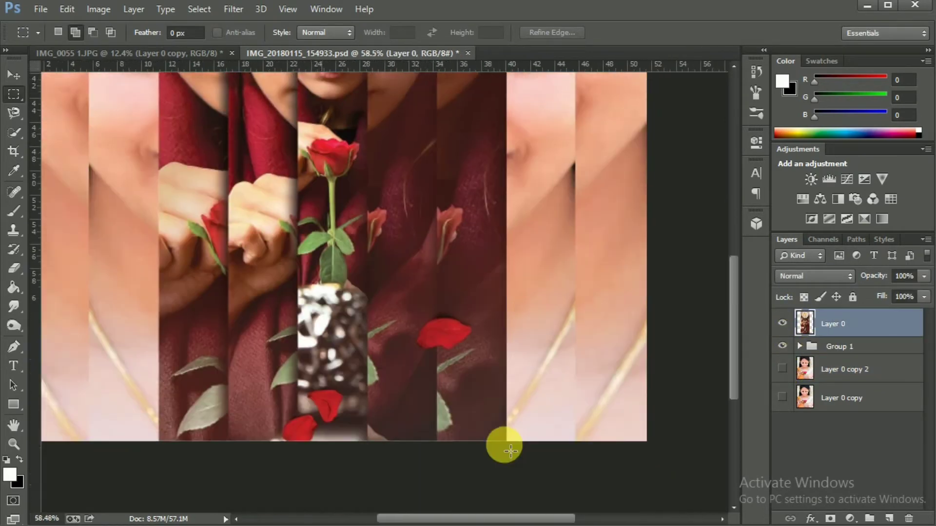
pyautogui.scroll(1, 509, 444)
pyautogui.moveTo(508, 442); pyautogui.dragTo(424, 5)
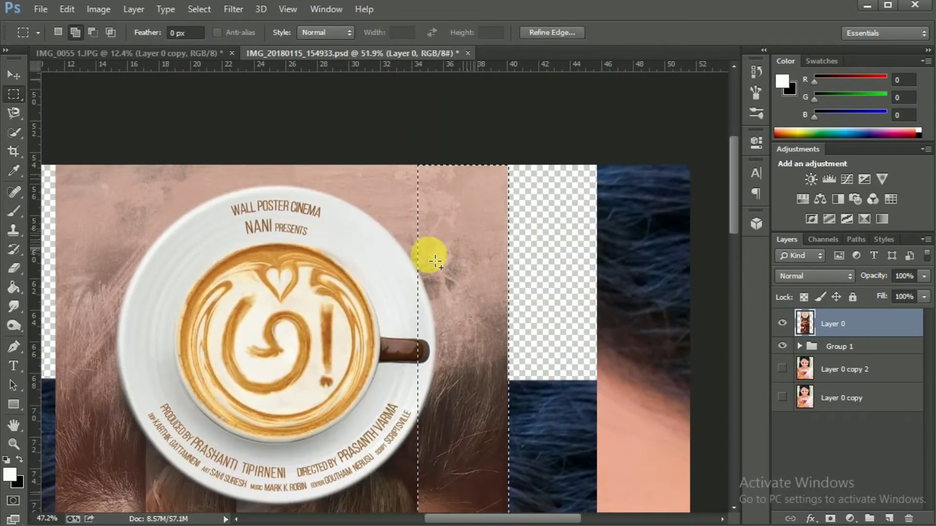
pyautogui.scroll(-5, 428, 250)
pyautogui.press('Delete')
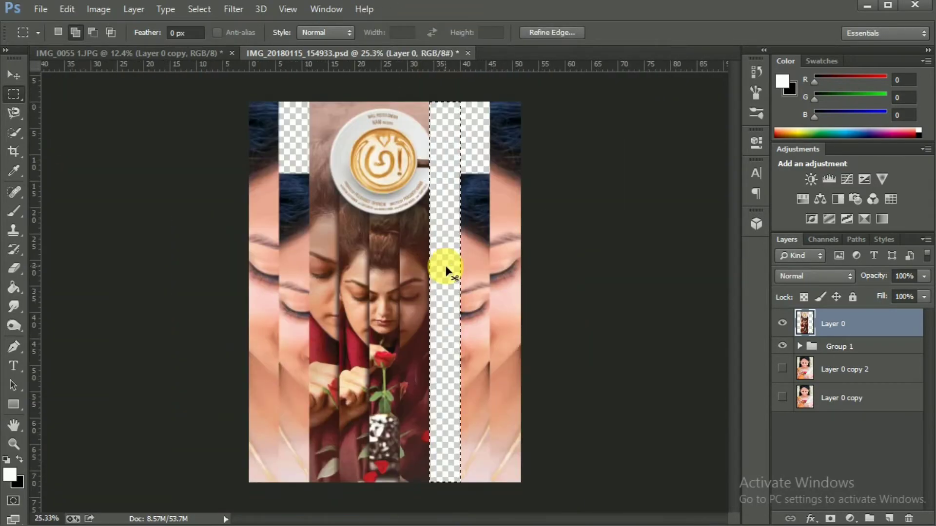
pyautogui.click(782, 369)
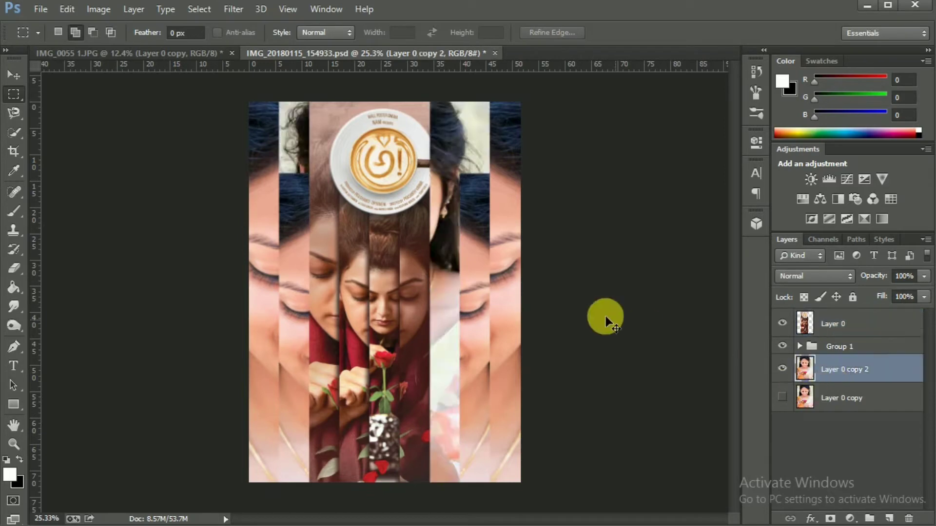
pyautogui.hotkey('ctrl', 't')
# - Rescale the photo layer (Layer 0 copy 10), shift it right to align with the strips, and apply
pyautogui.moveTo(521, 483); pyautogui.dragTo(612, 516)
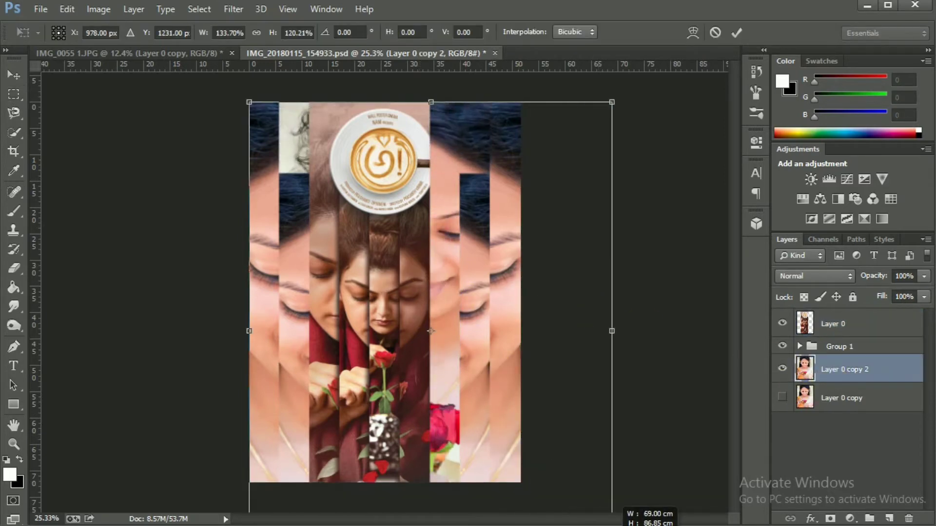
pyautogui.scroll(-2, 469, 305)
pyautogui.scroll(2, 430, 333)
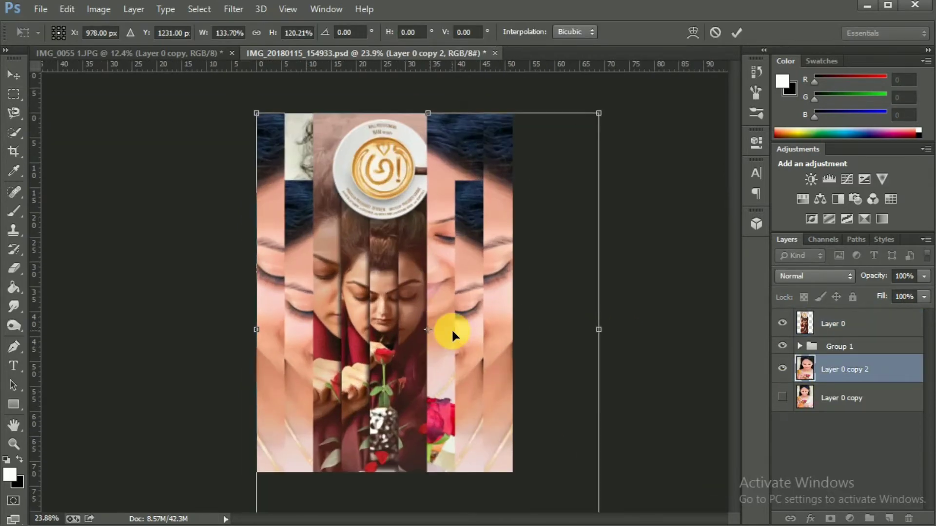
pyautogui.scroll(2, 452, 328)
pyautogui.scroll(-1, 512, 244)
pyautogui.moveTo(603, 109)
pyautogui.mouseDown()
pyautogui.moveTo(517, 177)
pyautogui.moveTo(532, 168)
pyautogui.mouseUp()
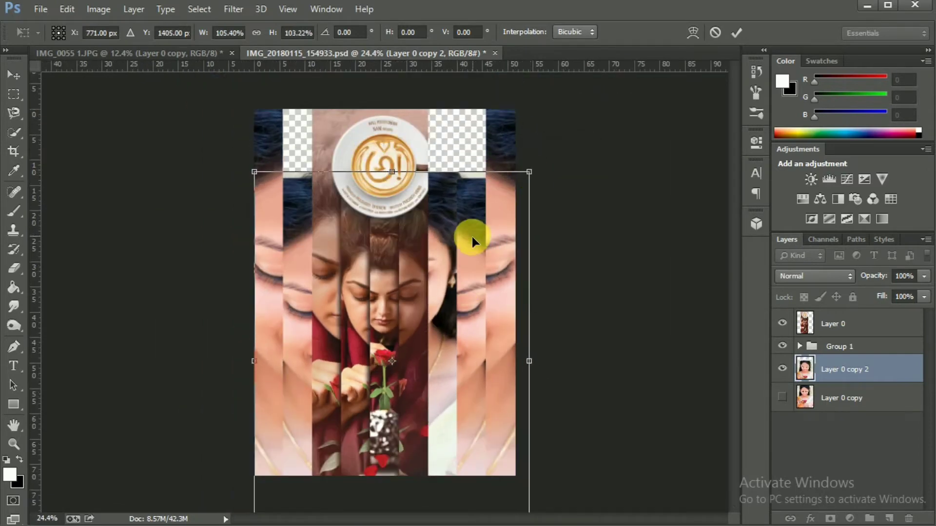
pyautogui.moveTo(472, 236); pyautogui.dragTo(501, 239)
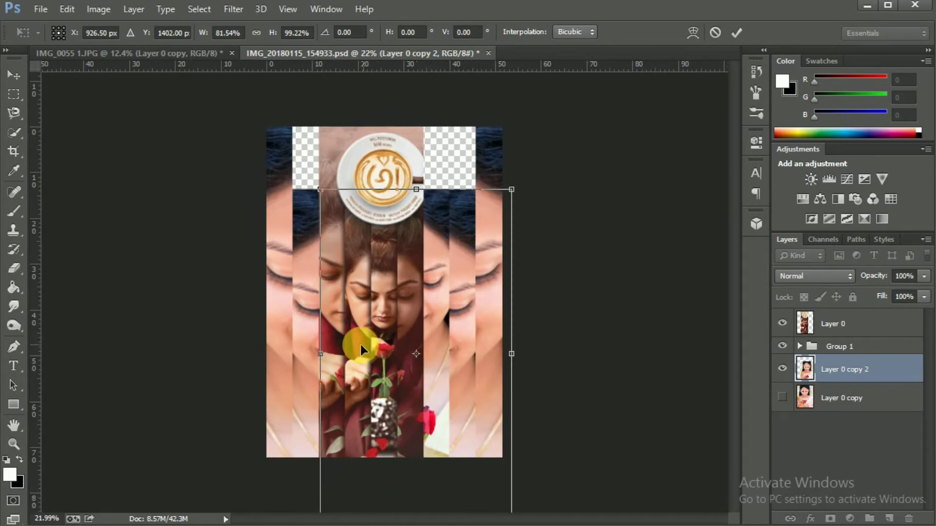
pyautogui.scroll(5, 361, 344)
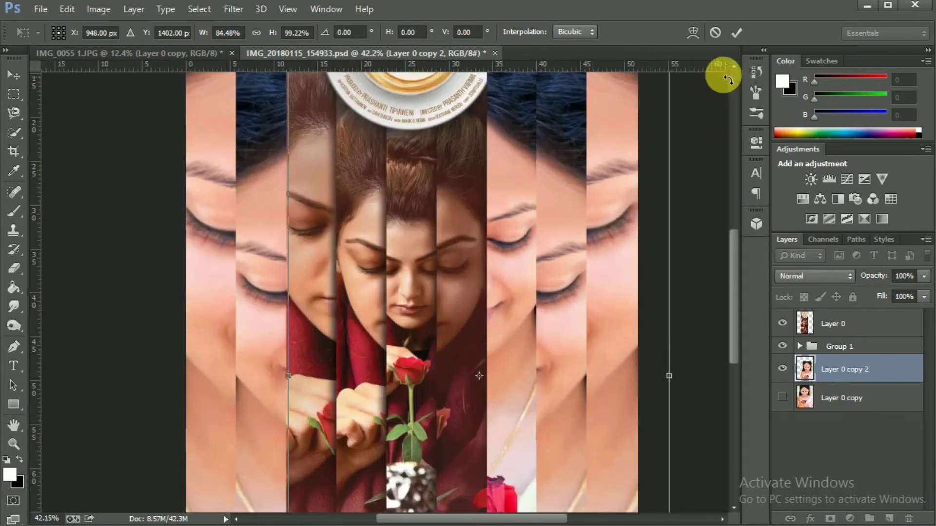
pyautogui.click(737, 33)
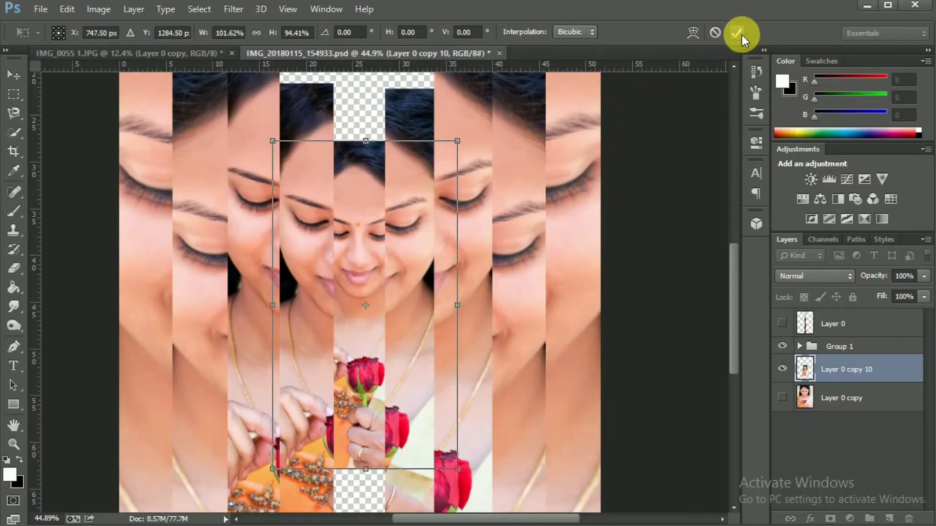
pyautogui.click(737, 33)
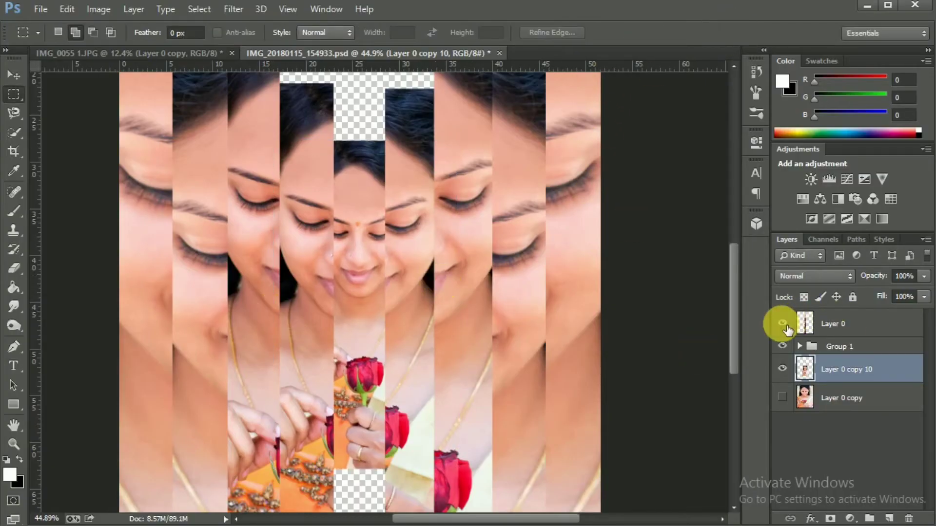
pyautogui.click(782, 324)
pyautogui.doubleClick(783, 324)
pyautogui.scroll(-2, 604, 310)
pyautogui.scroll(-1, 604, 309)
pyautogui.scroll(-1, 609, 317)
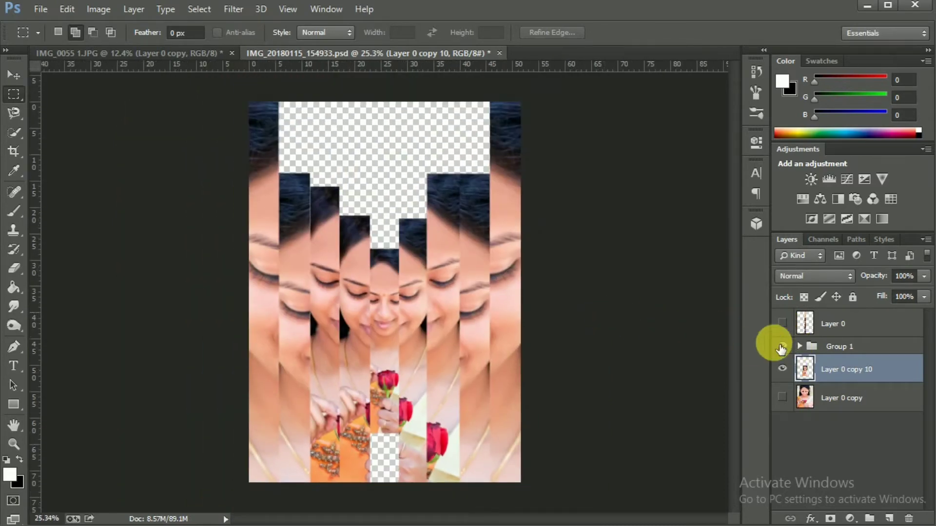
pyautogui.click(788, 323)
# - Show Layer 0 and delete its overlay inside a centre-column selection
pyautogui.click(789, 323)
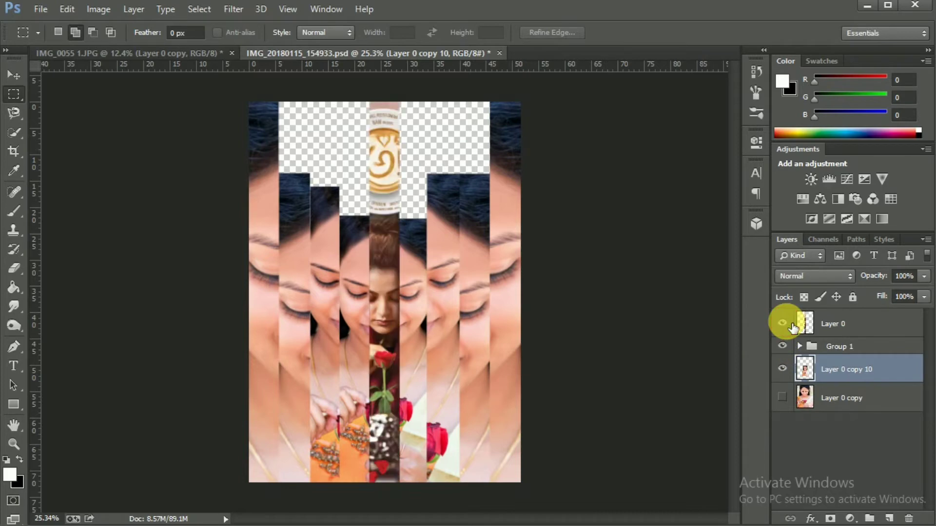
pyautogui.click(883, 325)
pyautogui.moveTo(364, 102); pyautogui.dragTo(409, 388)
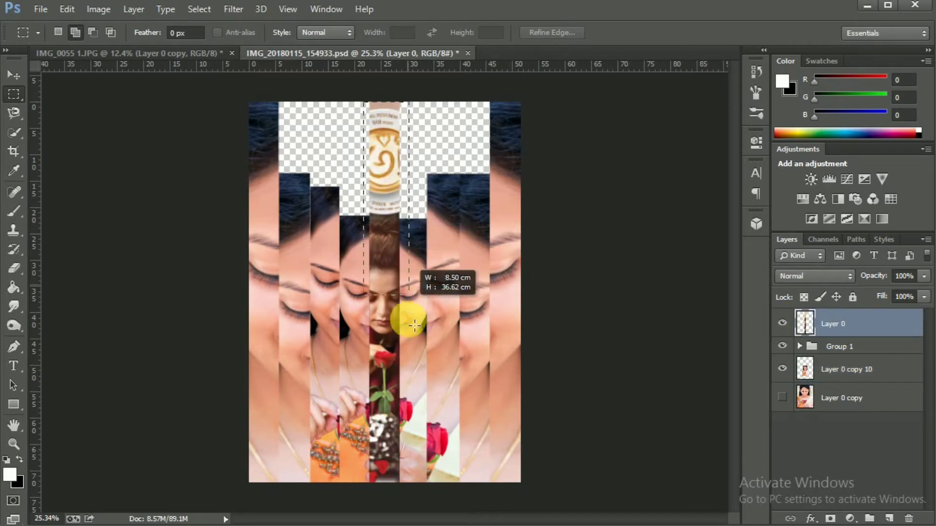
pyautogui.press('Delete')
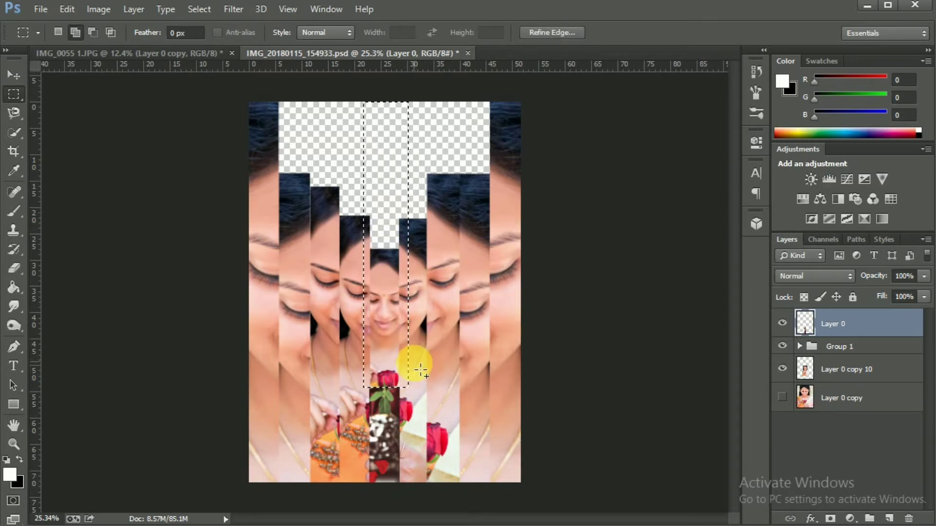
# - Select a small area near the strip's bottom, then move Layer 0 below Group 1
pyautogui.moveTo(374, 394)
pyautogui.mouseDown()
pyautogui.moveTo(412, 418)
pyautogui.moveTo(445, 402)
pyautogui.mouseUp()
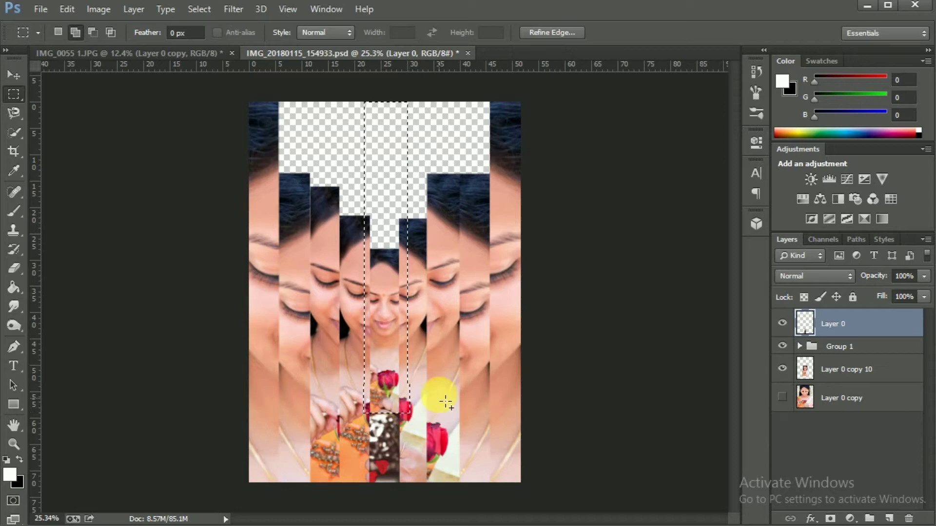
pyautogui.scroll(1, 417, 386)
pyautogui.scroll(2, 414, 393)
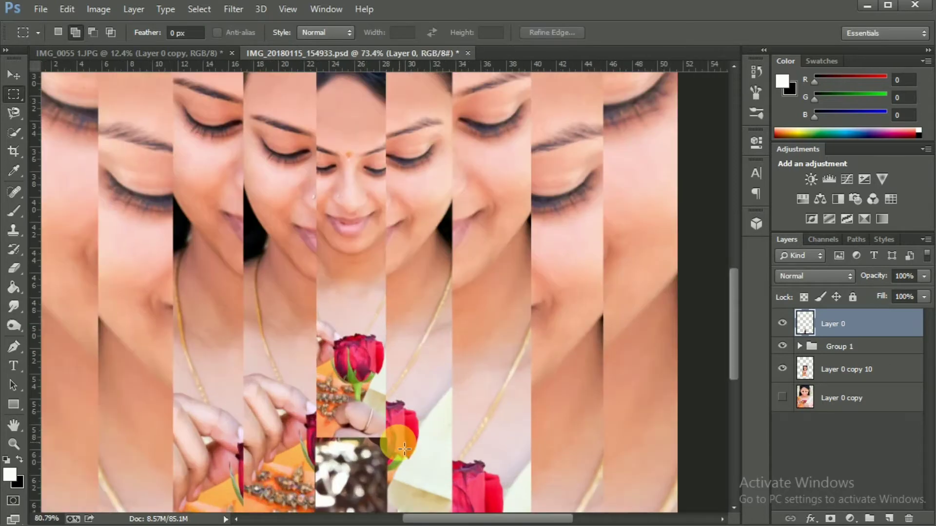
pyautogui.scroll(2, 412, 399)
pyautogui.scroll(1, 407, 409)
pyautogui.moveTo(406, 413); pyautogui.dragTo(387, 324)
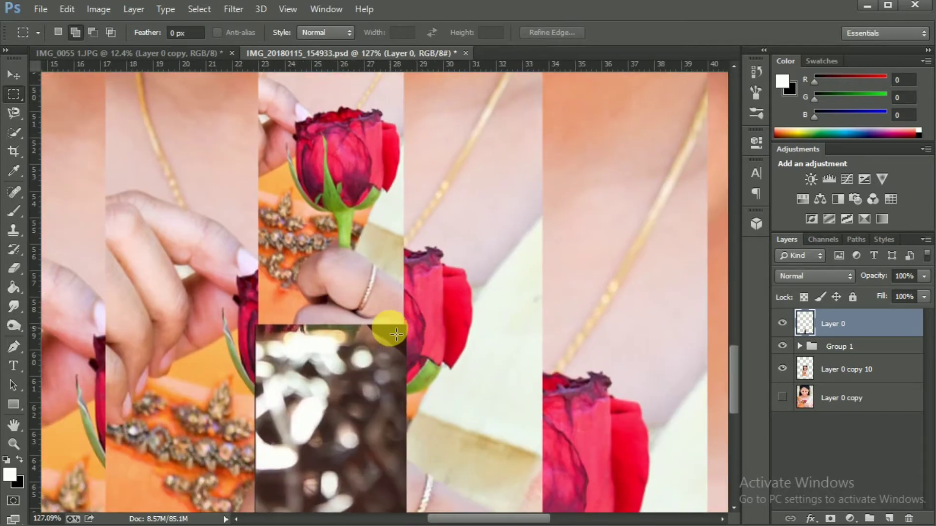
pyautogui.hotkey('ctrl', '[')
pyautogui.scroll(-2, 727, 405)
pyautogui.scroll(-1, 727, 405)
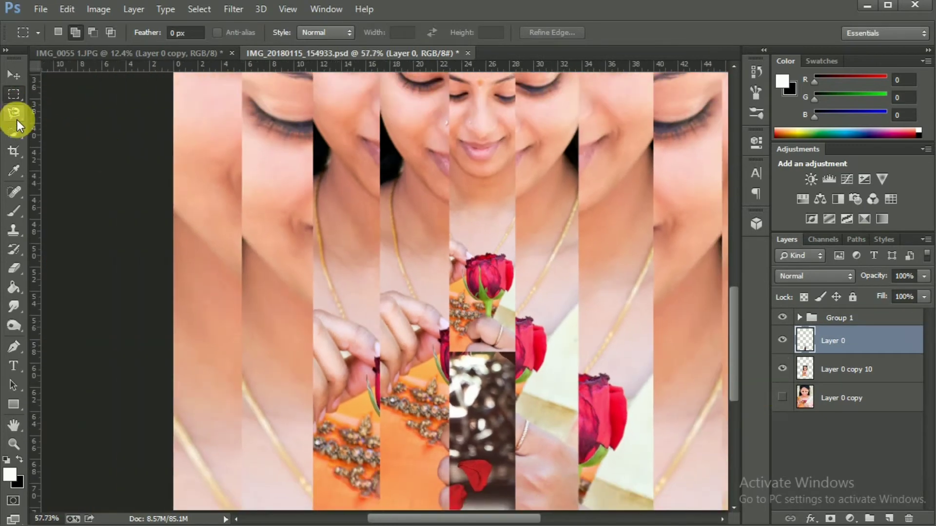
# - Add a layer mask to Layer 0 and paint black to hide the overlay over the hand panel
pyautogui.click(21, 210)
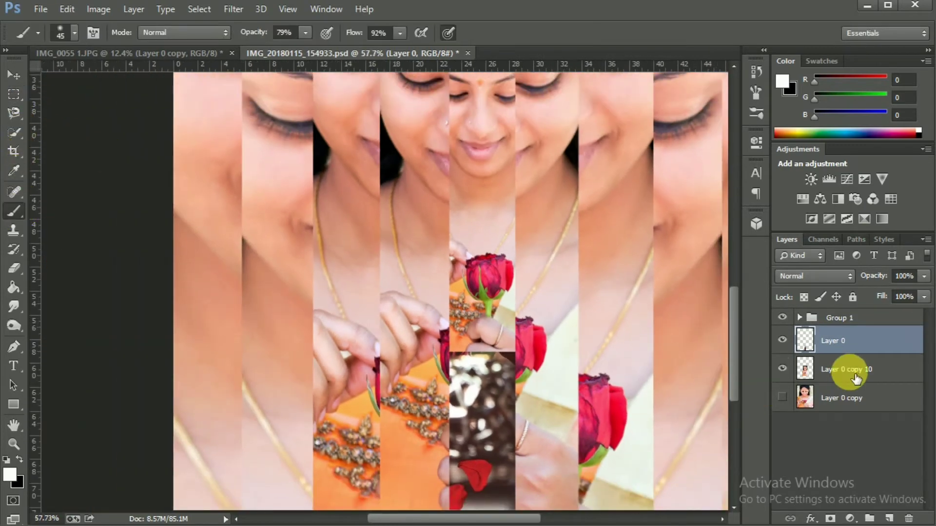
pyautogui.click(830, 518)
pyautogui.press('x')
pyautogui.scroll(3, 511, 349)
pyautogui.moveTo(511, 349)
pyautogui.mouseDown()
pyautogui.moveTo(539, 350)
pyautogui.moveTo(487, 366)
pyautogui.moveTo(418, 325)
pyautogui.moveTo(526, 288)
pyautogui.moveTo(473, 320)
pyautogui.moveTo(435, 305)
pyautogui.moveTo(437, 378)
pyautogui.moveTo(445, 341)
pyautogui.moveTo(485, 370)
pyautogui.moveTo(396, 368)
pyautogui.moveTo(420, 333)
pyautogui.moveTo(418, 284)
pyautogui.moveTo(437, 346)
pyautogui.moveTo(410, 234)
pyautogui.moveTo(439, 340)
pyautogui.moveTo(373, 385)
pyautogui.mouseUp()
# - Paint out more overlay near the chocolate with a size-30 brush, then switch to white at 100% opacity and flow
pyautogui.press(']')
pyautogui.scroll(3, 487, 420)
pyautogui.press('[')
pyautogui.press('[')
pyautogui.press('[')
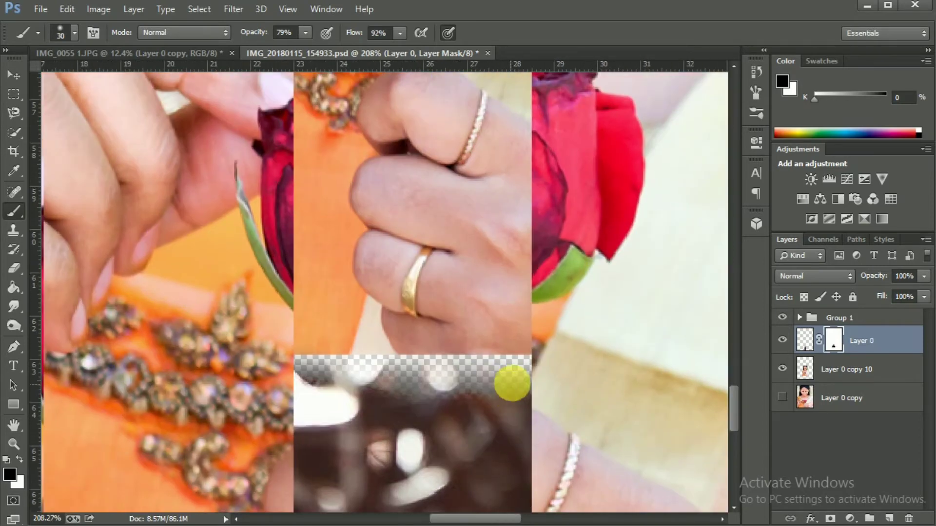
pyautogui.moveTo(527, 396)
pyautogui.mouseDown()
pyautogui.moveTo(516, 371)
pyautogui.moveTo(469, 388)
pyautogui.moveTo(493, 409)
pyautogui.moveTo(549, 390)
pyautogui.moveTo(547, 372)
pyautogui.moveTo(355, 372)
pyautogui.moveTo(303, 328)
pyautogui.moveTo(357, 342)
pyautogui.moveTo(359, 329)
pyautogui.moveTo(374, 328)
pyautogui.moveTo(427, 374)
pyautogui.moveTo(561, 386)
pyautogui.moveTo(412, 338)
pyautogui.moveTo(522, 344)
pyautogui.moveTo(518, 370)
pyautogui.moveTo(463, 383)
pyautogui.moveTo(384, 349)
pyautogui.mouseUp()
pyautogui.press('x')
pyautogui.press('0')
pyautogui.hotkey('shift', '0')
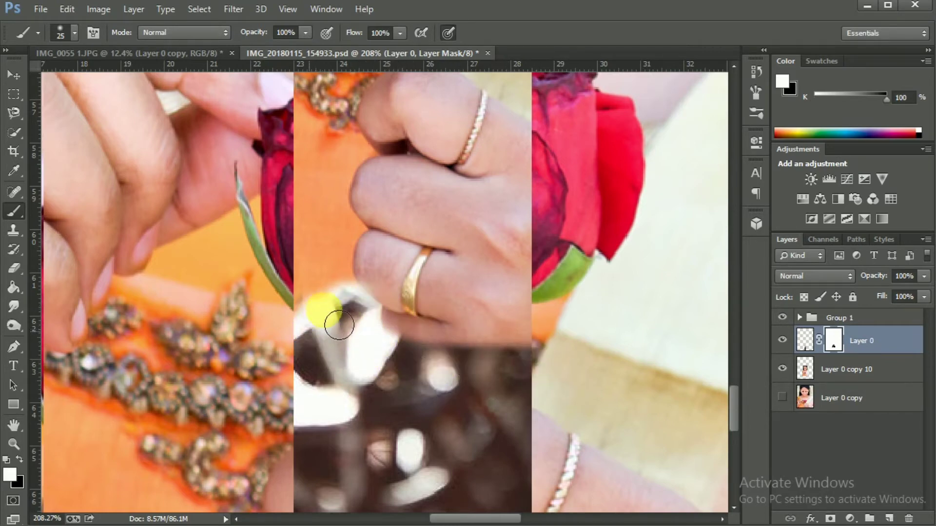
pyautogui.scroll(-2, 349, 286)
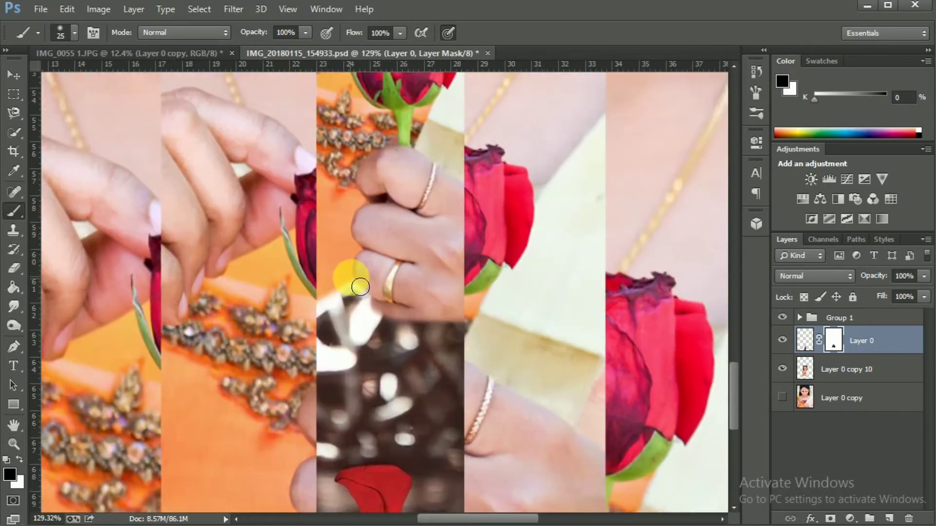
pyautogui.scroll(-3, 363, 285)
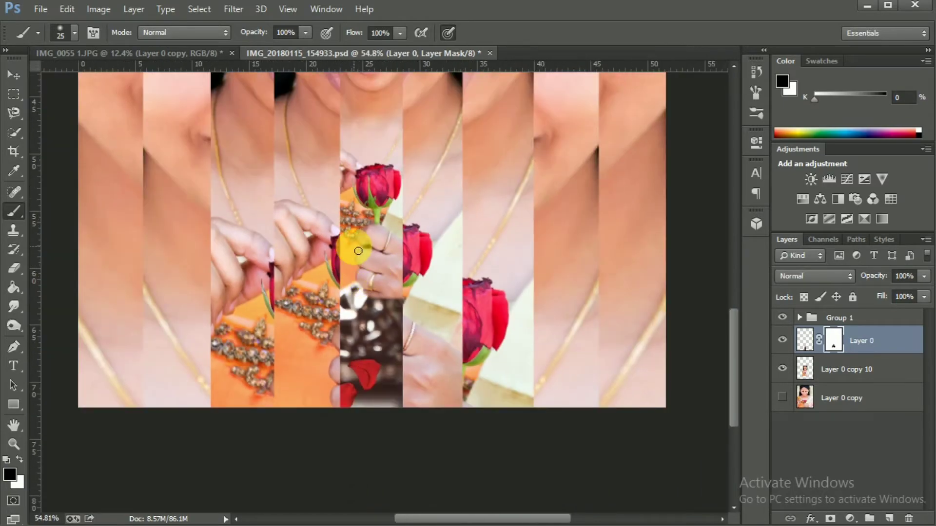
pyautogui.scroll(-1, 414, 230)
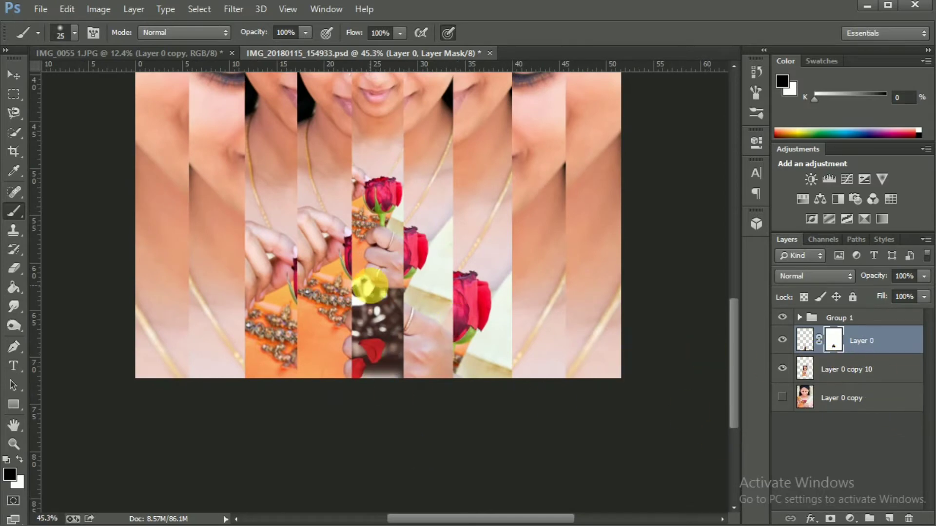
pyautogui.scroll(-2, 370, 285)
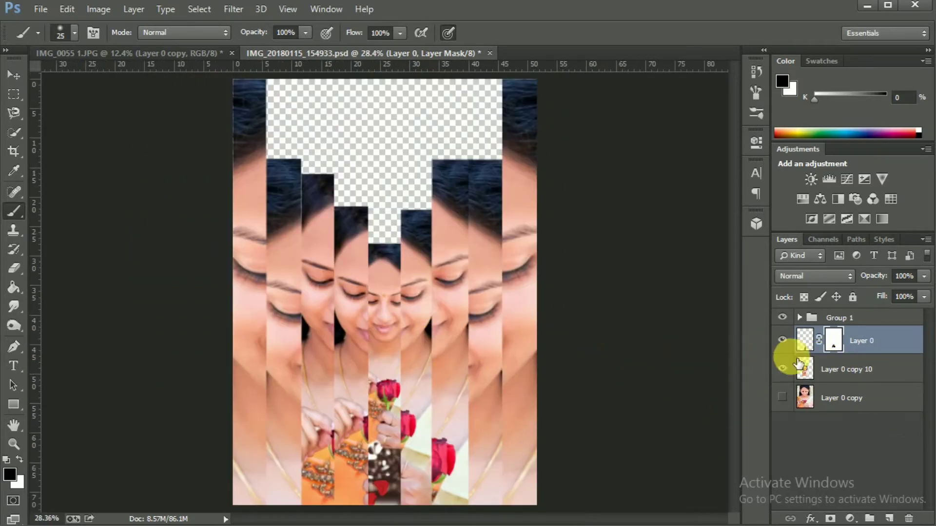
# - Merge Layer 0 copy 10 into Layer 0 and check the merged result
pyautogui.click(782, 370)
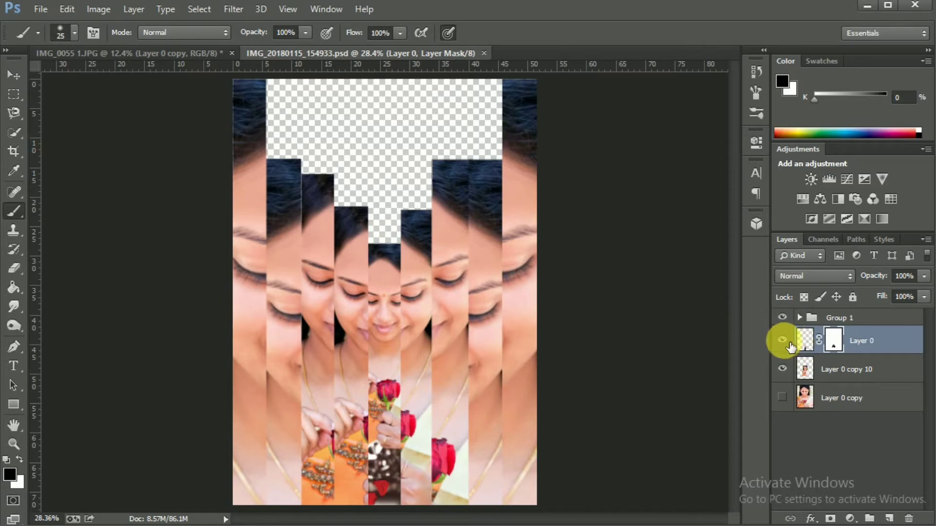
pyautogui.click(782, 339)
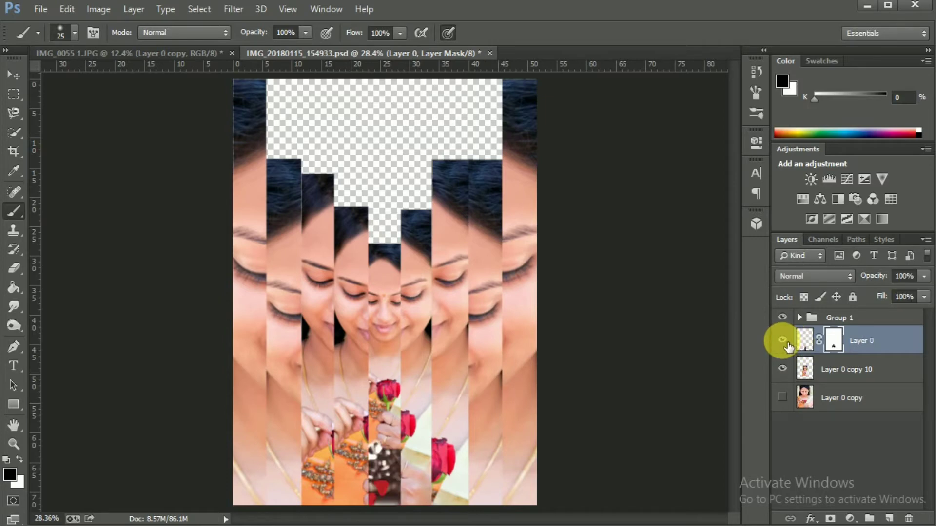
pyautogui.keyDown('ctrl'); pyautogui.click(834, 373); pyautogui.keyUp('ctrl')
pyautogui.rightClick(836, 340)
pyautogui.click(613, 419)
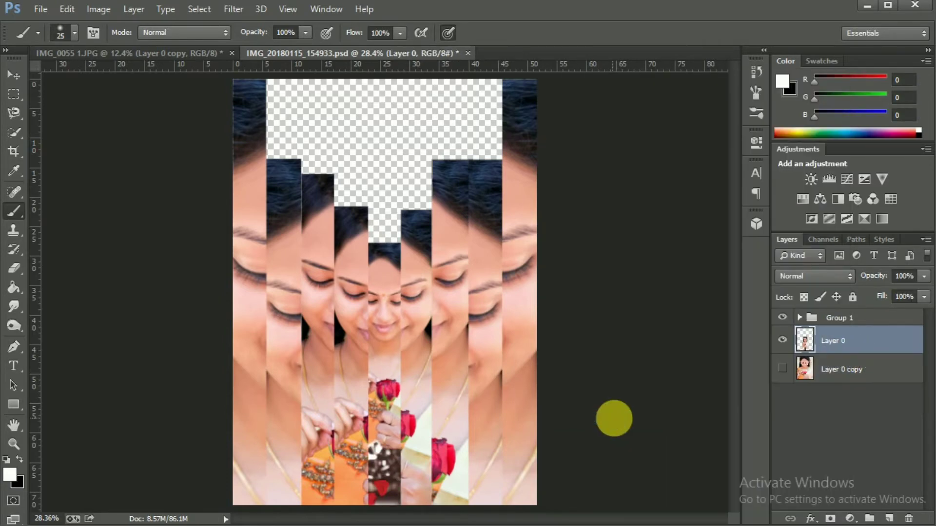
pyautogui.click(782, 340)
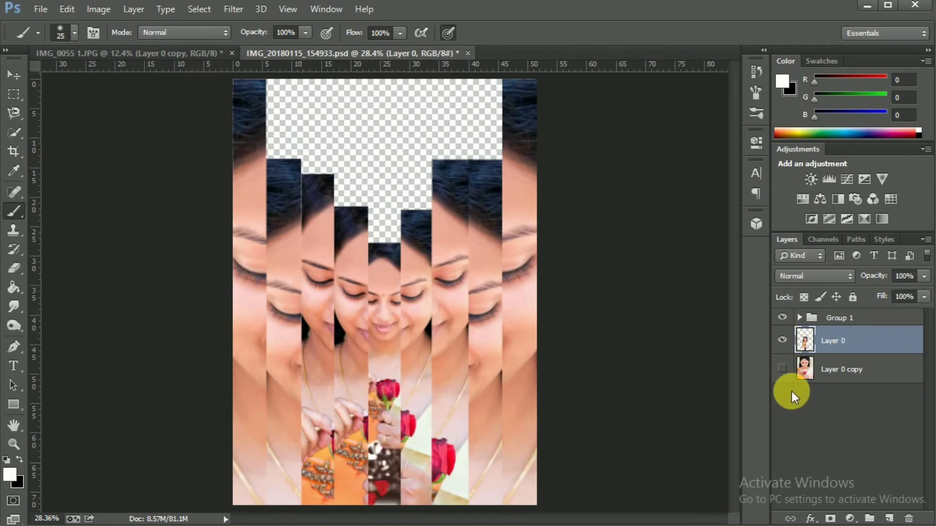
# - Show and select Layer 0 copy so the portrait fills the top, previewing with Group 1 toggled
pyautogui.click(782, 369)
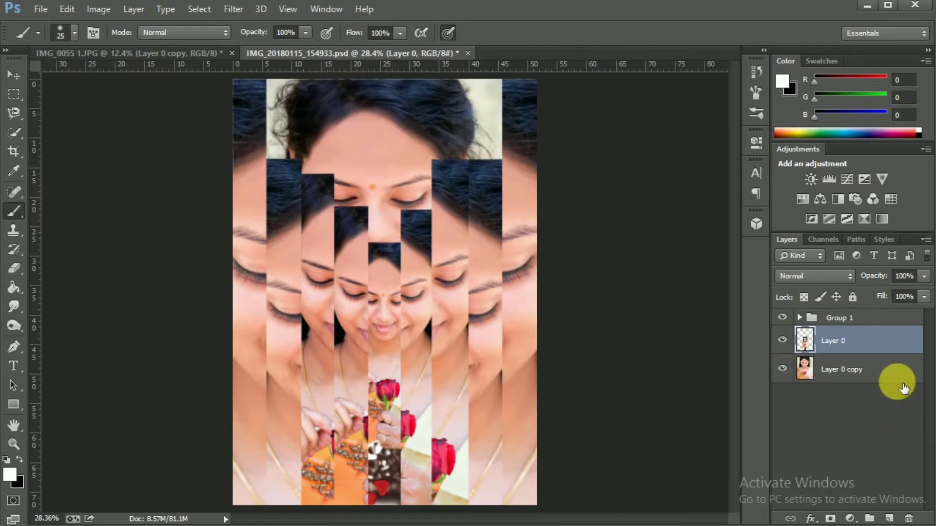
pyautogui.click(829, 372)
pyautogui.click(783, 318)
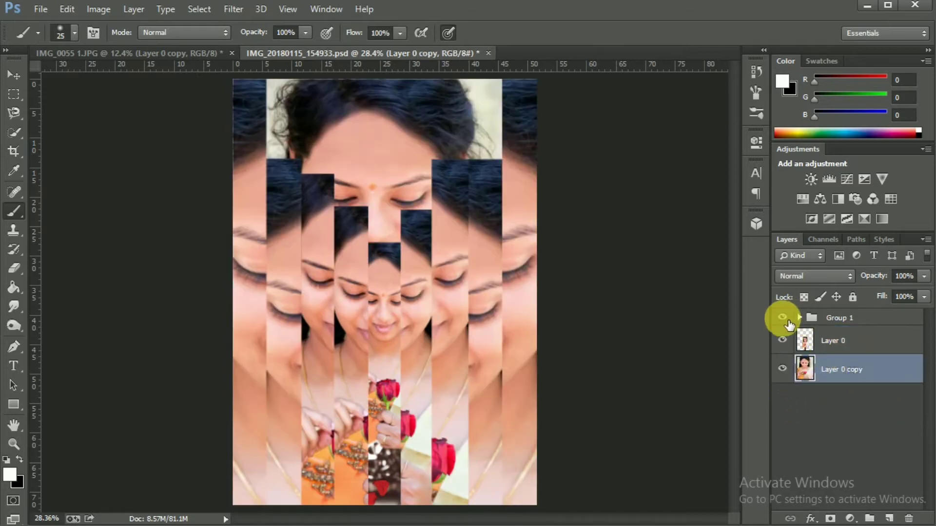
# - Trim Layer 0 copy down to the portrait's top rectangle above the strips
pyautogui.hotkey('ctrl', 't')
pyautogui.hotkey('ctrl', '-')
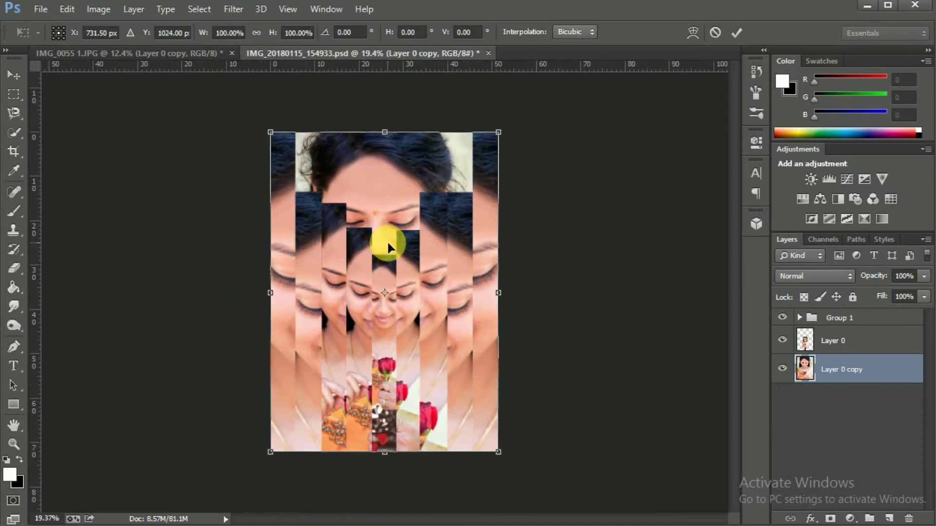
pyautogui.click(736, 32)
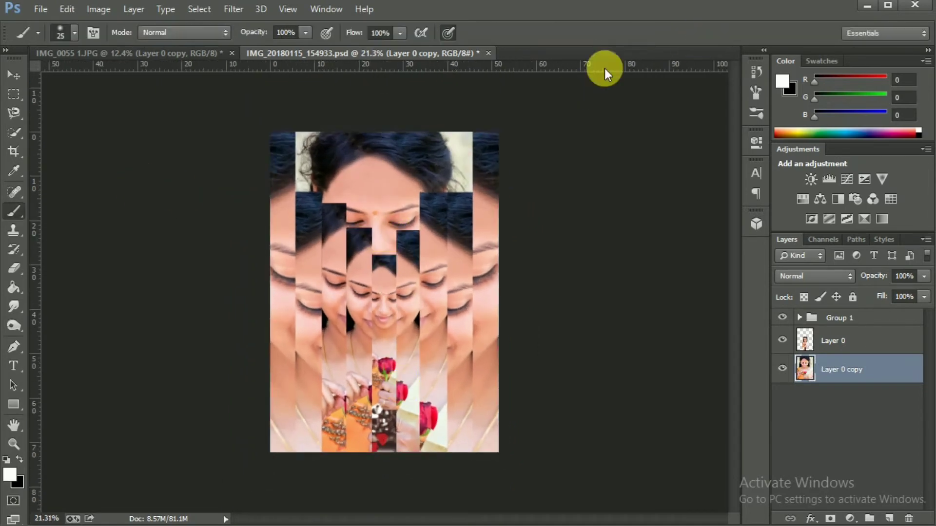
pyautogui.click(13, 94)
pyautogui.moveTo(302, 129)
pyautogui.mouseDown()
pyautogui.moveTo(356, 167)
pyautogui.moveTo(463, 203)
pyautogui.mouseUp()
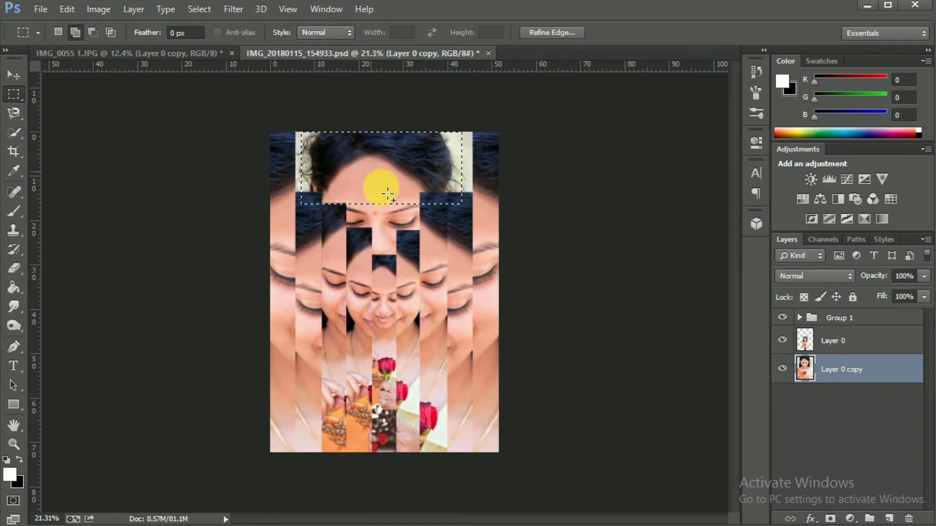
pyautogui.rightClick(418, 195)
pyautogui.click(438, 210)
pyautogui.press('Delete')
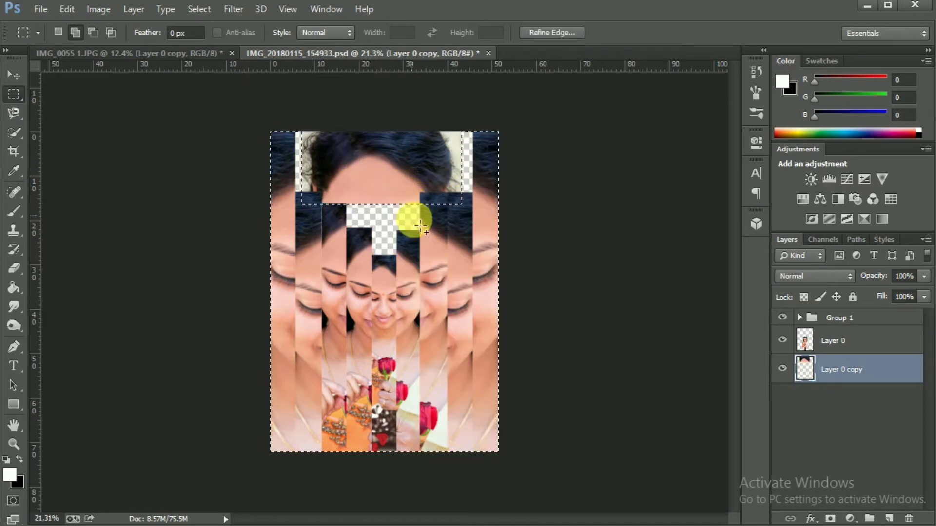
pyautogui.hotkey('ctrl', 'd')
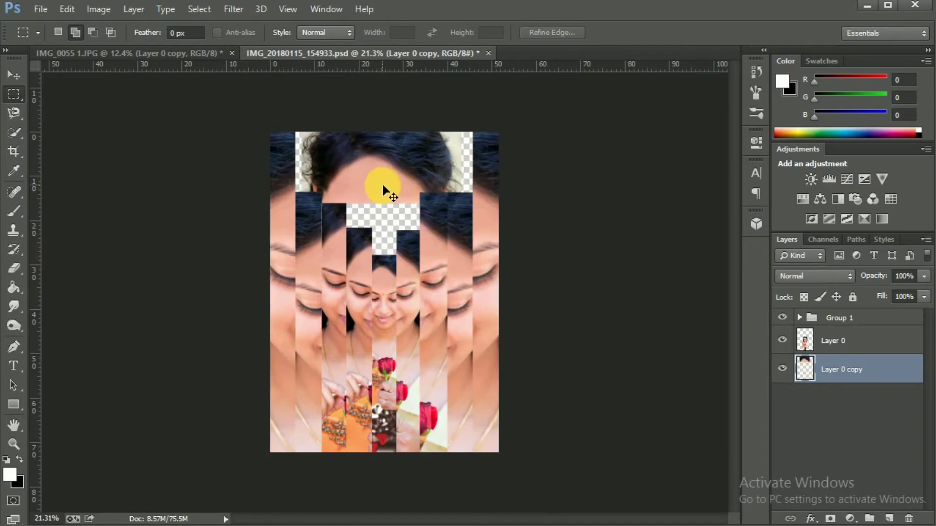
# - Stretch the top portrait piece to about 220% × 445% across the canvas
pyautogui.hotkey('ctrl', 't')
pyautogui.moveTo(307, 203); pyautogui.dragTo(249, 270)
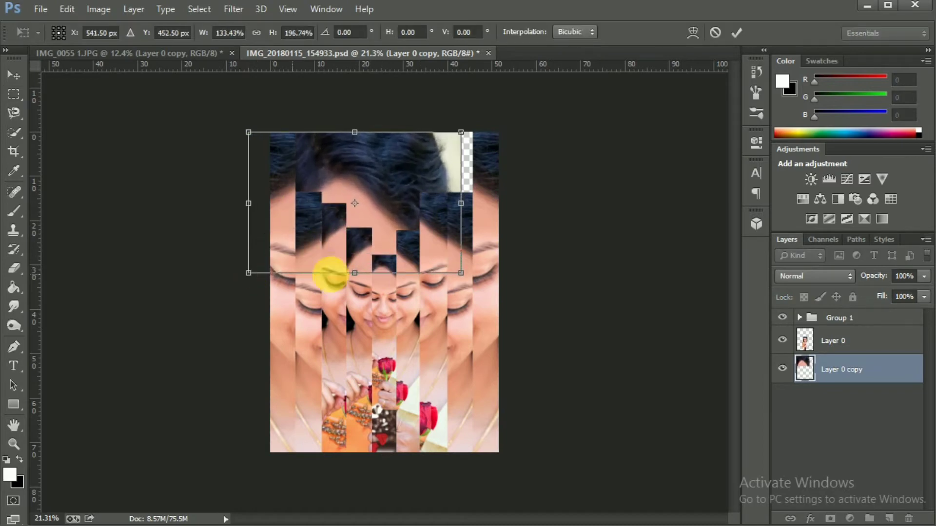
pyautogui.moveTo(462, 270)
pyautogui.mouseDown()
pyautogui.moveTo(512, 311)
pyautogui.moveTo(526, 311)
pyautogui.mouseUp()
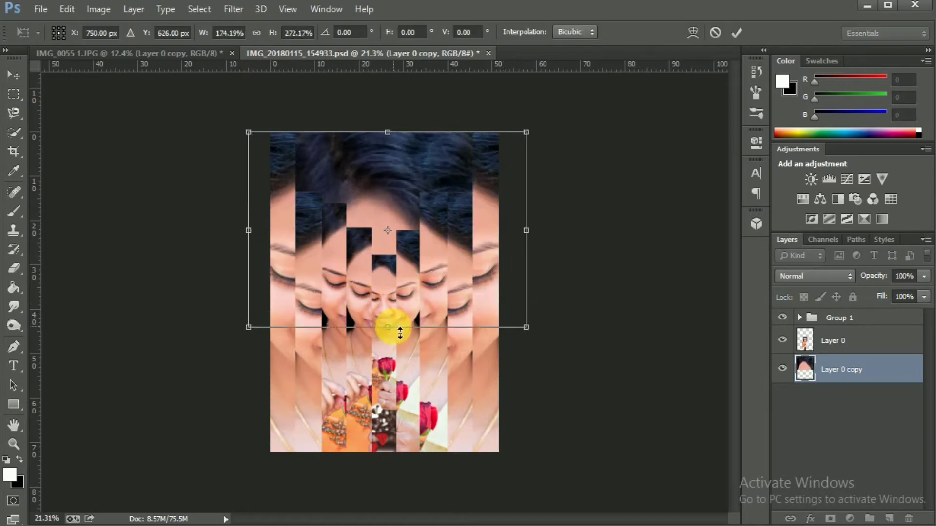
pyautogui.moveTo(388, 311)
pyautogui.mouseDown()
pyautogui.moveTo(390, 489)
pyautogui.moveTo(398, 446)
pyautogui.mouseUp()
pyautogui.scroll(-2, 385, 293)
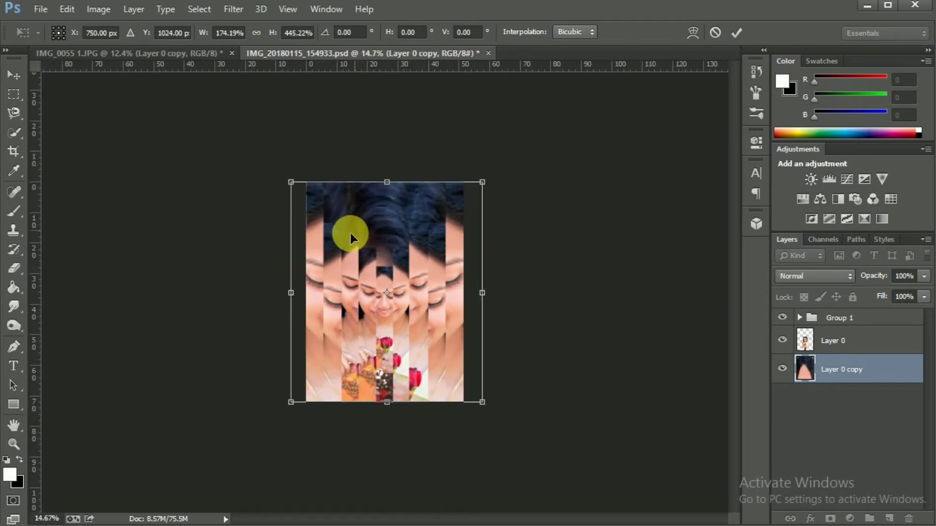
pyautogui.moveTo(288, 293)
pyautogui.mouseDown()
pyautogui.moveTo(268, 312)
pyautogui.moveTo(243, 307)
pyautogui.mouseUp()
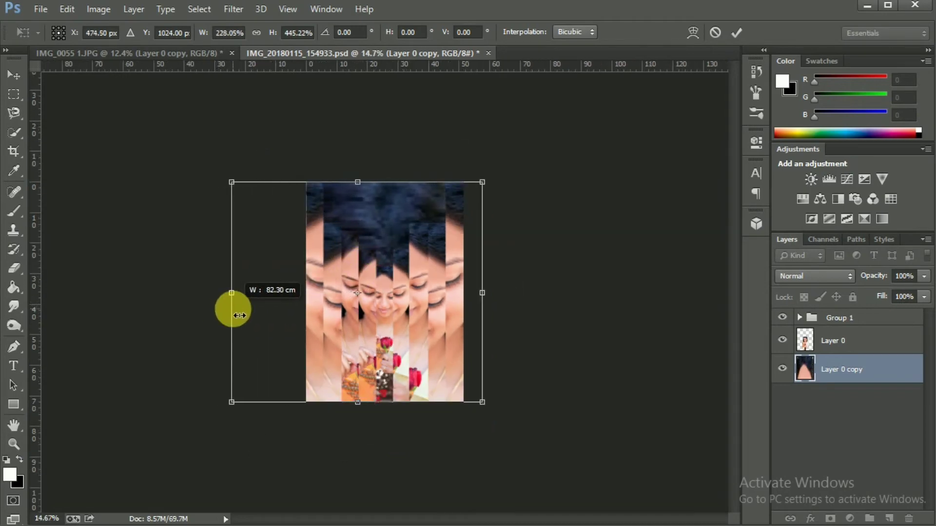
pyautogui.moveTo(482, 293); pyautogui.dragTo(483, 294)
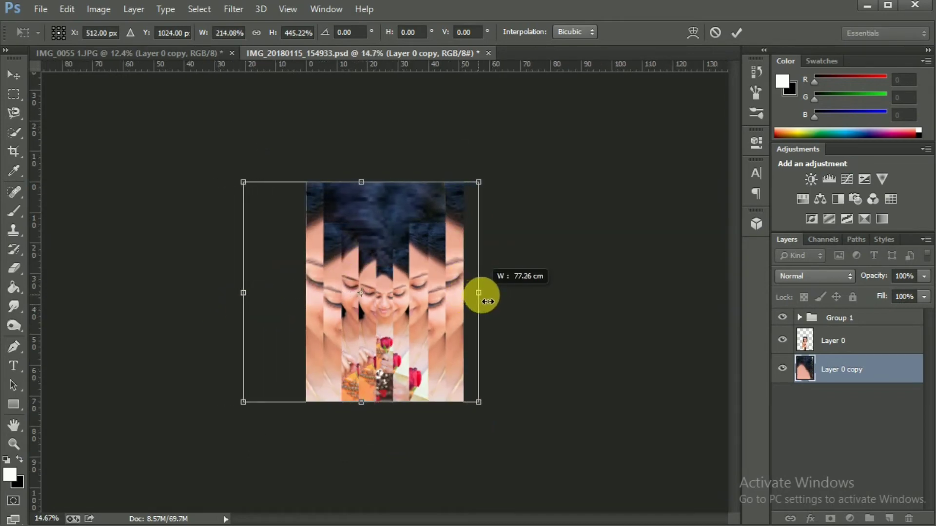
pyautogui.moveTo(389, 202); pyautogui.dragTo(387, 212)
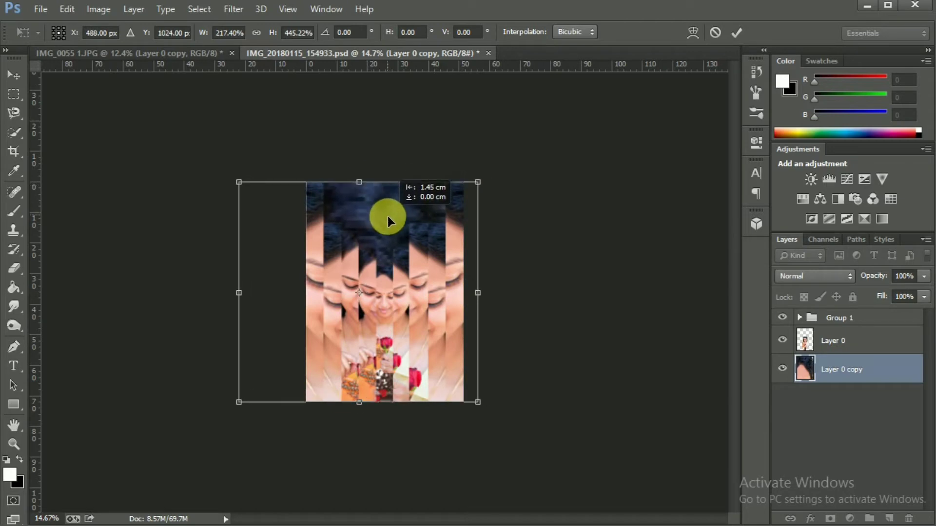
pyautogui.moveTo(478, 182); pyautogui.dragTo(481, 183)
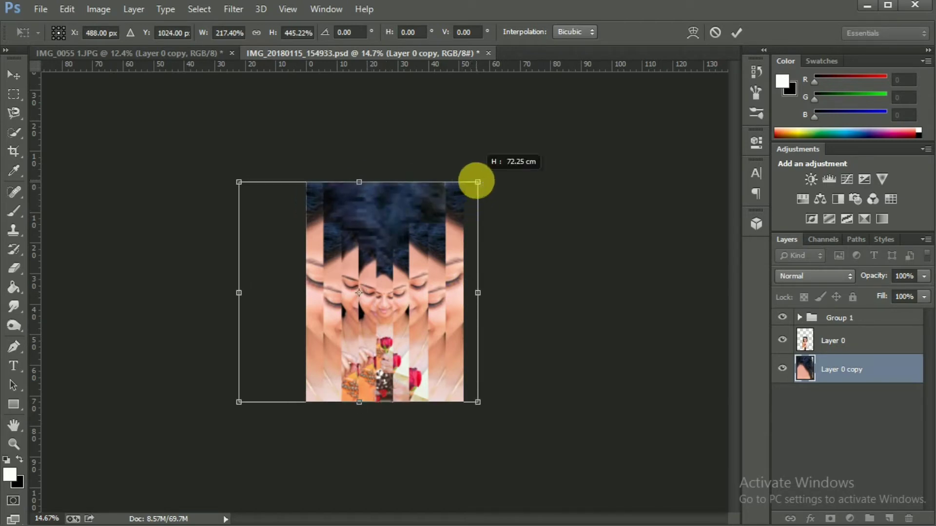
pyautogui.moveTo(361, 182); pyautogui.dragTo(360, 181)
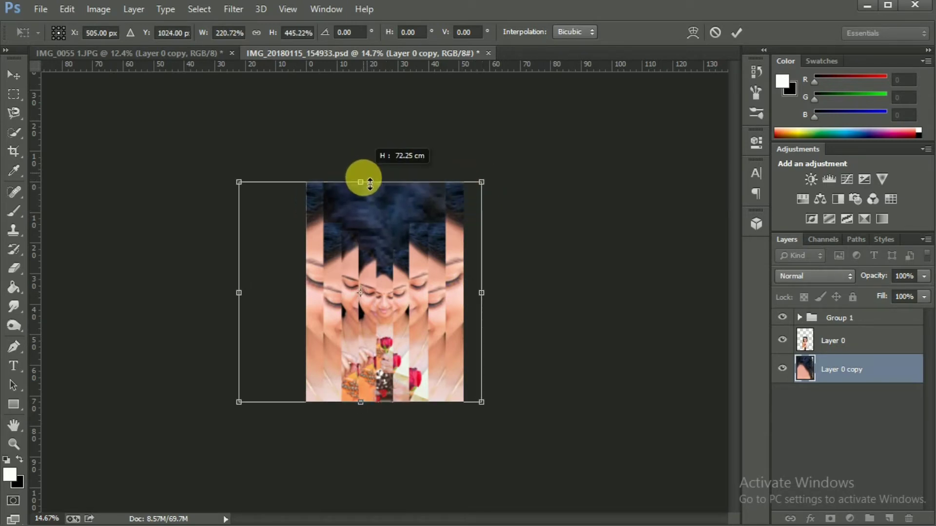
pyautogui.click(737, 33)
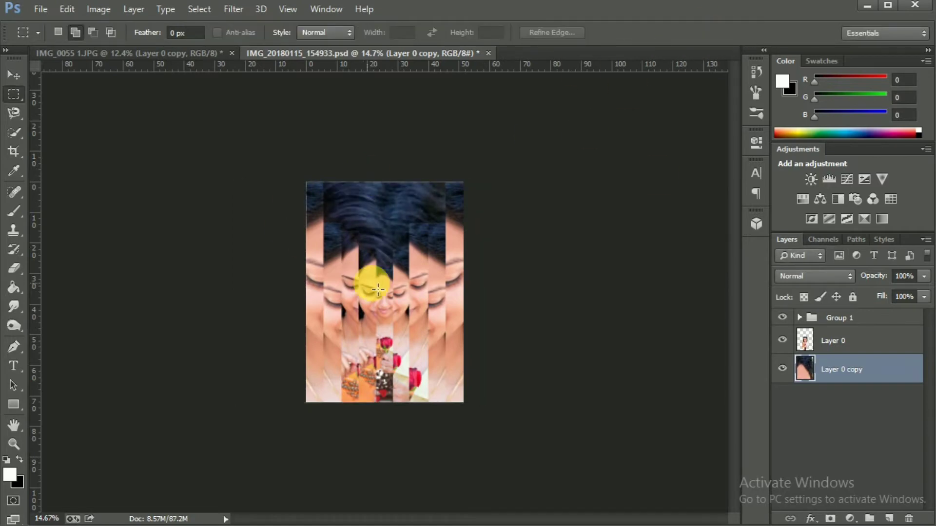
# - Crop the canvas tightly around the vertical strips
pyautogui.scroll(2, 382, 287)
pyautogui.click(14, 153)
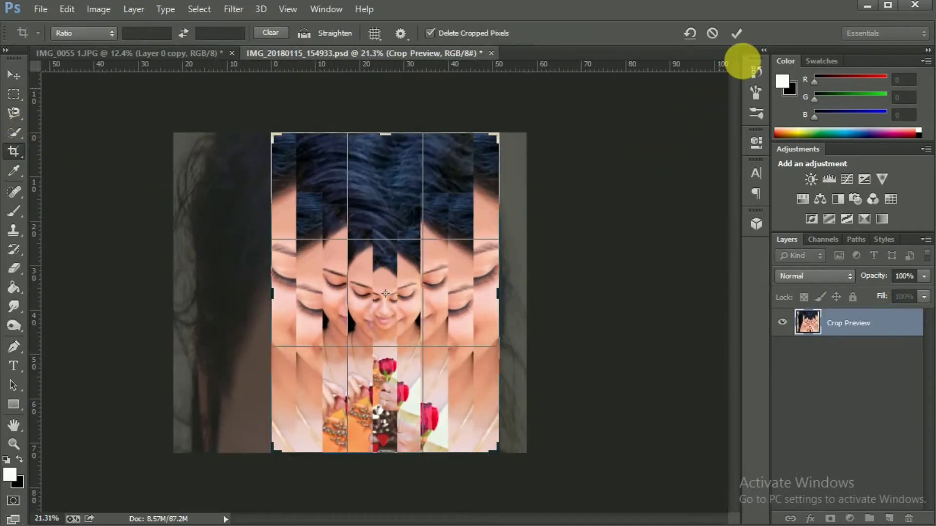
pyautogui.click(743, 33)
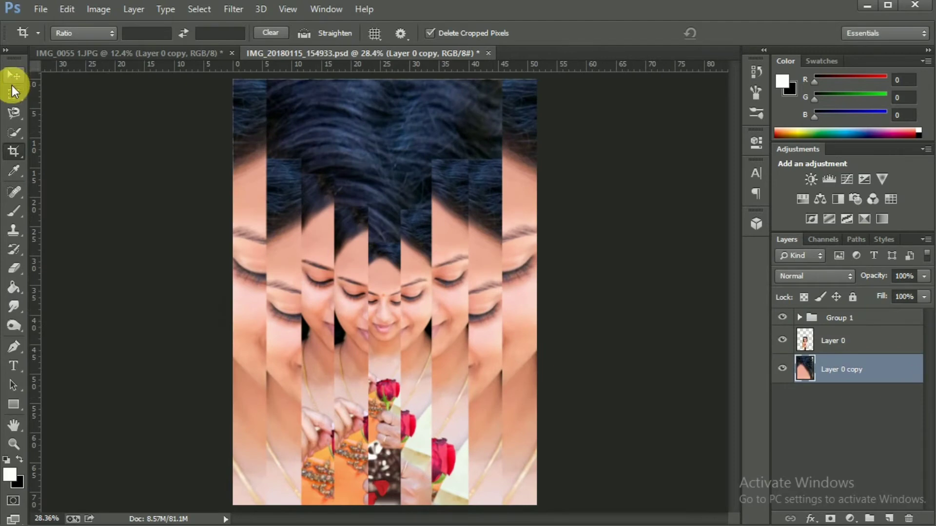
pyautogui.click(14, 76)
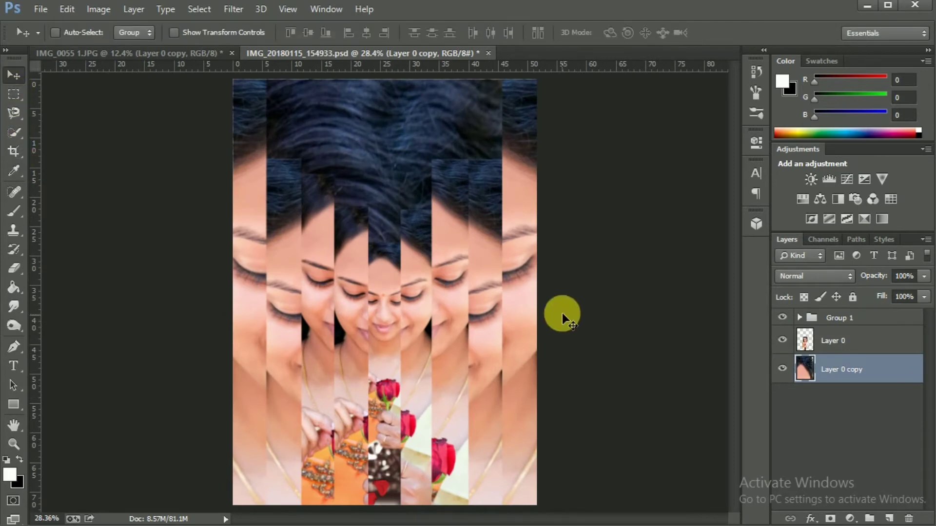
# - Move Layer 0 into Group 1 and expand the group to show its strip layers
pyautogui.click(807, 347)
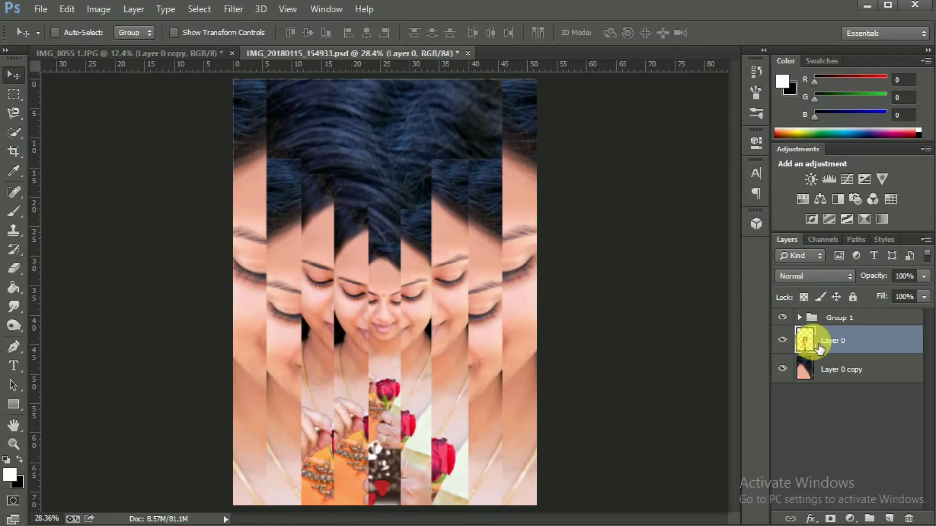
pyautogui.moveTo(824, 345); pyautogui.dragTo(828, 318)
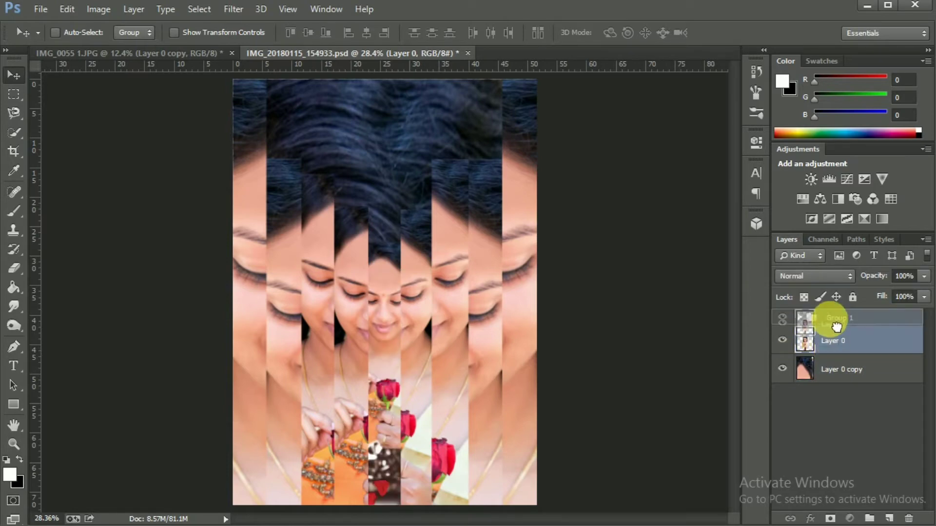
pyautogui.click(799, 318)
pyautogui.click(830, 346)
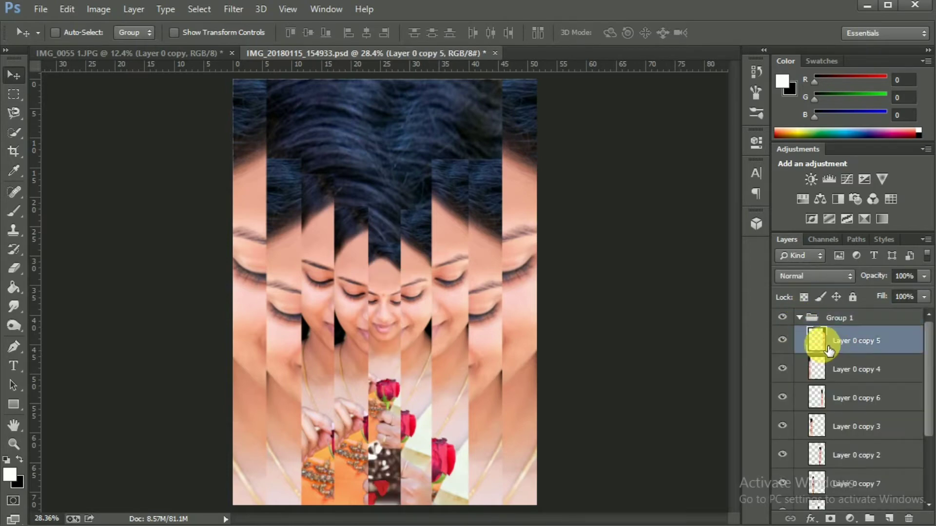
pyautogui.rightClick(829, 350)
pyautogui.click(828, 364)
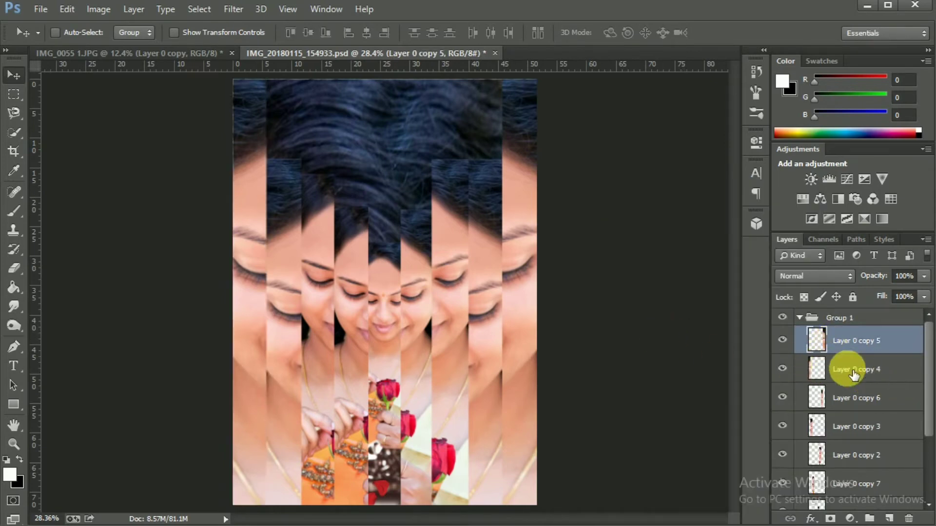
# - Merge Layer 0 copy 4 into copy 5 and copy 3 into copy 6
pyautogui.keyDown('shift'); pyautogui.click(837, 357); pyautogui.keyUp('shift')
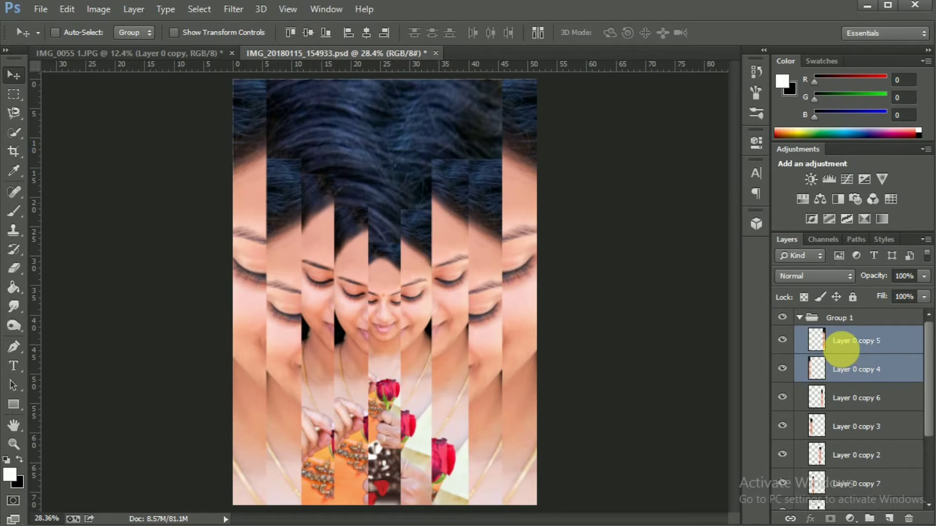
pyautogui.rightClick(842, 347)
pyautogui.click(601, 417)
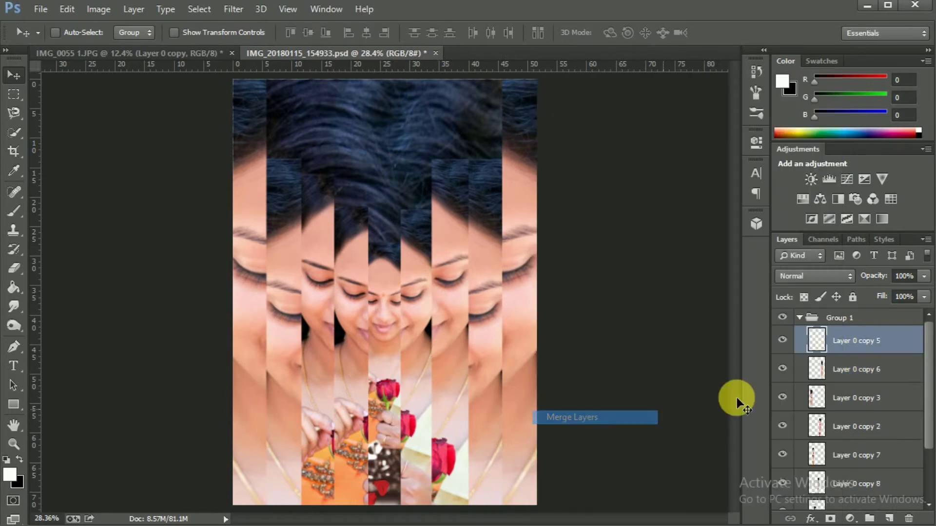
pyautogui.click(838, 378)
pyautogui.rightClick(838, 376)
pyautogui.click(607, 418)
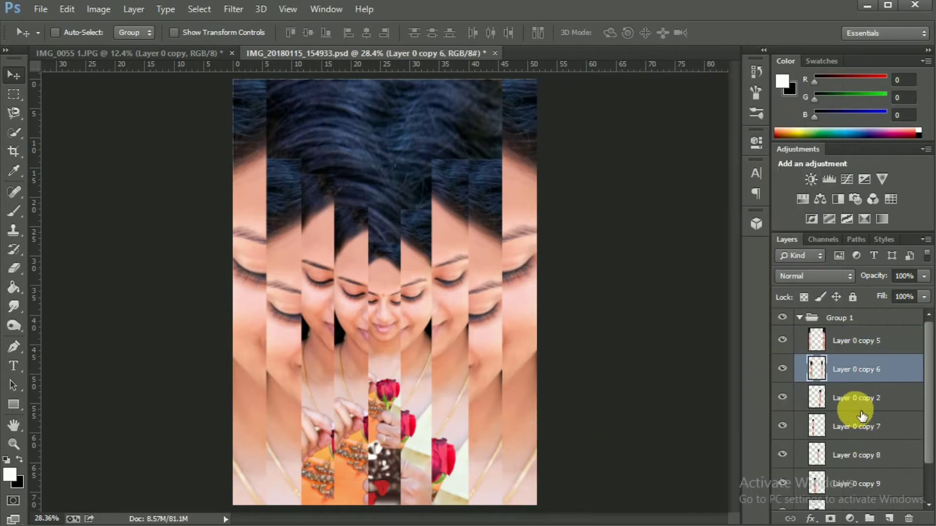
# - Merge Layer 0 copy 7 into copy 2, then select copies 8 and 9
pyautogui.click(848, 398)
pyautogui.keyDown('shift'); pyautogui.click(847, 425); pyautogui.keyUp('shift')
pyautogui.rightClick(842, 430)
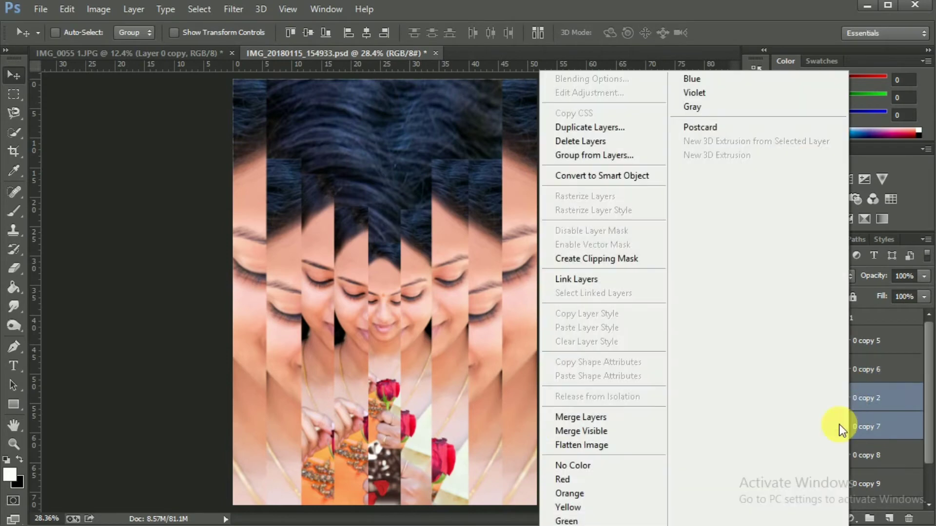
pyautogui.click(571, 416)
pyautogui.click(841, 414)
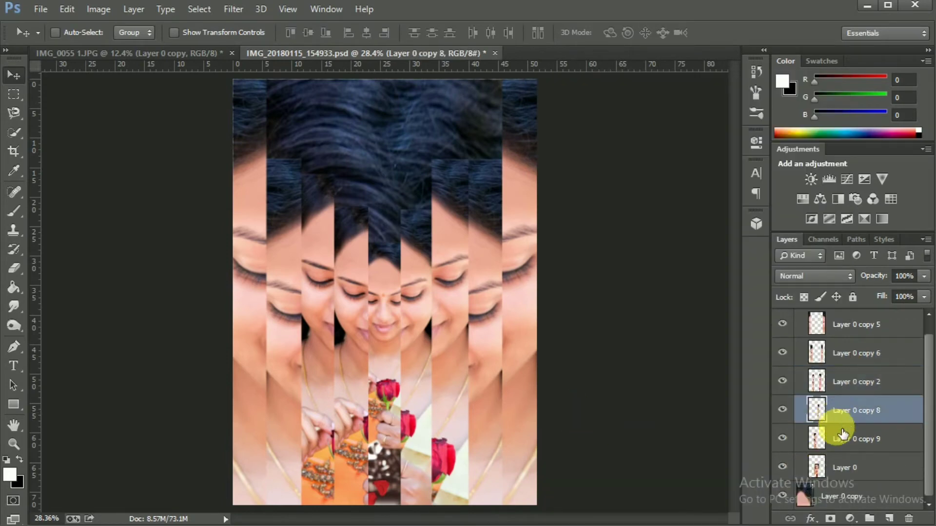
pyautogui.keyDown('shift'); pyautogui.click(843, 436); pyautogui.keyUp('shift')
pyautogui.click(796, 331)
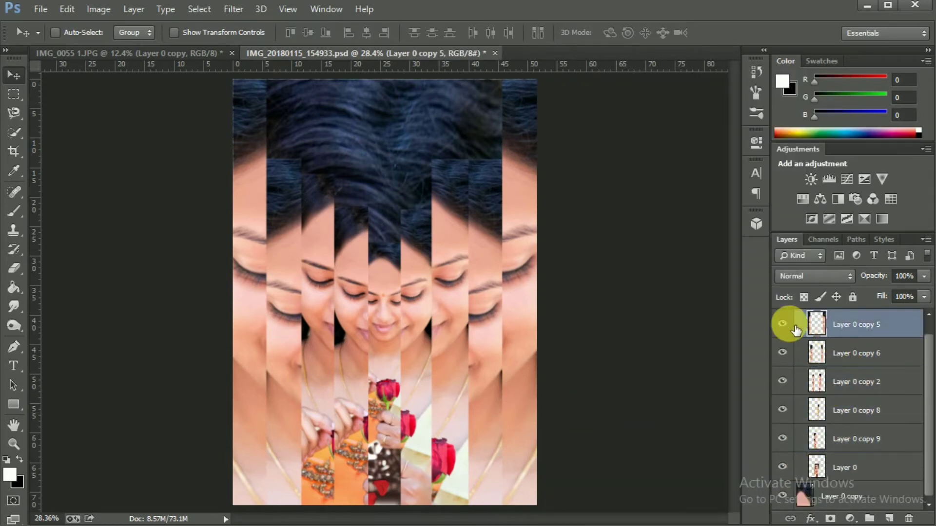
# - Give Layer 0 copy 5 a black Inner Glow with 30% opacity, 30% choke and 2 px size
pyautogui.rightClick(816, 324)
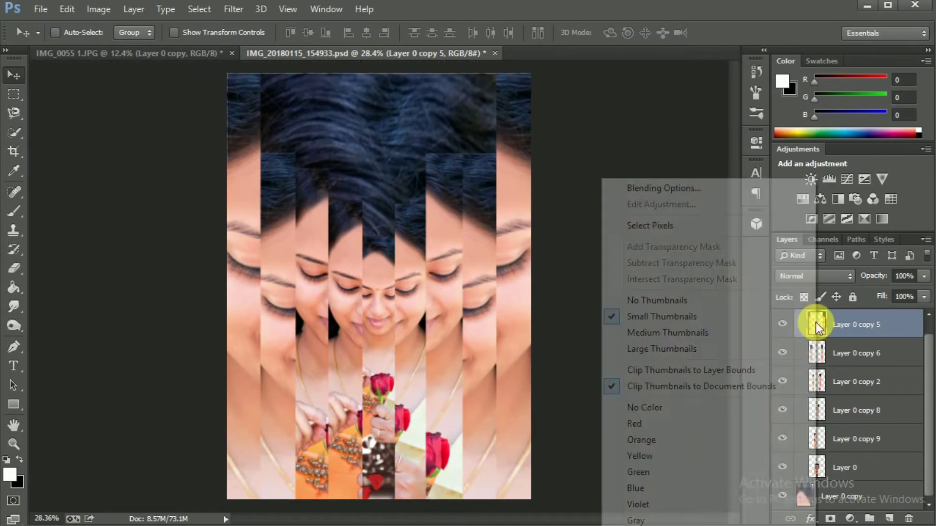
pyautogui.click(685, 188)
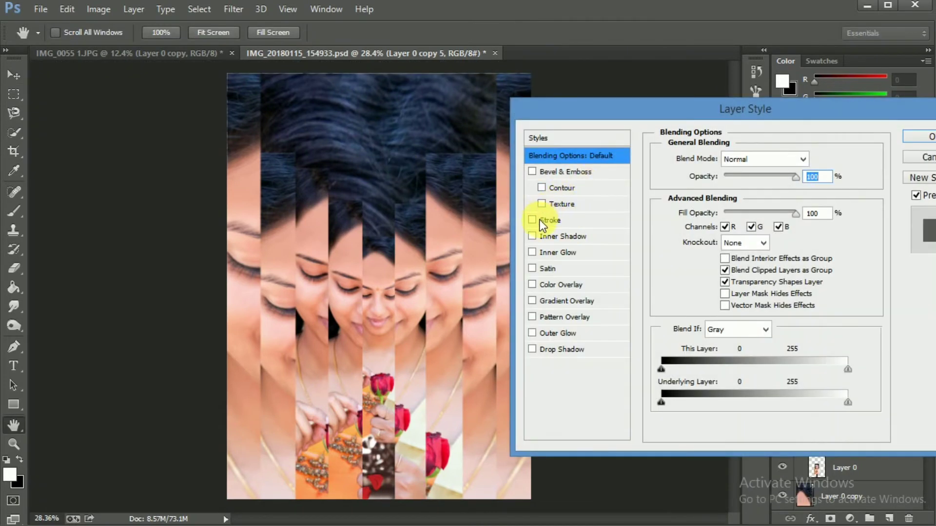
pyautogui.click(542, 252)
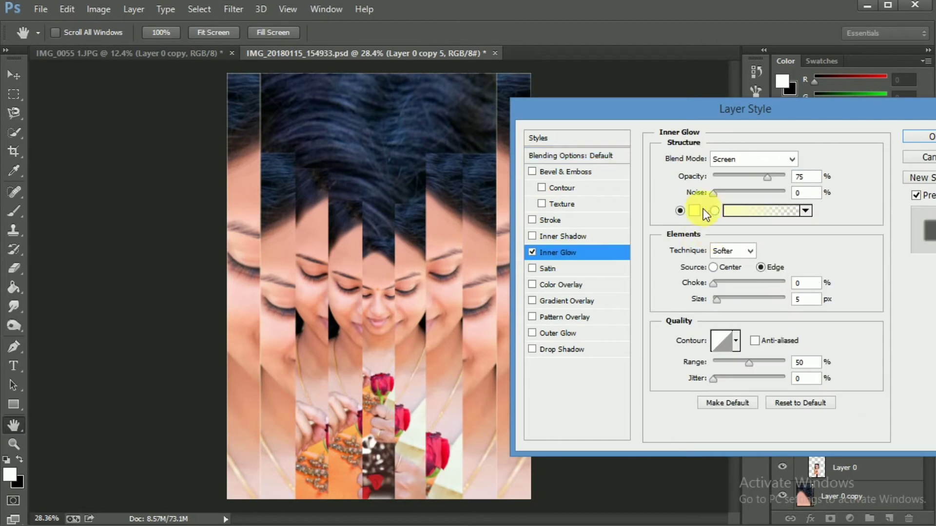
pyautogui.click(694, 211)
pyautogui.click(582, 413)
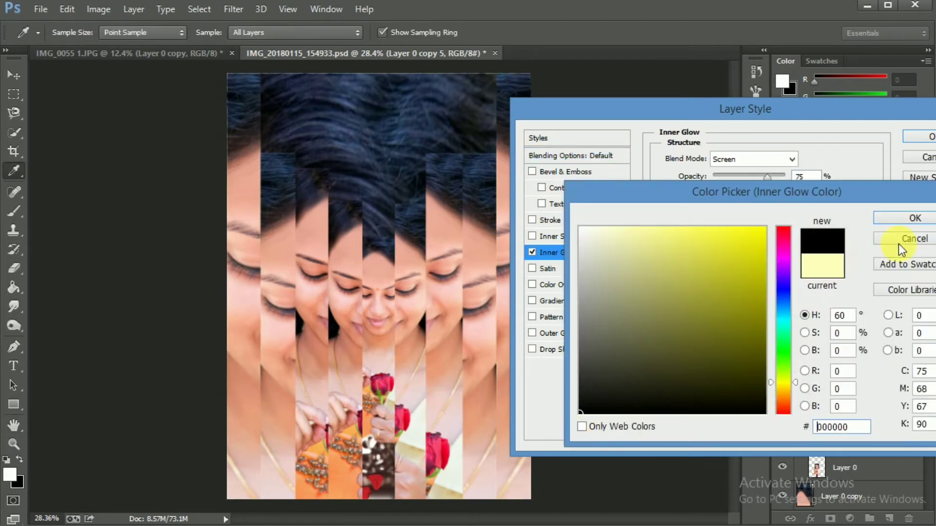
pyautogui.click(907, 221)
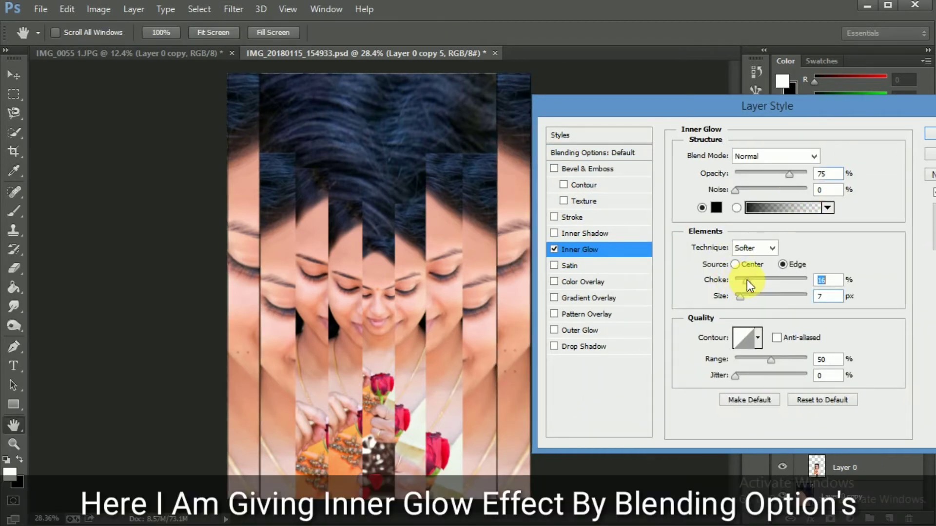
pyautogui.moveTo(740, 283)
pyautogui.mouseDown()
pyautogui.moveTo(755, 286)
pyautogui.moveTo(737, 300)
pyautogui.mouseUp()
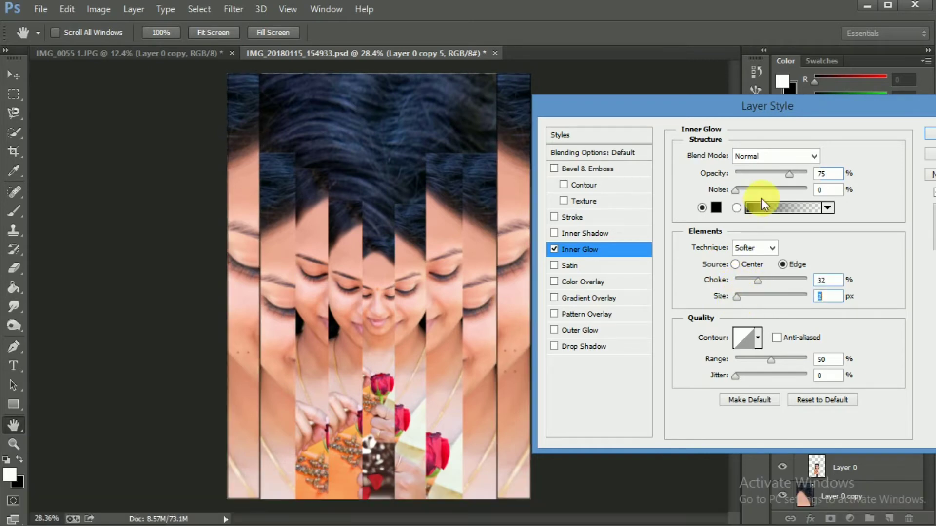
pyautogui.moveTo(790, 175); pyautogui.dragTo(754, 178)
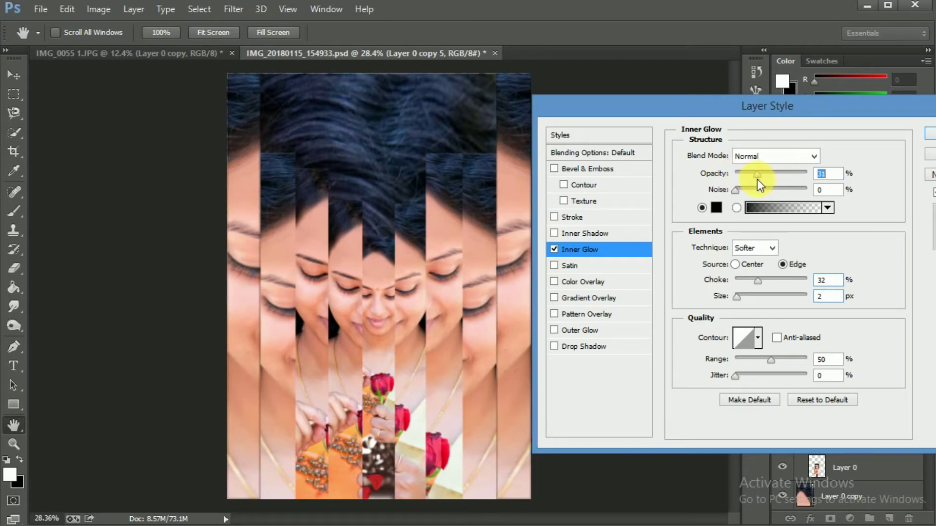
pyautogui.moveTo(757, 180); pyautogui.dragTo(755, 179)
pyautogui.moveTo(753, 280); pyautogui.dragTo(757, 282)
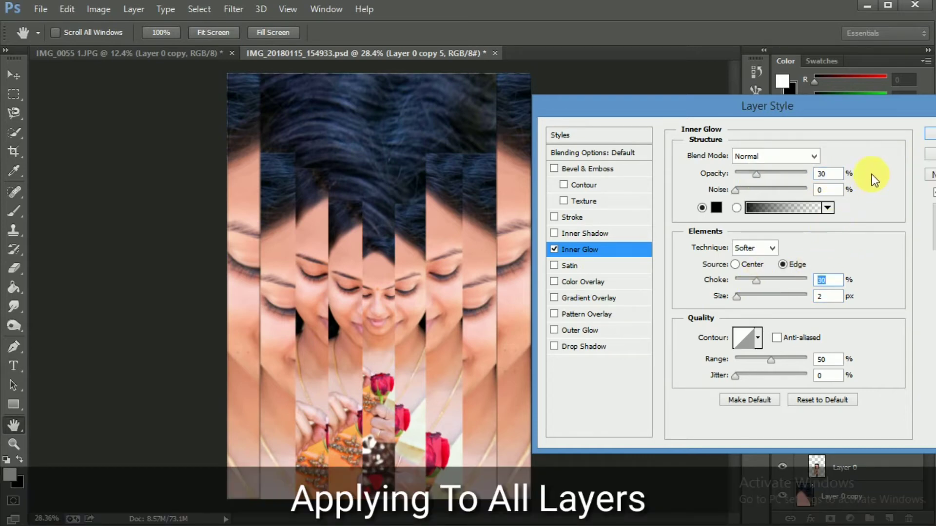
pyautogui.click(929, 132)
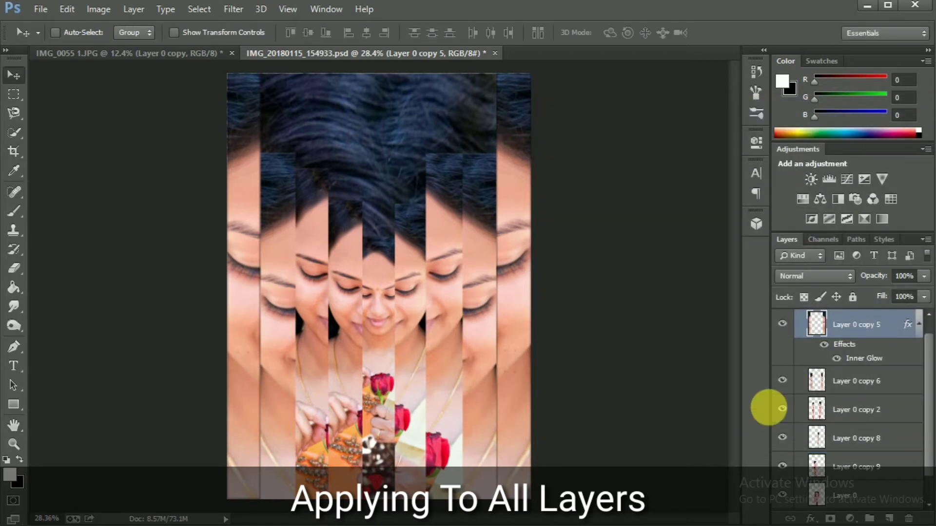
pyautogui.click(850, 385)
# - Add a black Inner Glow with choke 30 to Layer 0 copy 6
pyautogui.rightClick(815, 381)
pyautogui.click(747, 276)
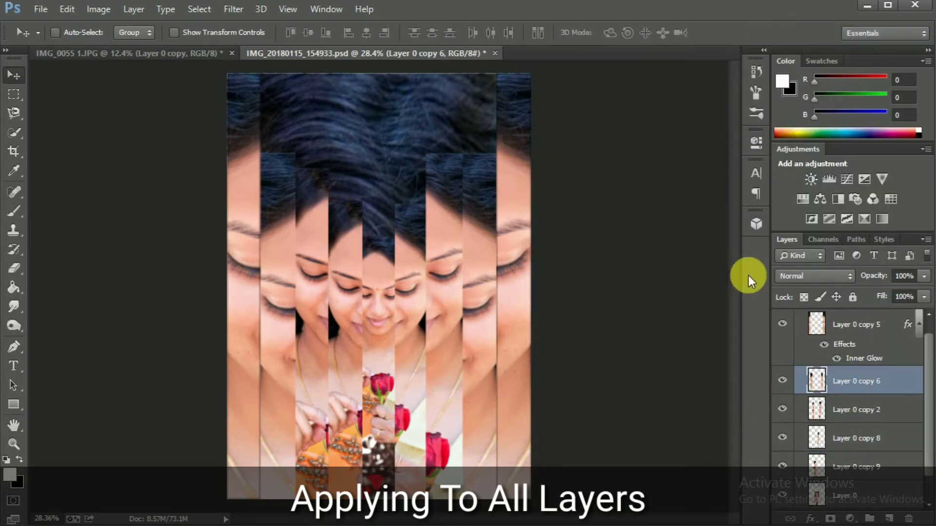
pyautogui.click(569, 251)
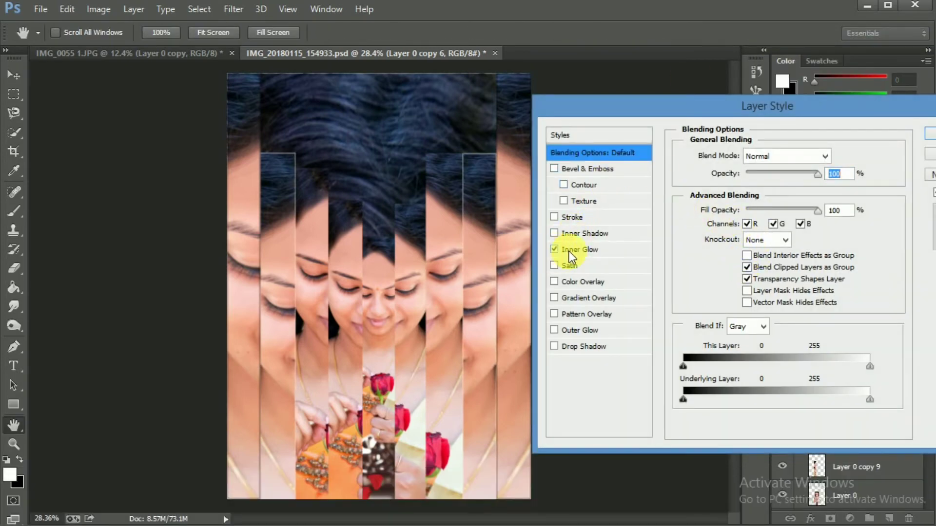
pyautogui.click(716, 208)
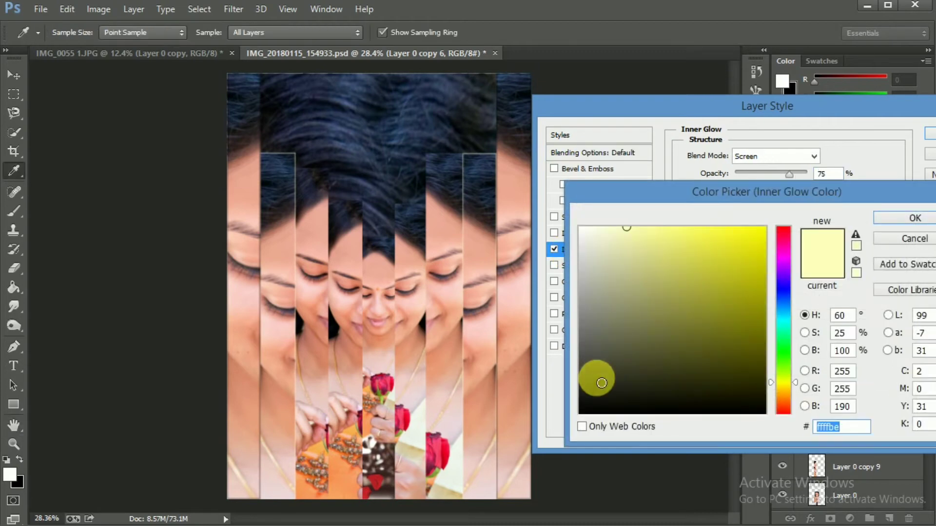
pyautogui.moveTo(595, 376); pyautogui.dragTo(580, 413)
pyautogui.click(901, 218)
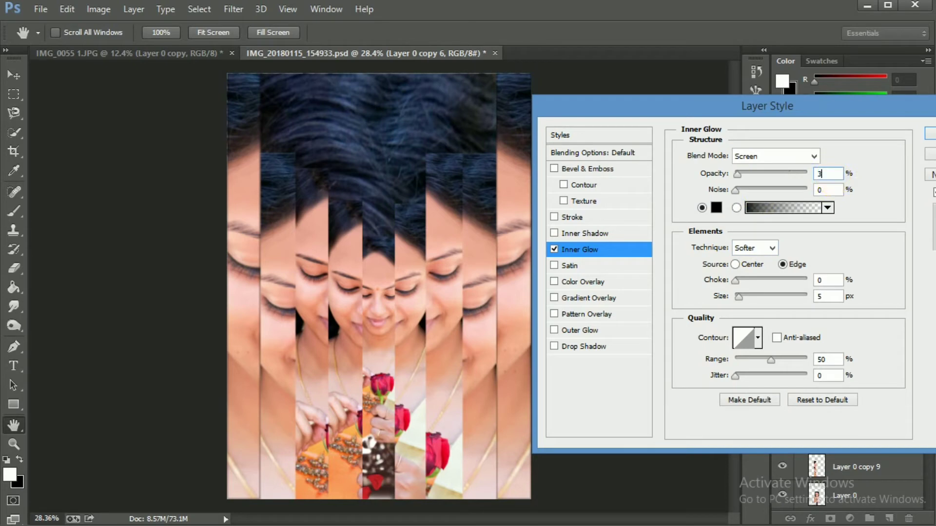
pyautogui.write('30')
pyautogui.press('Tab')
pyautogui.click(930, 133)
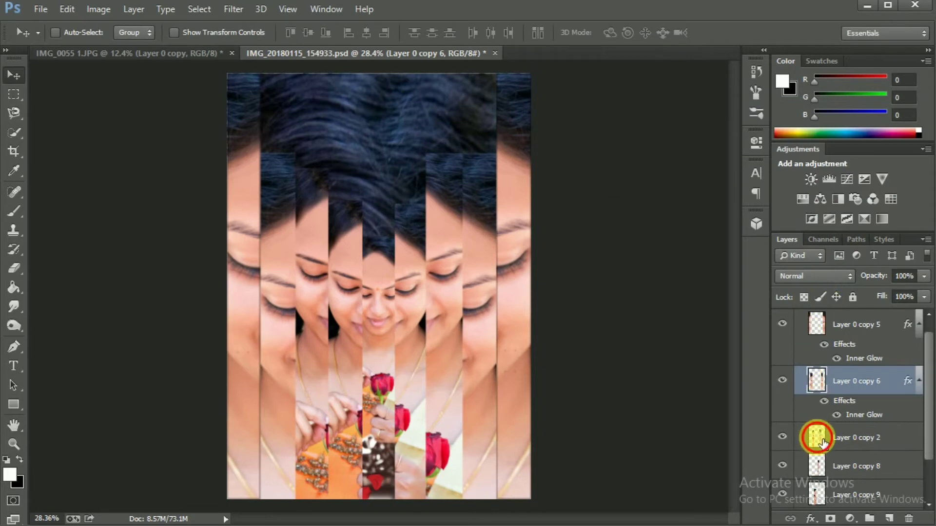
# - Add a black Inner Glow to Layer 0 copy 2, editing its opacity value
pyautogui.click(823, 442)
pyautogui.rightClick(817, 439)
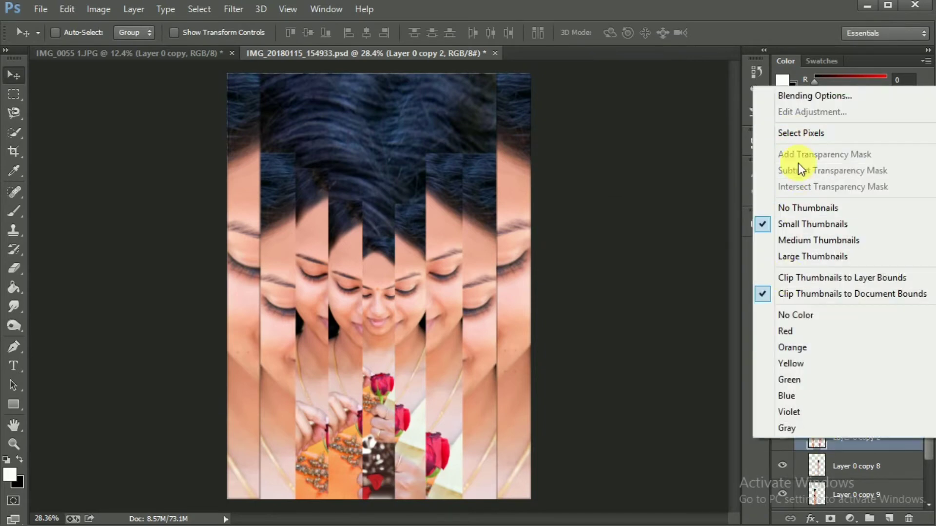
pyautogui.click(798, 94)
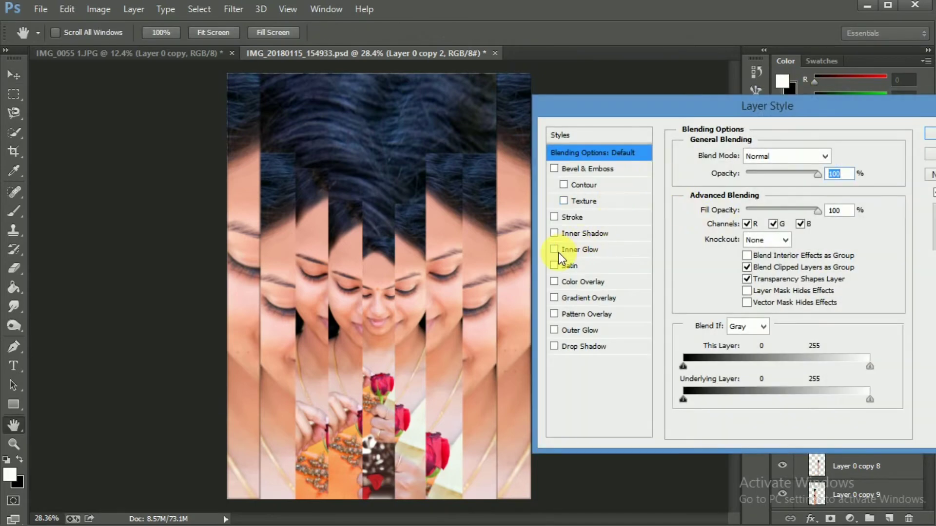
pyautogui.click(562, 249)
pyautogui.click(715, 203)
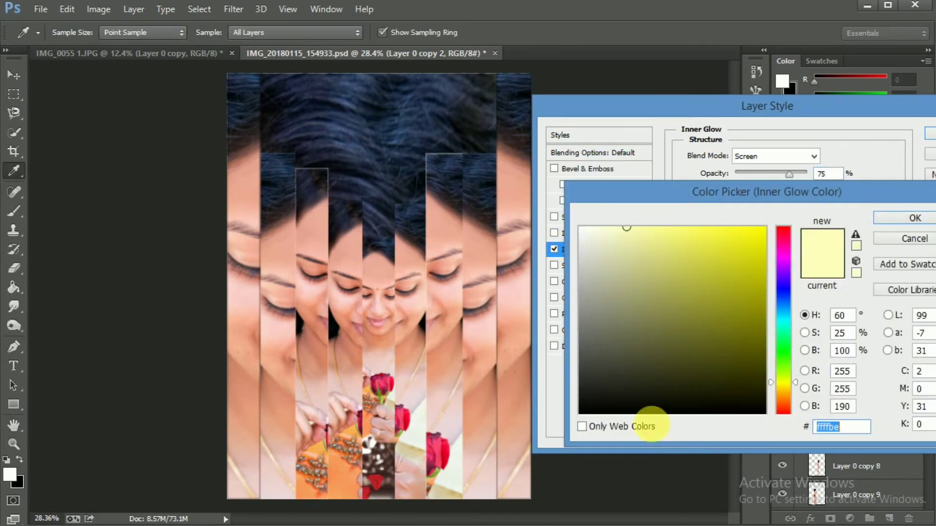
pyautogui.click(582, 413)
pyautogui.click(911, 217)
pyautogui.doubleClick(823, 173)
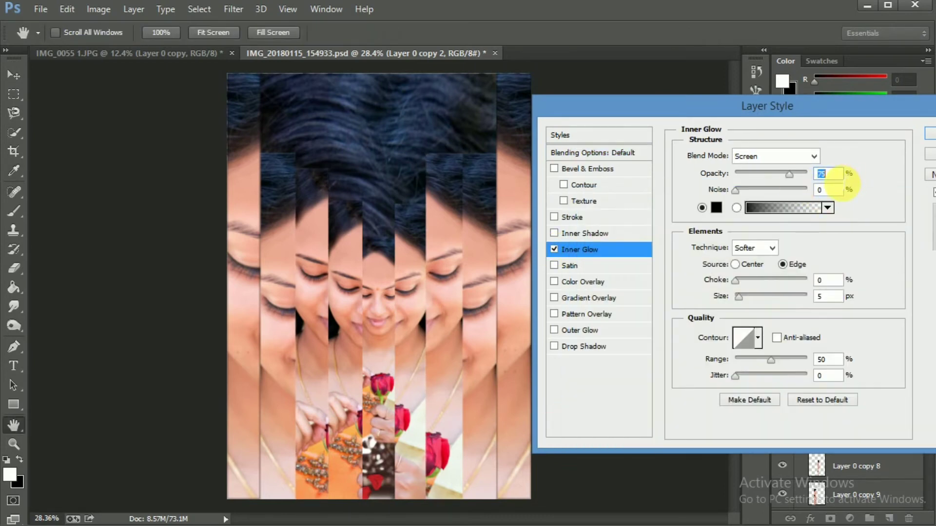
pyautogui.write('20')
pyautogui.doubleClick(827, 174)
pyautogui.write('3')
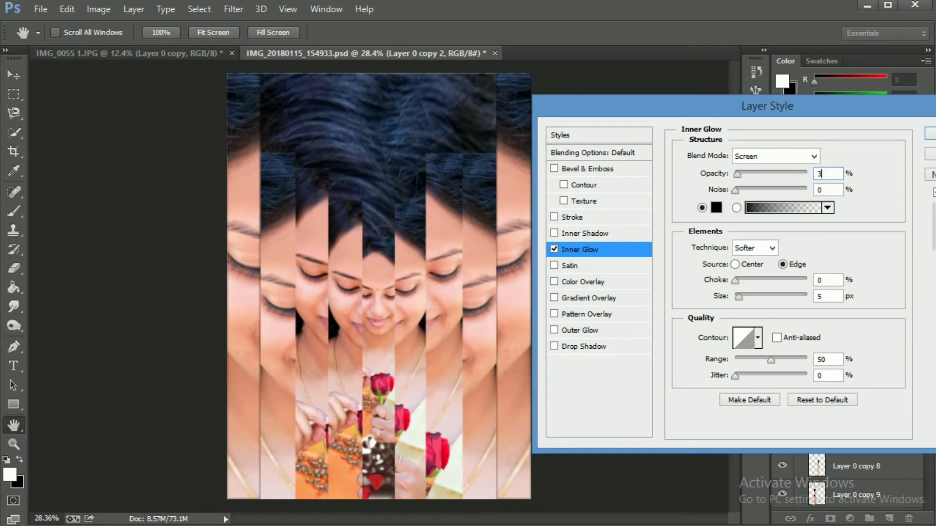
pyautogui.write('3')
pyautogui.write('2')
pyautogui.click(930, 141)
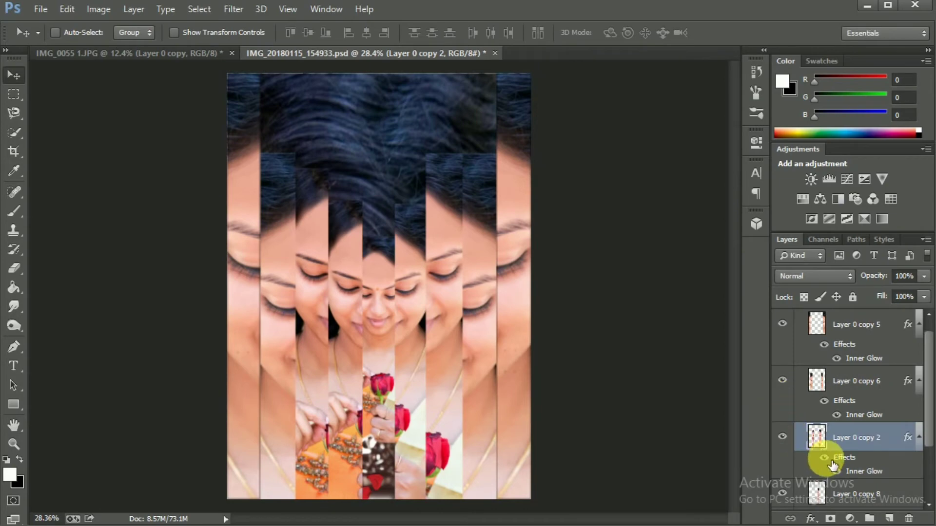
# - Try moving Layer 0 copy 2 above copy 6, then undo to keep the strip order
pyautogui.moveTo(833, 465); pyautogui.dragTo(859, 376)
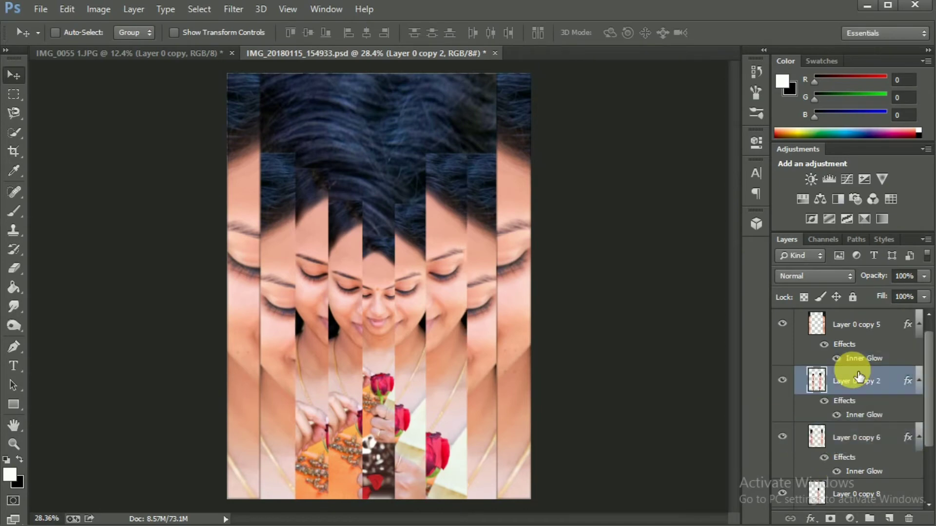
pyautogui.hotkey('ctrl', 'z')
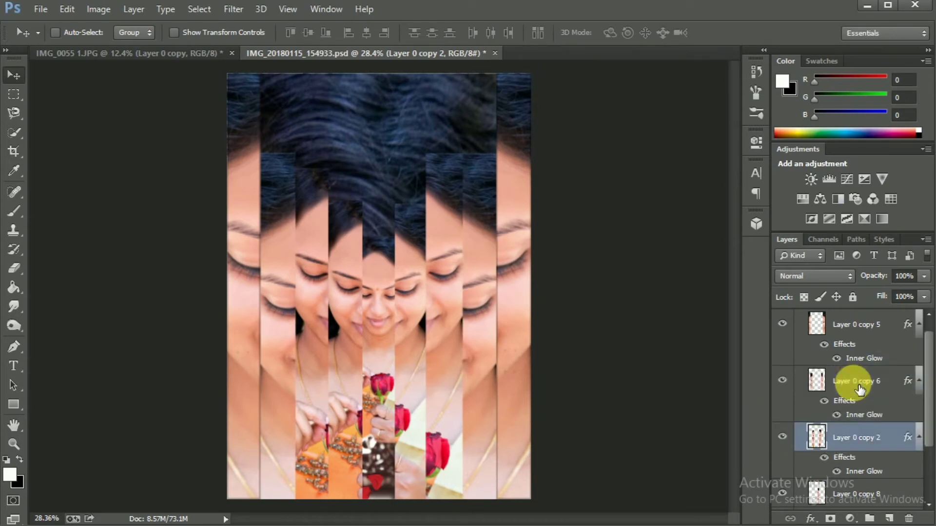
pyautogui.hotkey('ctrl', 'z')
pyautogui.hotkey('ctrl', 'z')
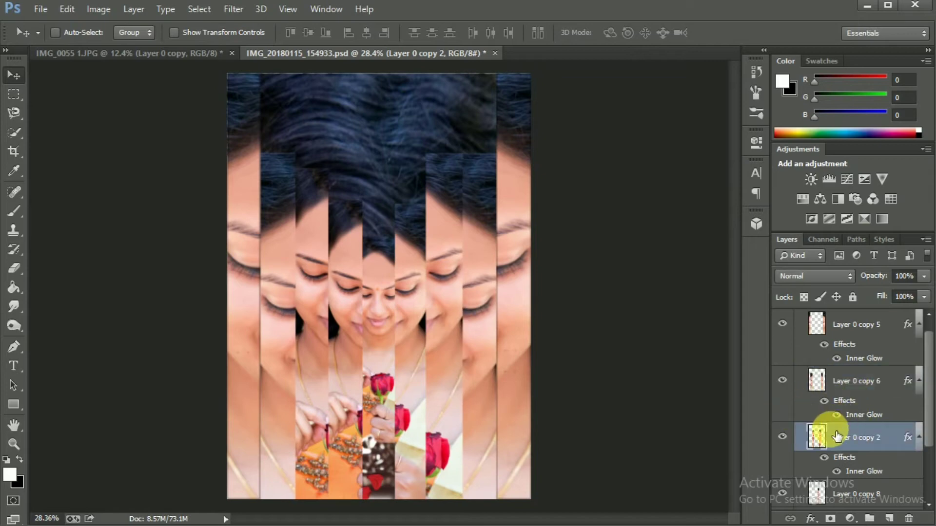
pyautogui.scroll(-2, 837, 436)
# - Give Layer 0 copy 8 a black Inner Glow at 30% opacity and 30% choke
pyautogui.click(836, 412)
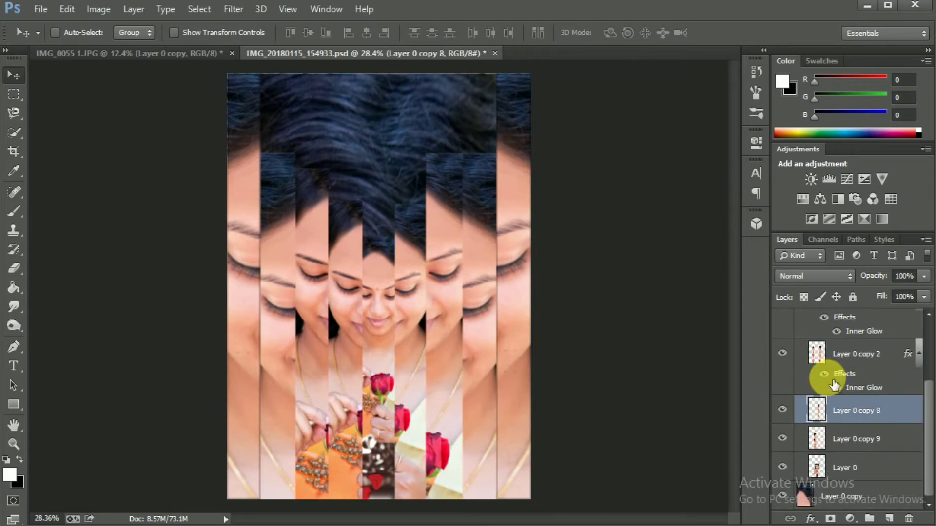
pyautogui.rightClick(818, 412)
pyautogui.click(795, 69)
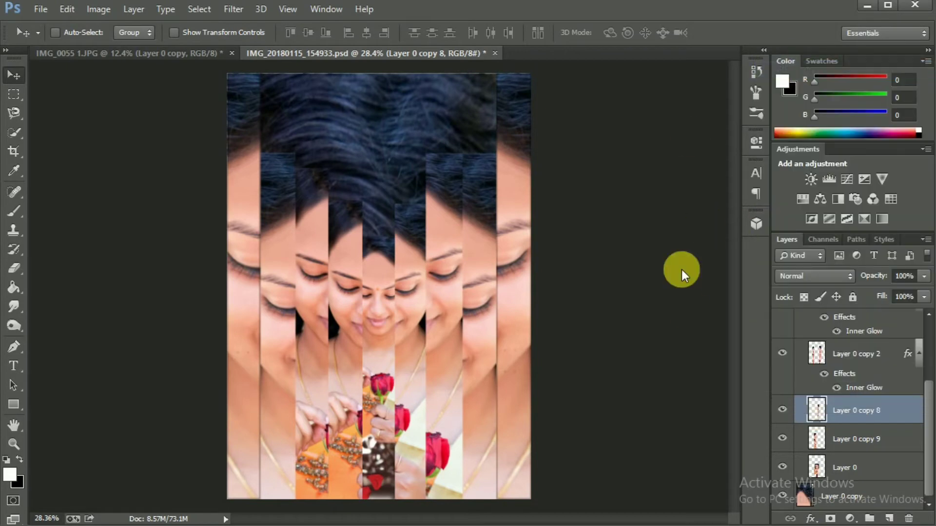
pyautogui.click(554, 250)
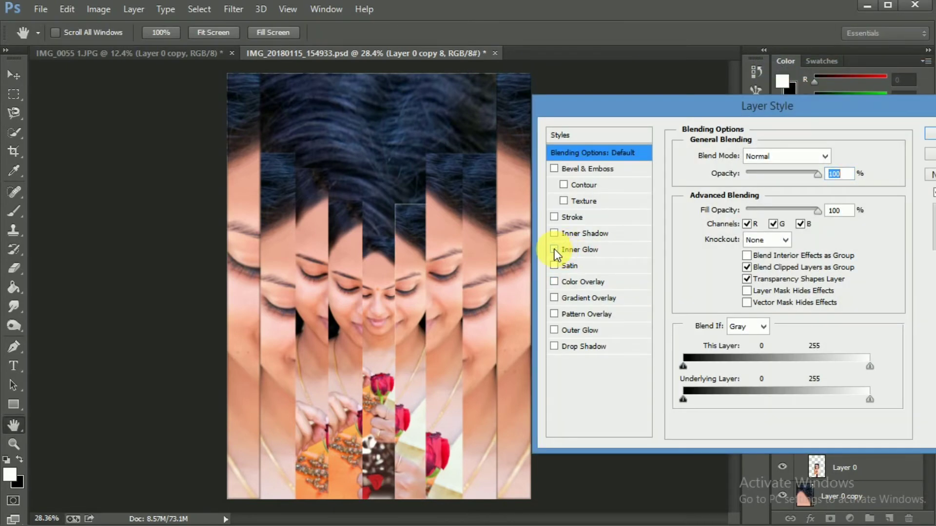
pyautogui.click(589, 250)
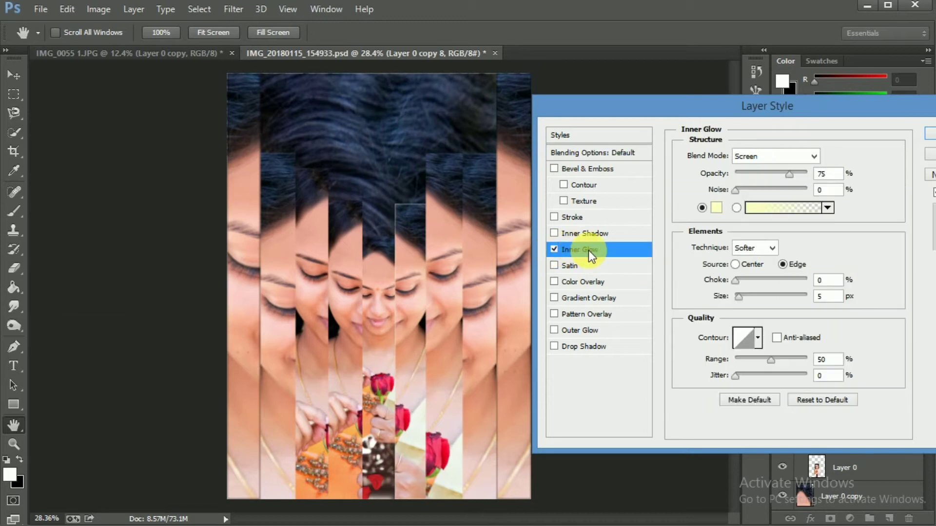
pyautogui.click(717, 208)
pyautogui.moveTo(658, 418); pyautogui.dragTo(556, 428)
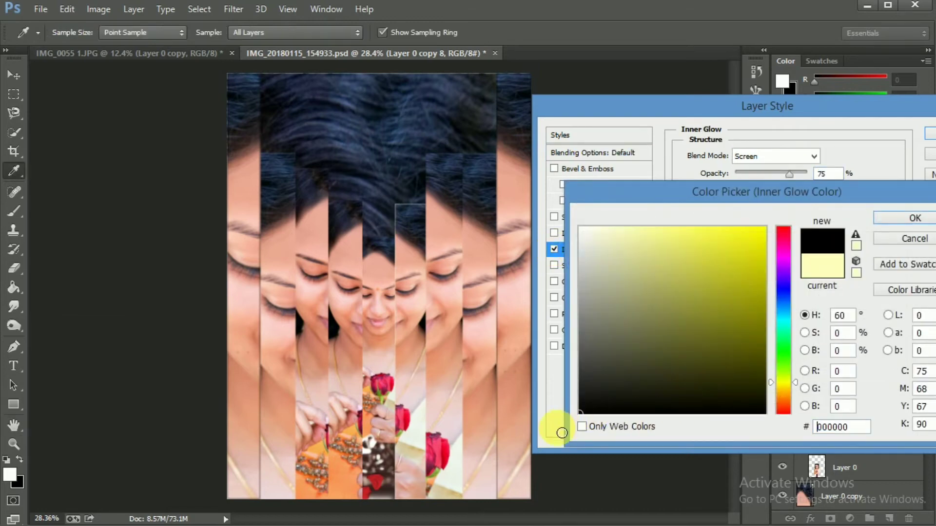
pyautogui.click(911, 215)
pyautogui.write('30')
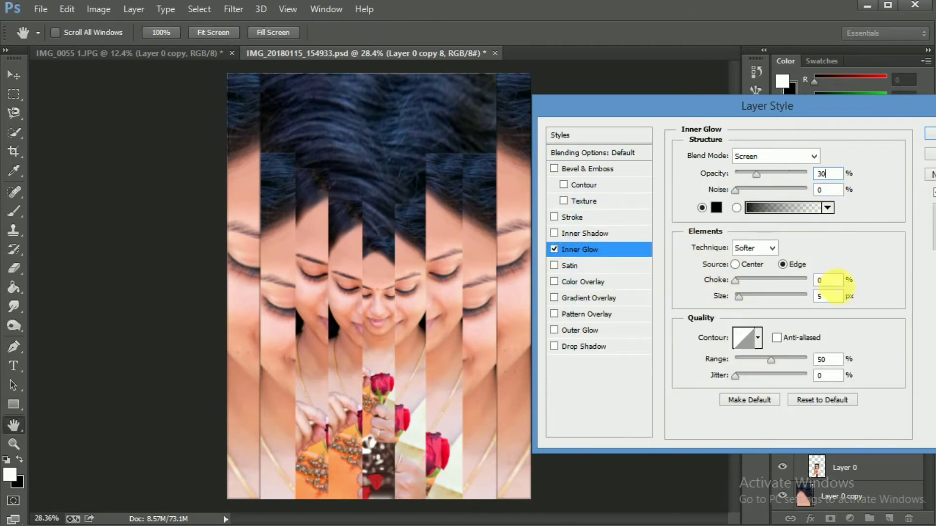
pyautogui.doubleClick(831, 281)
pyautogui.write('3')
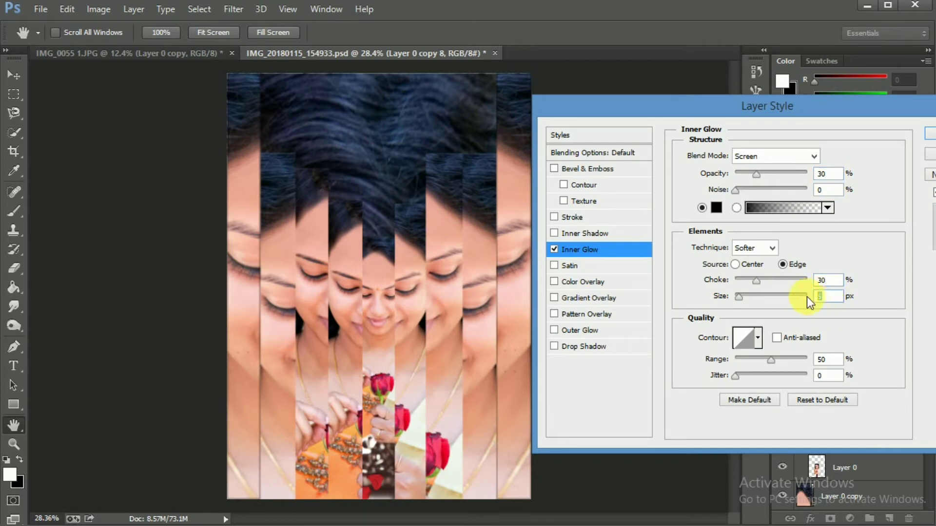
pyautogui.write('3')
pyautogui.write('4')
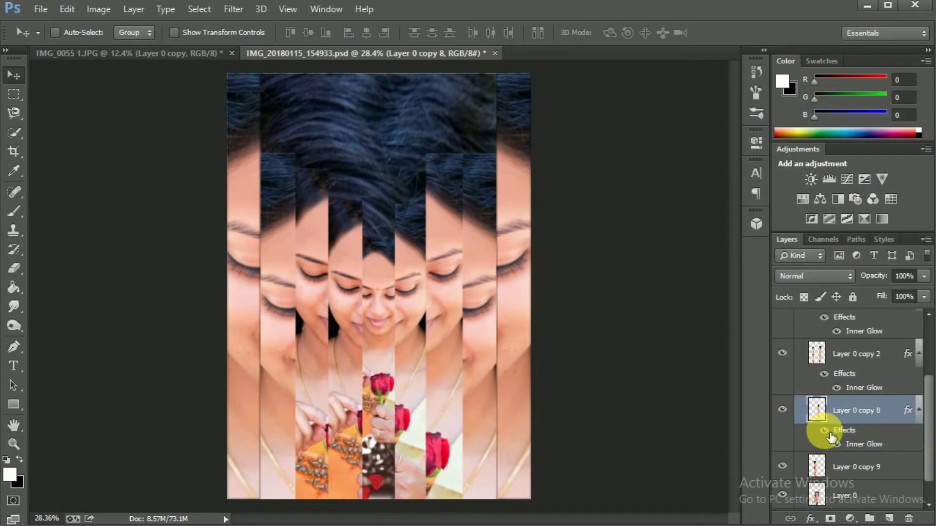
# - Give Layer 0 copy 9 a black Inner Glow with 30% opacity, 30% choke and 2 px size
pyautogui.scroll(-1, 839, 437)
pyautogui.click(836, 439)
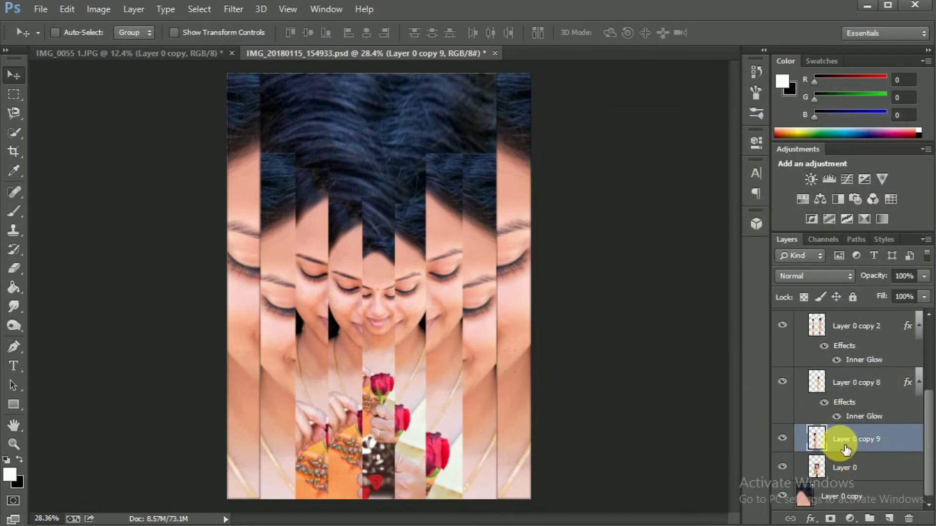
pyautogui.rightClick(810, 441)
pyautogui.click(803, 101)
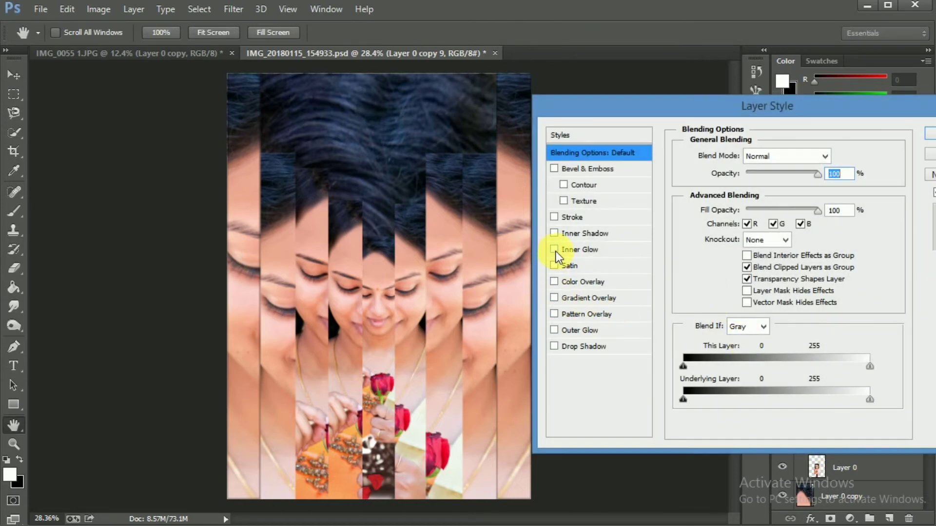
pyautogui.click(578, 249)
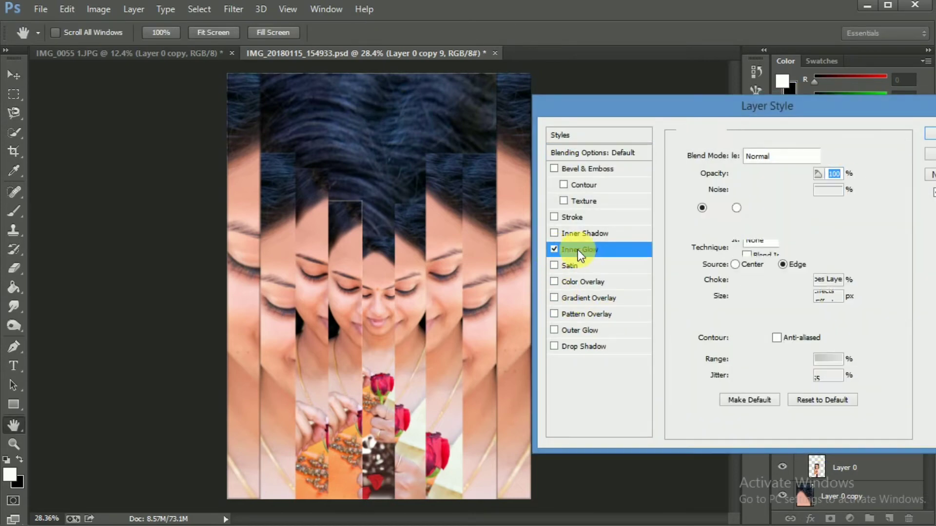
pyautogui.click(717, 208)
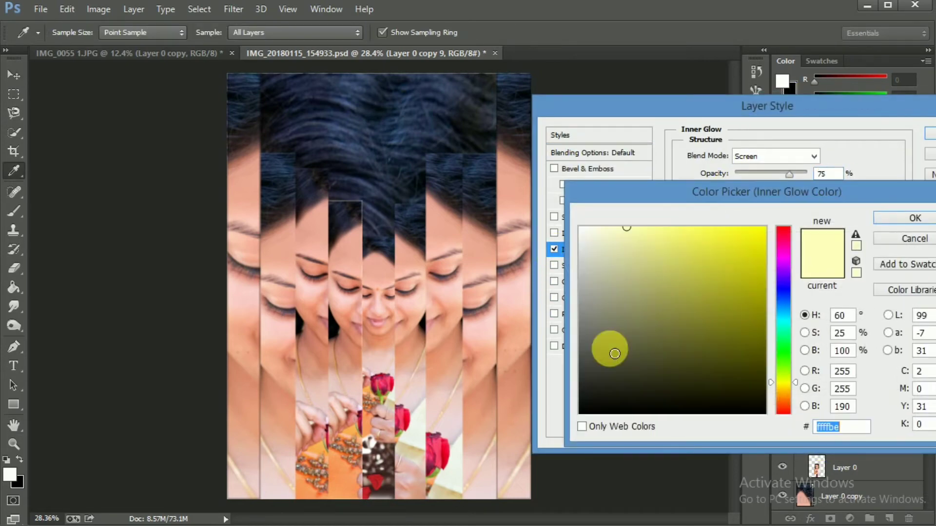
pyautogui.moveTo(609, 348); pyautogui.dragTo(576, 425)
pyautogui.click(899, 219)
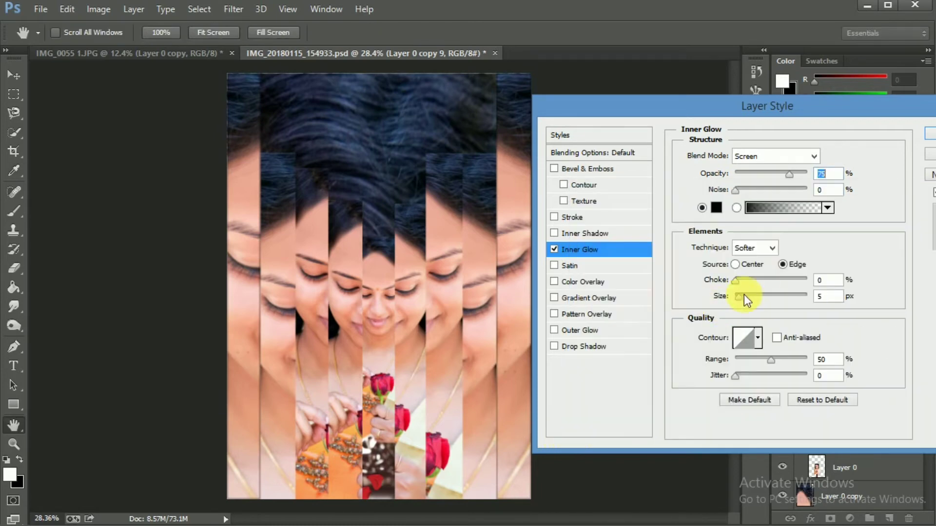
pyautogui.write('3')
pyautogui.write('0')
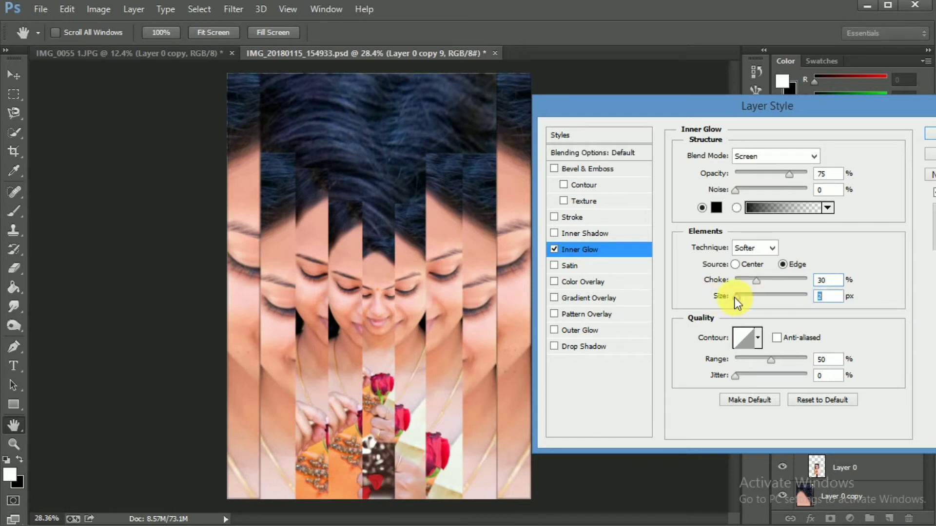
pyautogui.doubleClick(828, 173)
pyautogui.write('30')
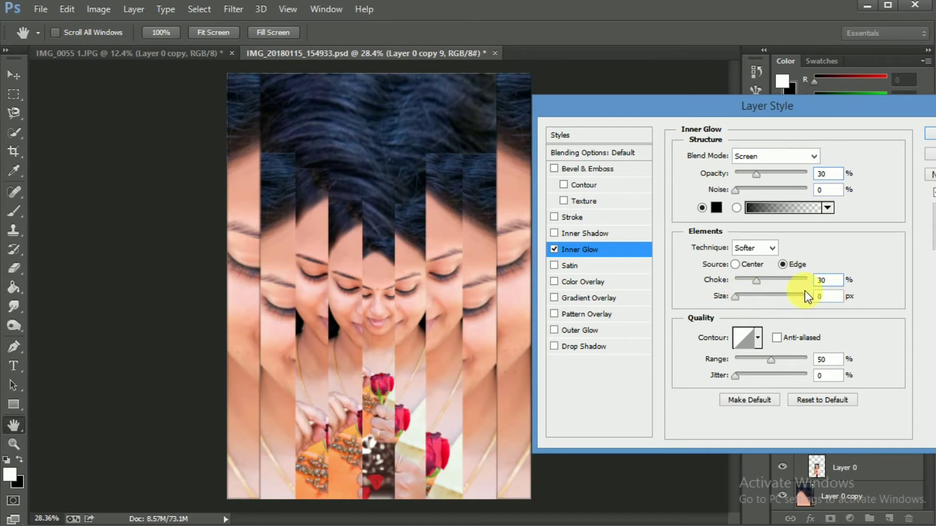
pyautogui.doubleClick(821, 297)
pyautogui.write('2')
pyautogui.click(928, 141)
# - Switch the strip's Inner Glow blend mode to Normal, keeping the layer blend mode Normal
pyautogui.doubleClick(841, 461)
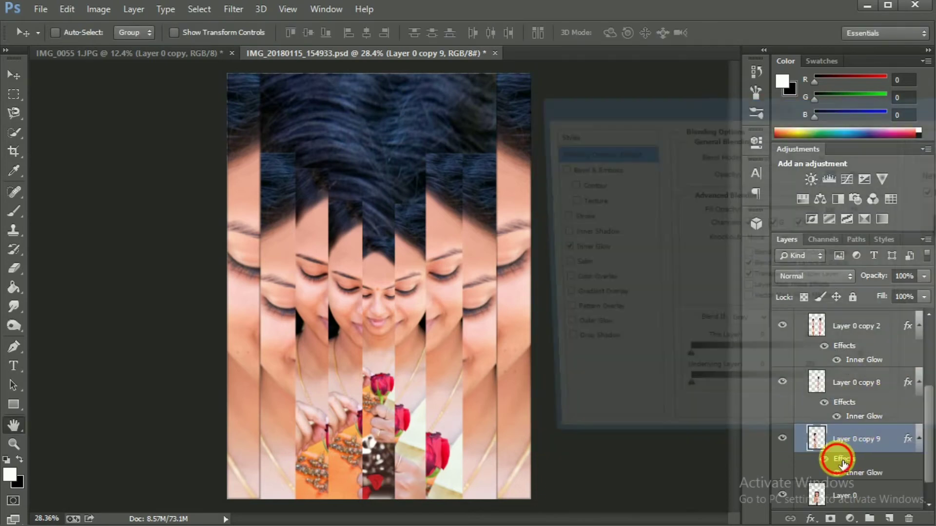
pyautogui.click(824, 157)
pyautogui.click(799, 170)
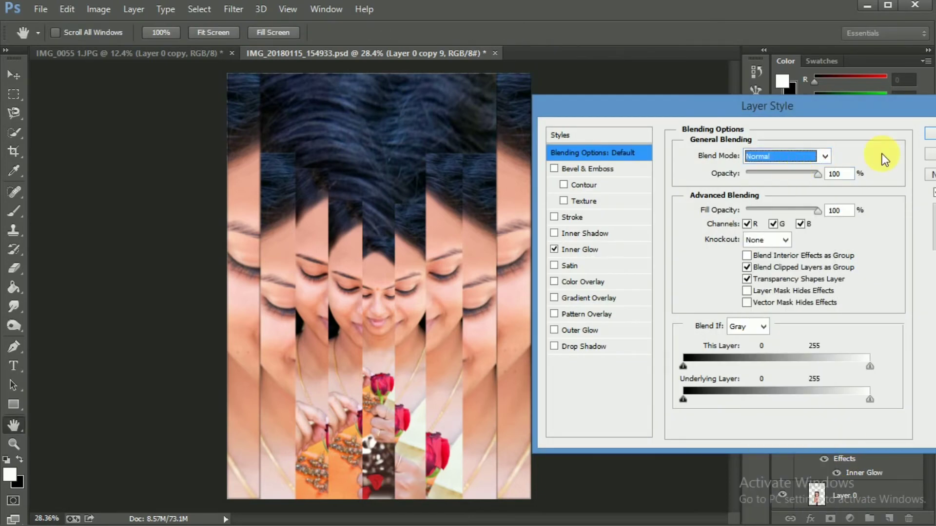
pyautogui.click(584, 250)
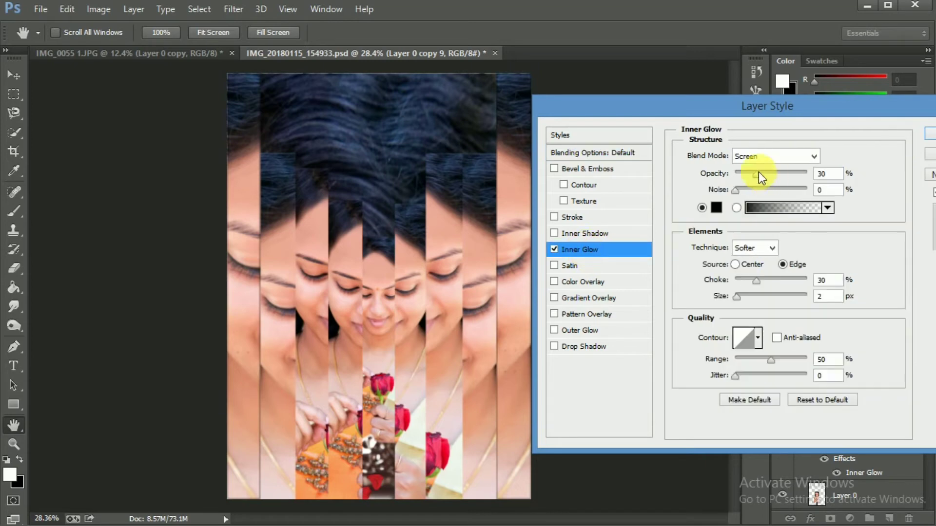
pyautogui.click(763, 157)
pyautogui.click(759, 174)
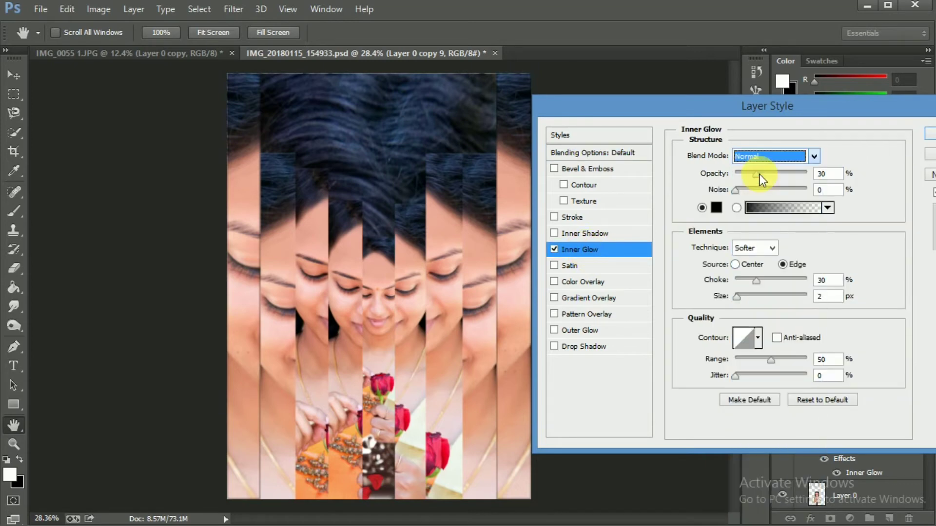
pyautogui.click(928, 135)
pyautogui.scroll(2, 838, 425)
pyautogui.click(851, 445)
# - Collapse Group 1 and raise the Layer 0 copy background photo to 100% opacity
pyautogui.scroll(2, 838, 446)
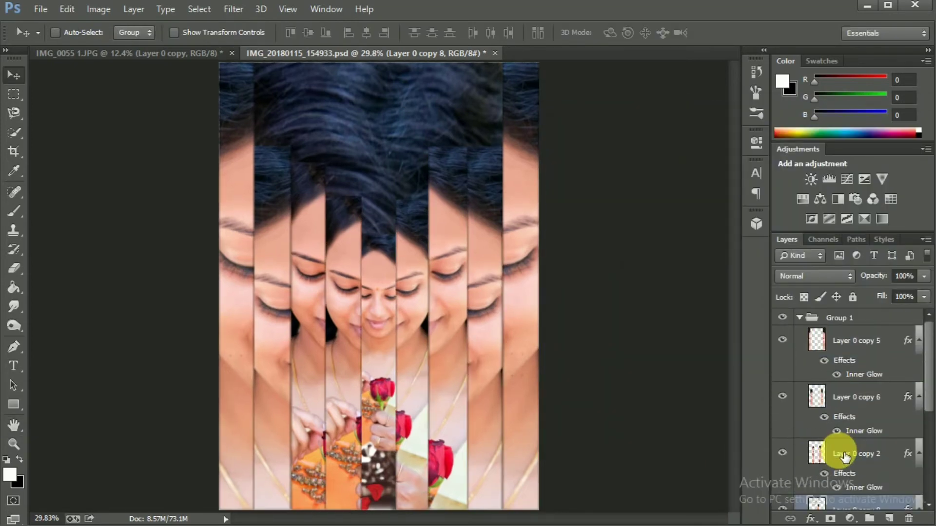
pyautogui.click(799, 317)
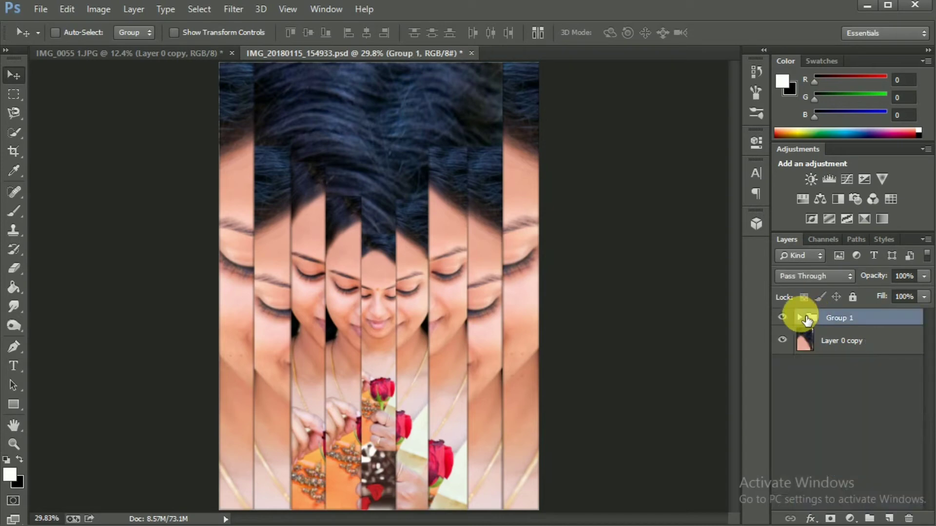
pyautogui.click(858, 342)
pyautogui.moveTo(880, 279); pyautogui.dragTo(898, 271)
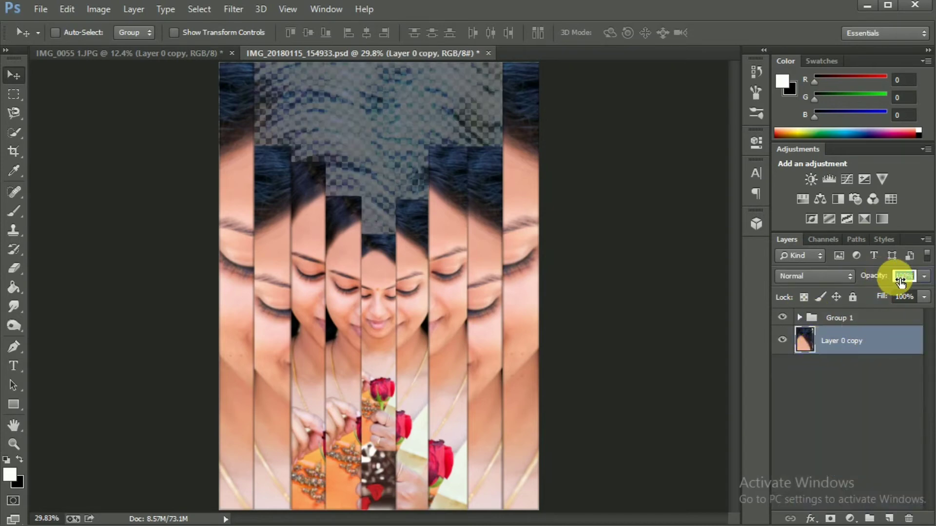
# - Merge Group 1, merge all visible layers, and duplicate the merged layer
pyautogui.click(831, 323)
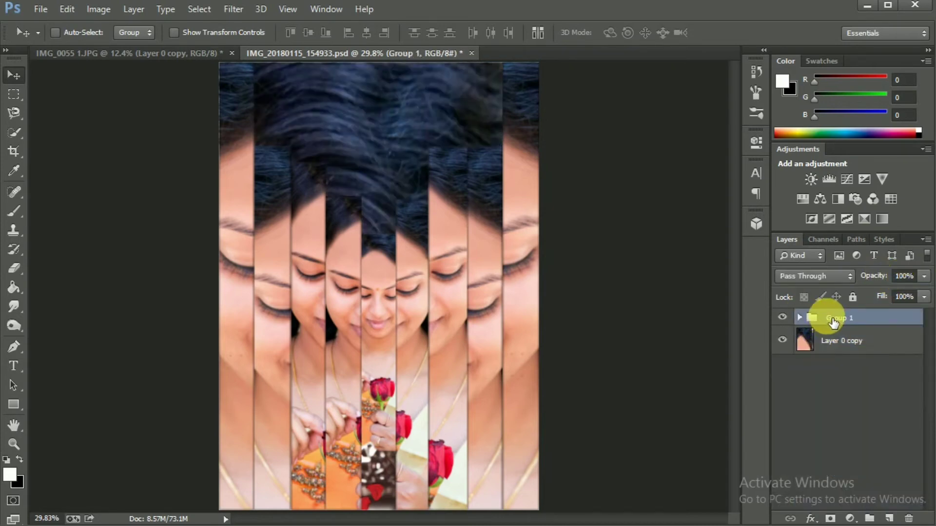
pyautogui.rightClick(831, 318)
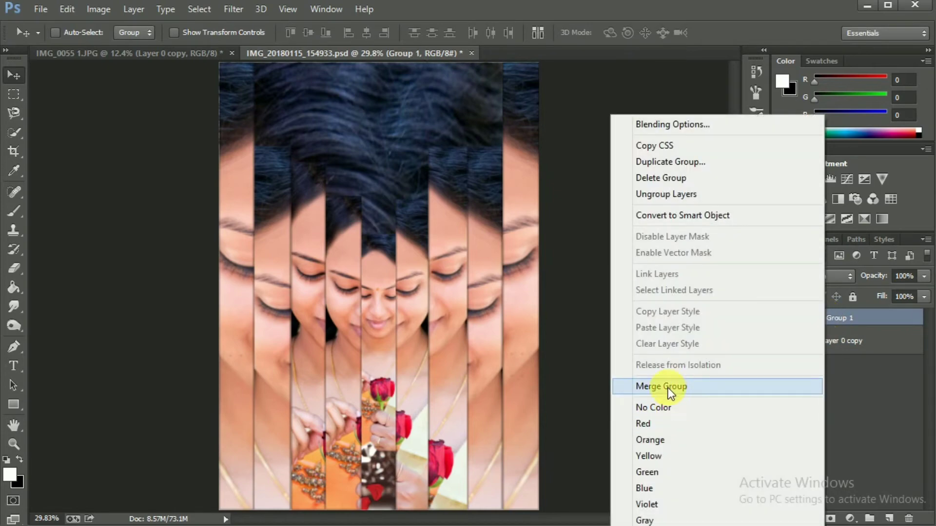
pyautogui.click(668, 388)
pyautogui.click(834, 353)
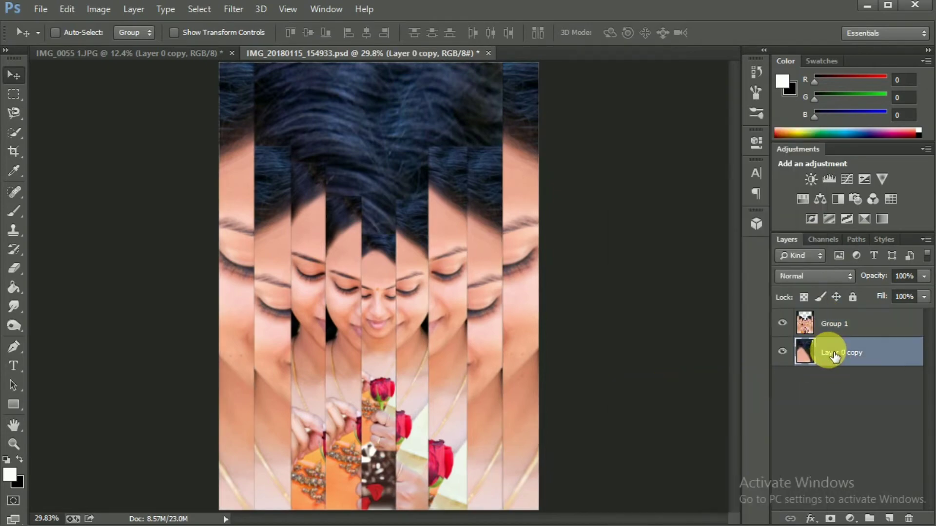
pyautogui.rightClick(827, 353)
pyautogui.click(586, 432)
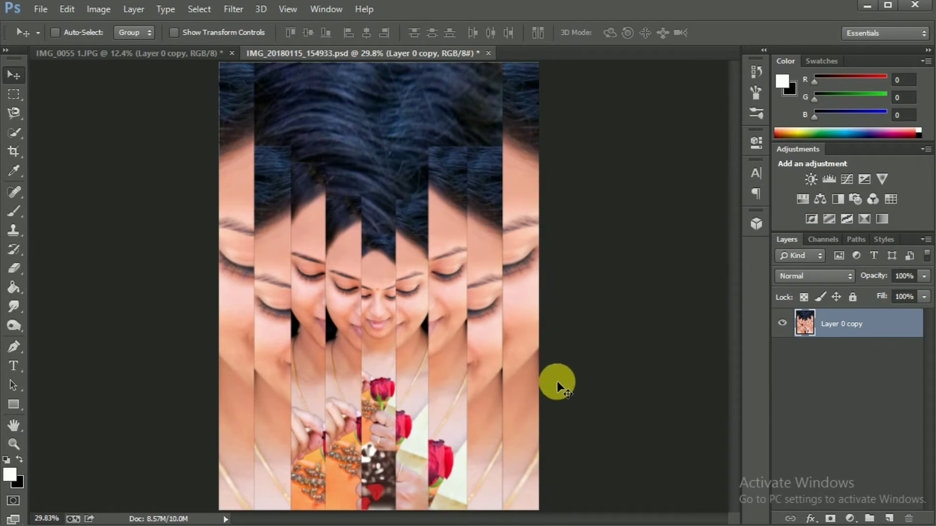
pyautogui.moveTo(798, 355)
pyautogui.mouseDown()
pyautogui.moveTo(878, 417)
pyautogui.moveTo(889, 518)
pyautogui.mouseUp()
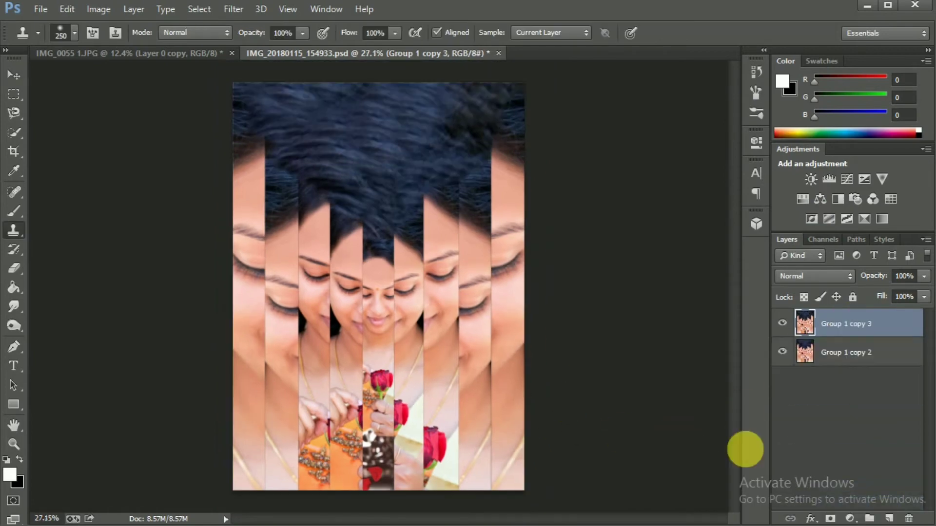
# - Open the reference poster IMG_20180115_154933.jpg
pyautogui.click(40, 9)
pyautogui.click(62, 46)
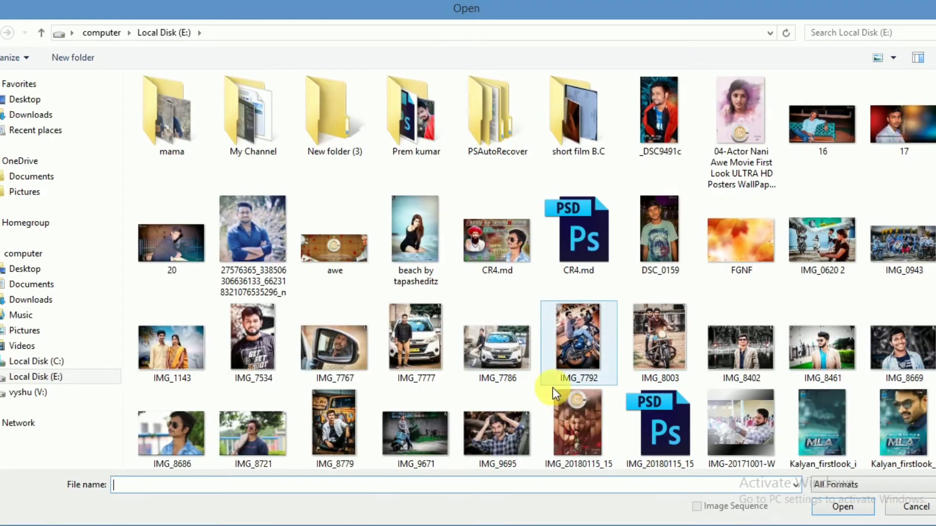
pyautogui.click(560, 399)
pyautogui.click(850, 515)
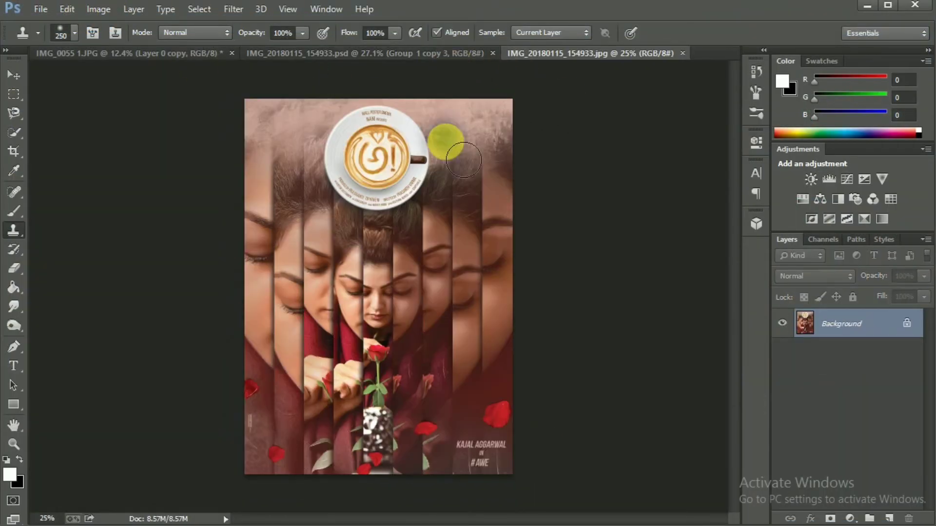
# - Paste the poster into the strips PSD, fit it over the composition, and hide Group 1 copy 2
pyautogui.click(419, 54)
pyautogui.hotkey('ctrl', 'v')
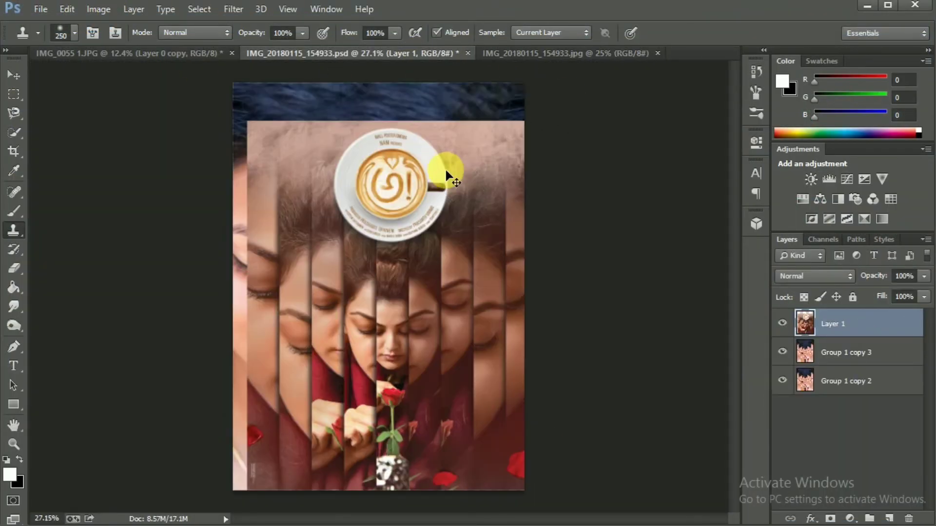
pyautogui.hotkey('ctrl', 't')
pyautogui.moveTo(446, 172)
pyautogui.mouseDown()
pyautogui.moveTo(443, 182)
pyautogui.moveTo(444, 153)
pyautogui.mouseUp()
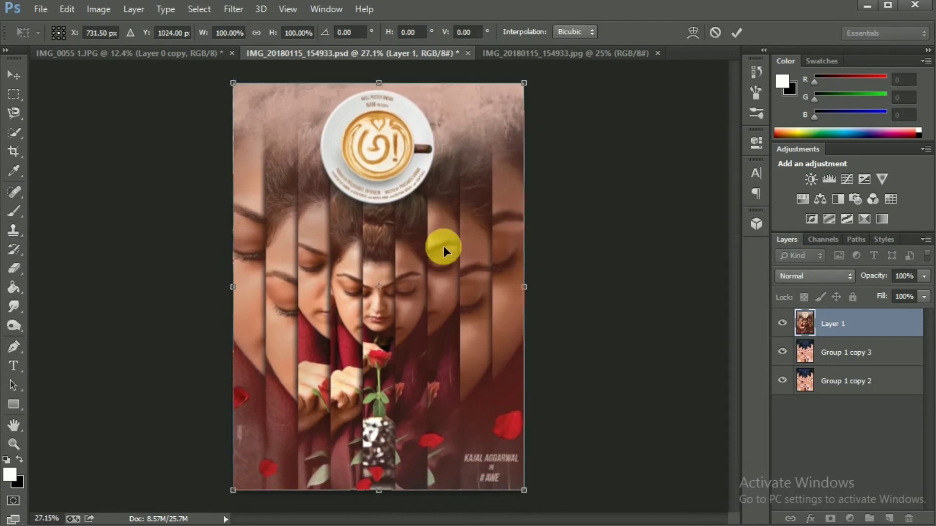
pyautogui.press('s')
pyautogui.click(736, 31)
pyautogui.click(782, 381)
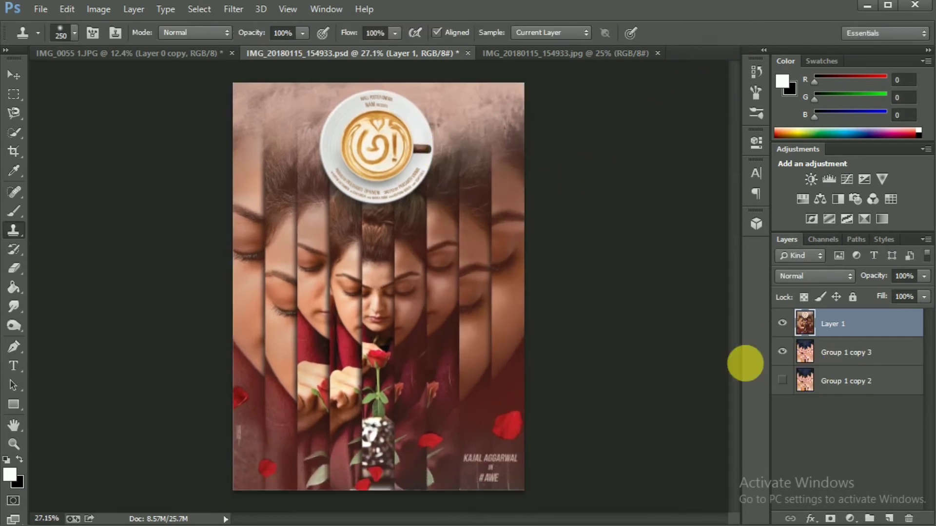
pyautogui.scroll(3, 535, 469)
pyautogui.click(14, 96)
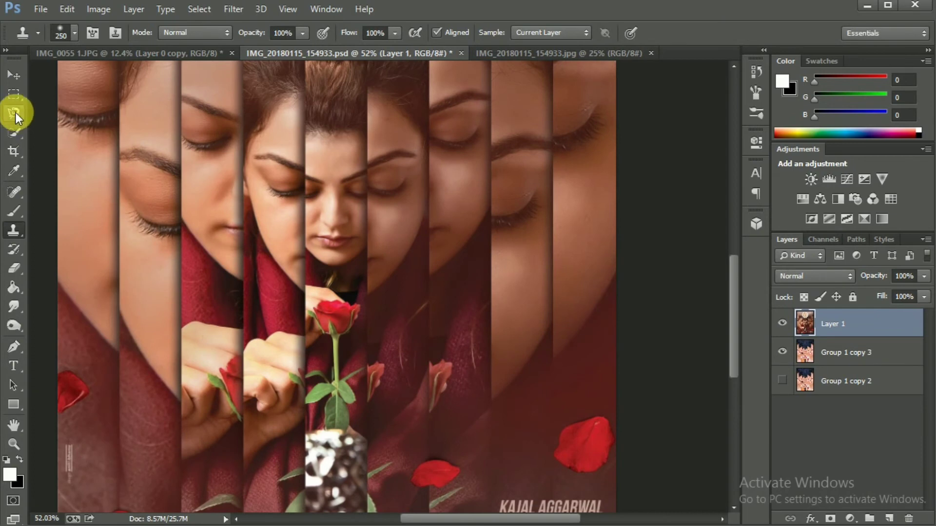
# - Trace the first red rose petal with the Magnetic Lasso Tool
pyautogui.click(16, 113)
pyautogui.scroll(4, 593, 437)
pyautogui.moveTo(592, 439); pyautogui.dragTo(473, 299)
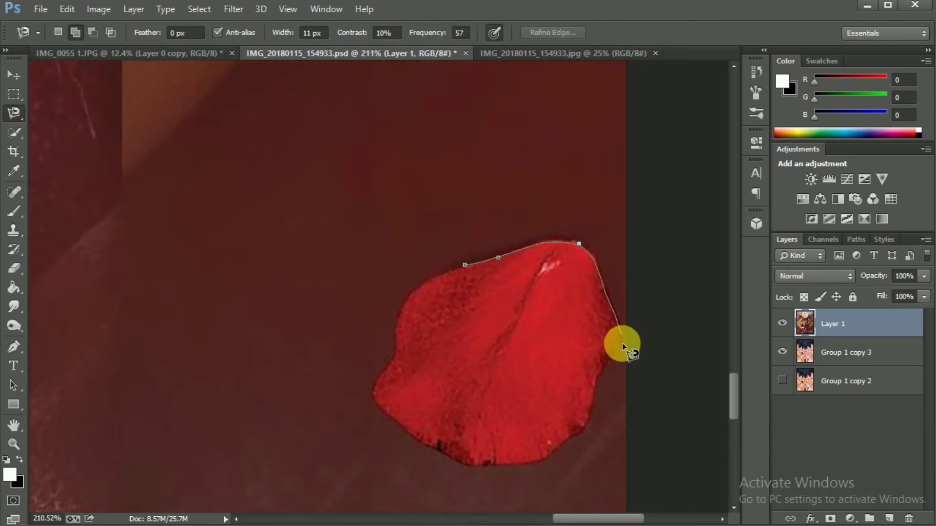
pyautogui.moveTo(585, 439)
pyautogui.mouseDown()
pyautogui.moveTo(508, 464)
pyautogui.moveTo(417, 436)
pyautogui.mouseUp()
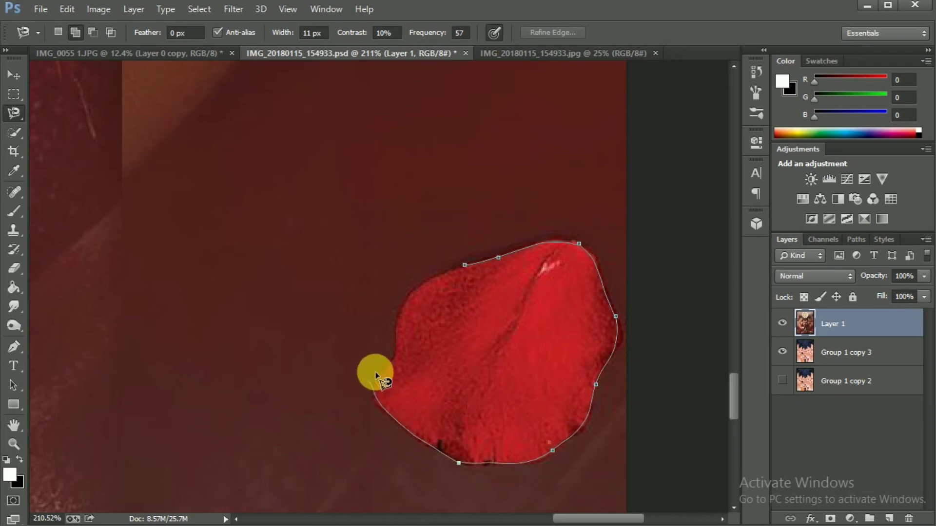
pyautogui.click(464, 262)
pyautogui.scroll(-5, 349, 374)
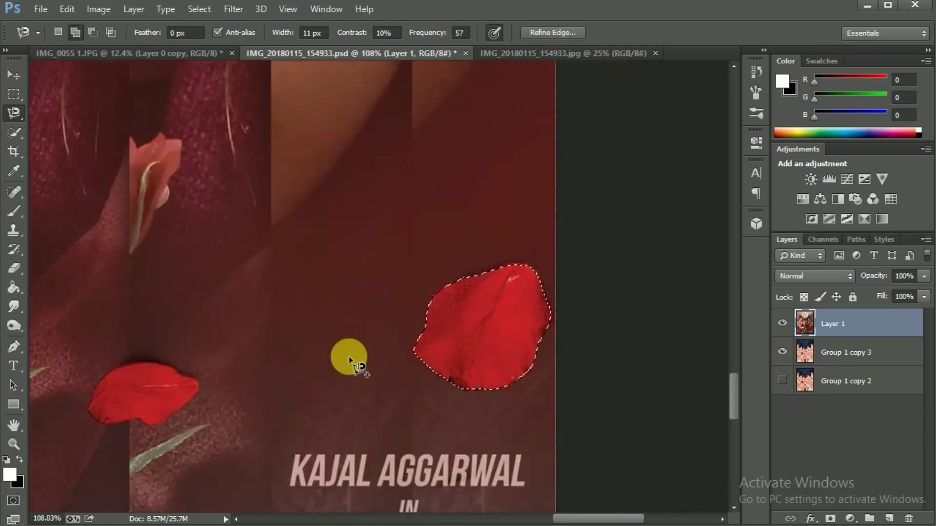
pyautogui.scroll(4, 176, 405)
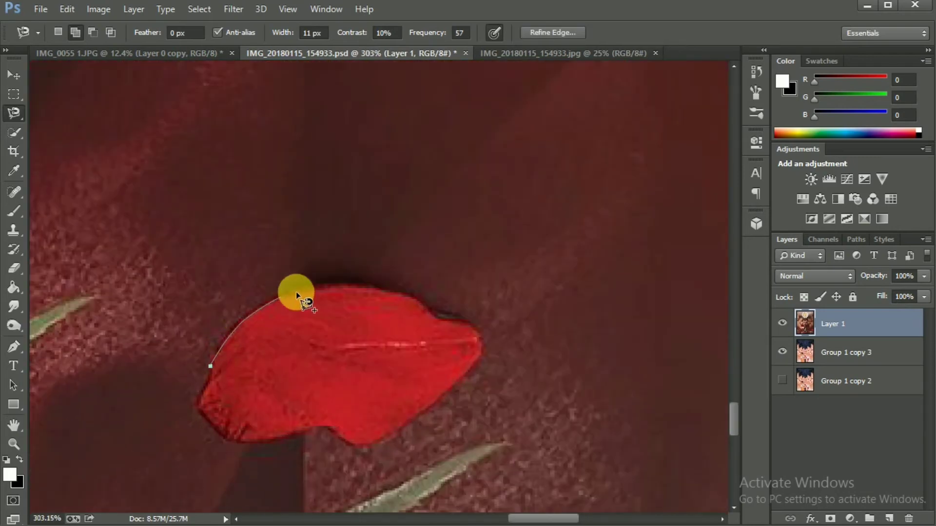
pyautogui.moveTo(482, 343)
pyautogui.mouseDown()
pyautogui.moveTo(449, 393)
pyautogui.moveTo(327, 433)
pyautogui.mouseUp()
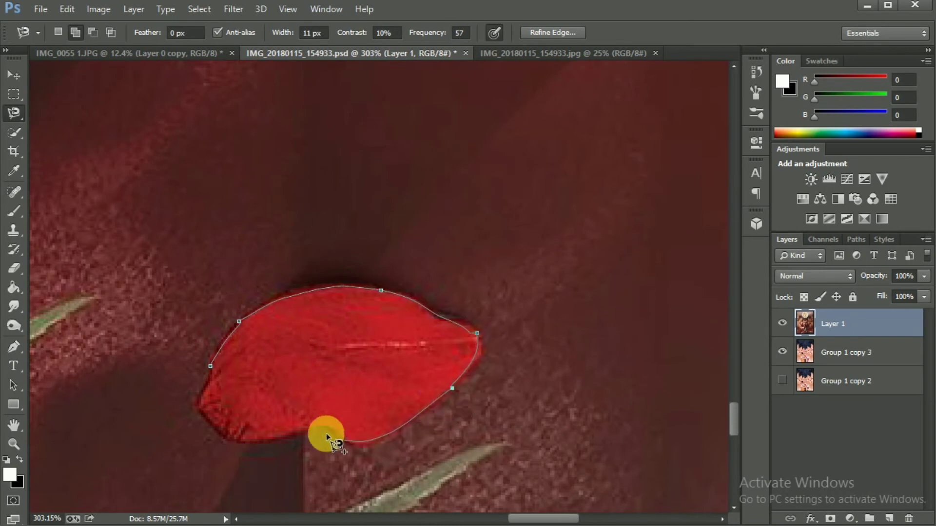
pyautogui.moveTo(220, 439); pyautogui.dragTo(198, 407)
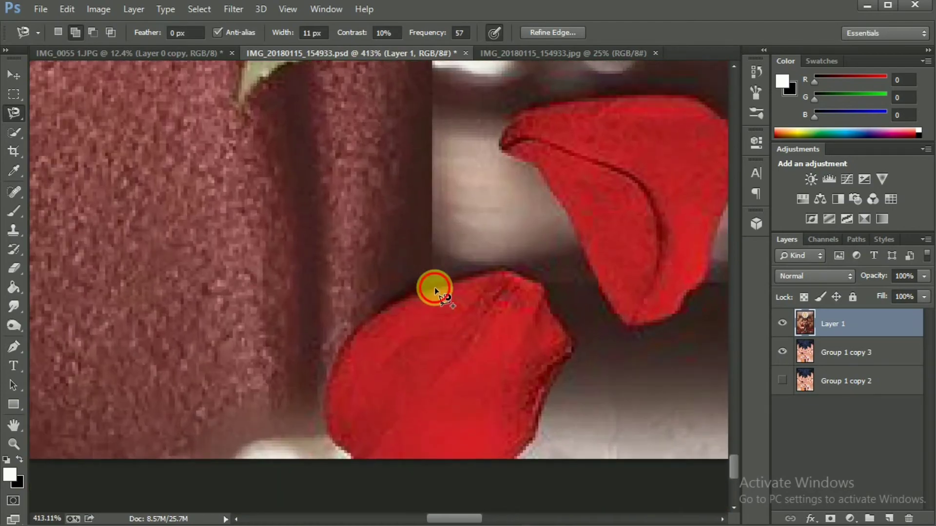
# - Add a second red petal and the green leaf pieces to the selection
pyautogui.click(432, 287)
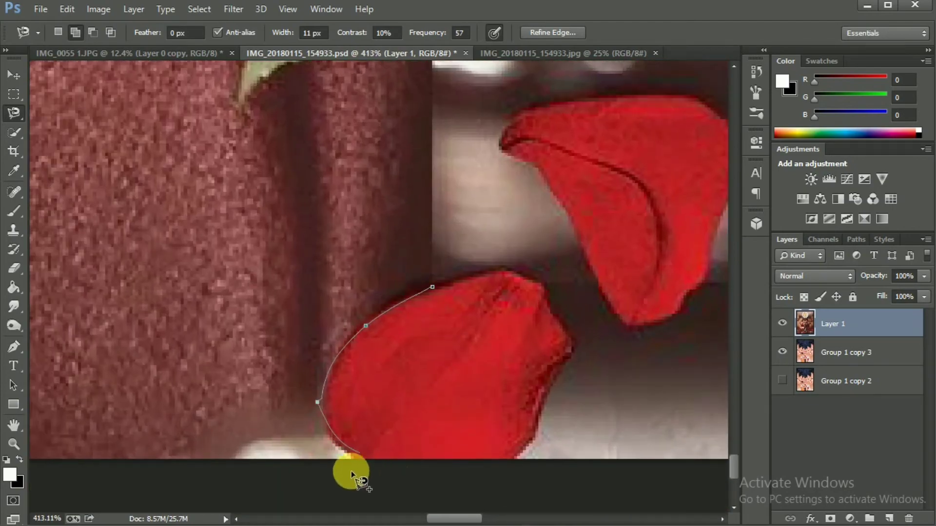
pyautogui.moveTo(517, 487); pyautogui.dragTo(573, 341)
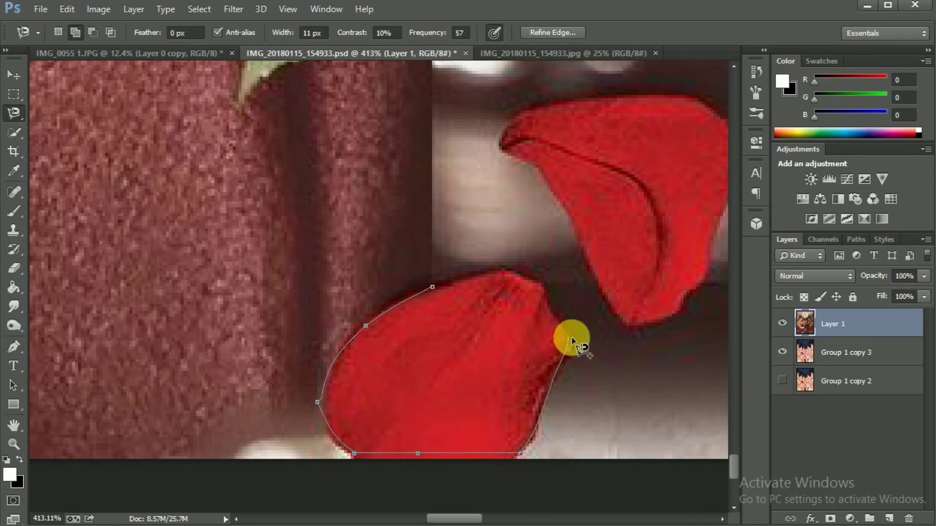
pyautogui.click(575, 350)
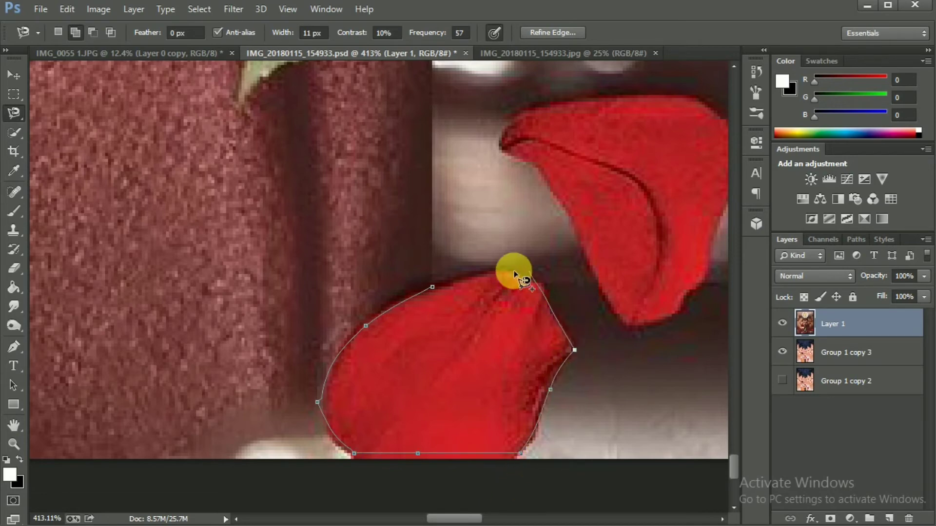
pyautogui.click(432, 288)
pyautogui.scroll(-2, 410, 380)
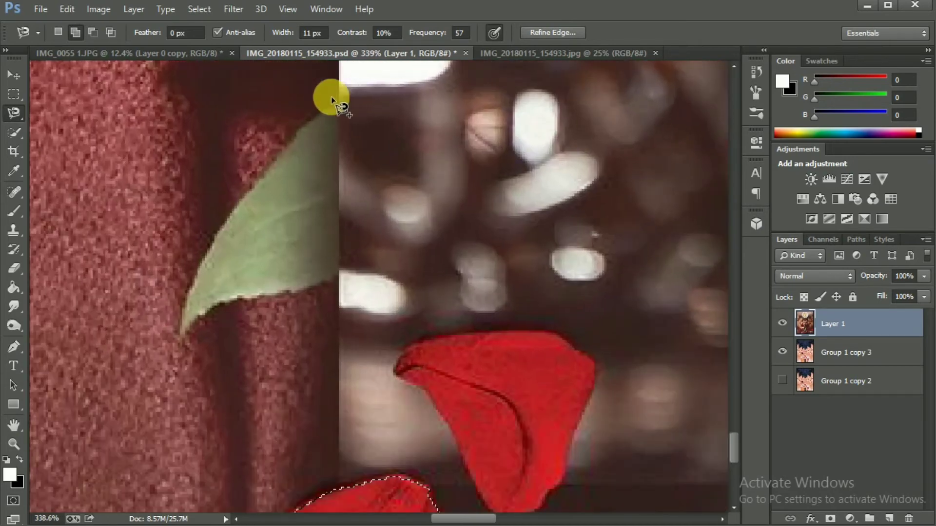
pyautogui.moveTo(288, 131); pyautogui.dragTo(179, 332)
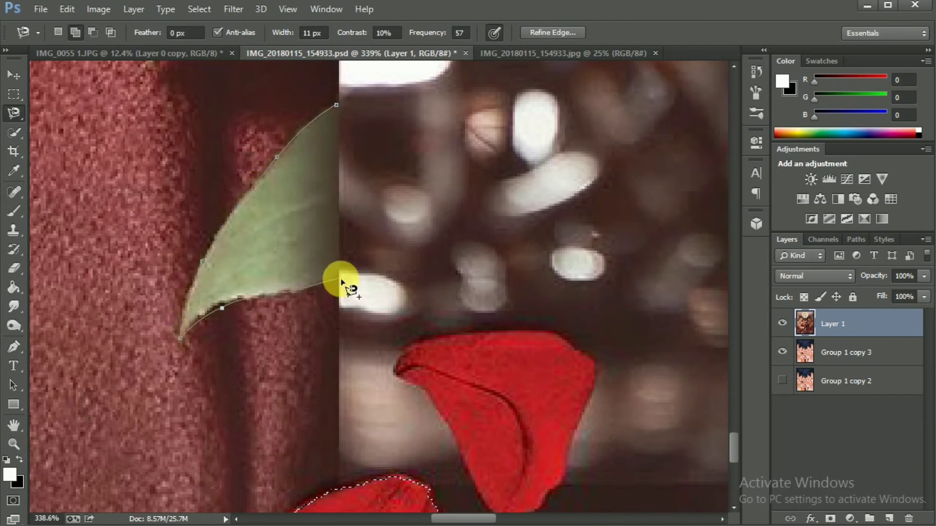
pyautogui.click(338, 104)
pyautogui.scroll(-2, 195, 198)
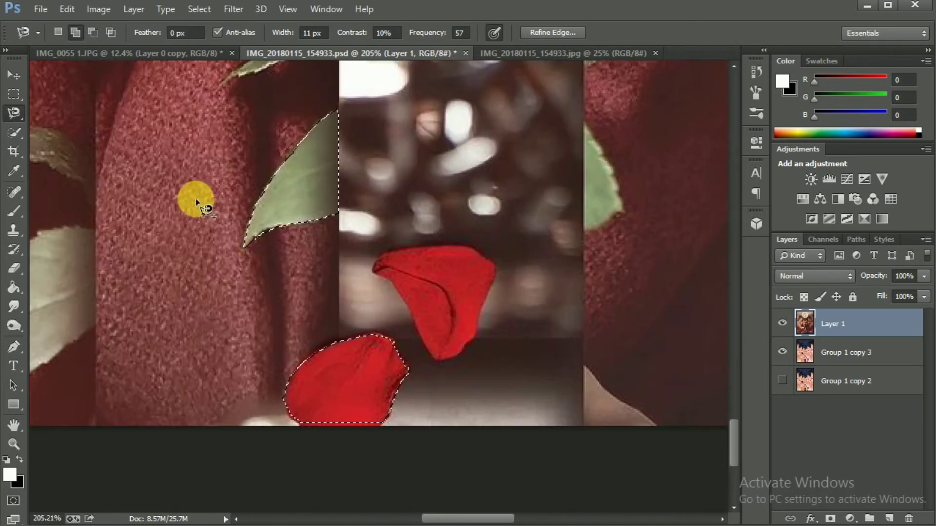
pyautogui.scroll(3, 572, 126)
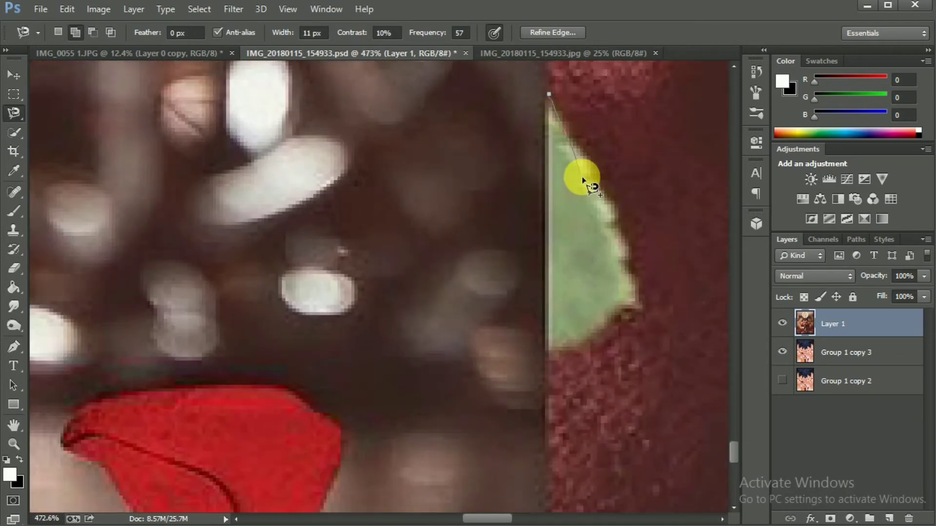
pyautogui.moveTo(583, 180)
pyautogui.mouseDown()
pyautogui.moveTo(600, 198)
pyautogui.moveTo(631, 304)
pyautogui.moveTo(579, 352)
pyautogui.moveTo(548, 95)
pyautogui.mouseUp()
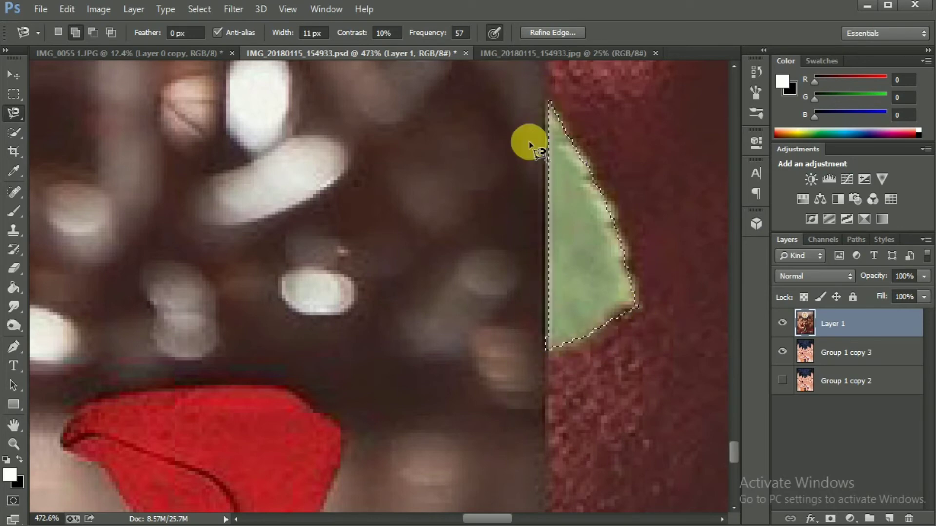
# - Add the left red petal to the selection and bring the upper-left petal into view
pyautogui.scroll(-5, 488, 146)
pyautogui.scroll(-2, 141, 241)
pyautogui.scroll(-1, 98, 230)
pyautogui.scroll(-1, 102, 234)
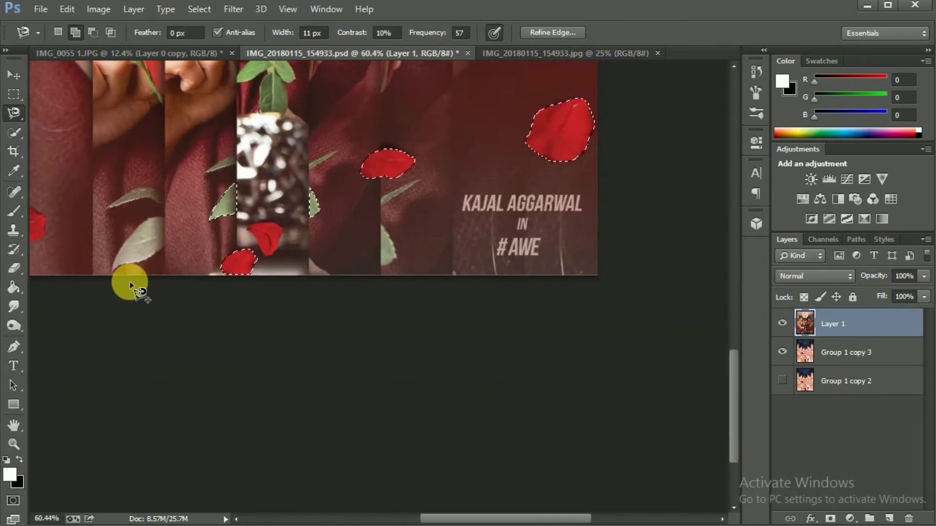
pyautogui.scroll(-1, 82, 233)
pyautogui.scroll(2, 82, 233)
pyautogui.scroll(4, 72, 238)
pyautogui.scroll(1, 132, 237)
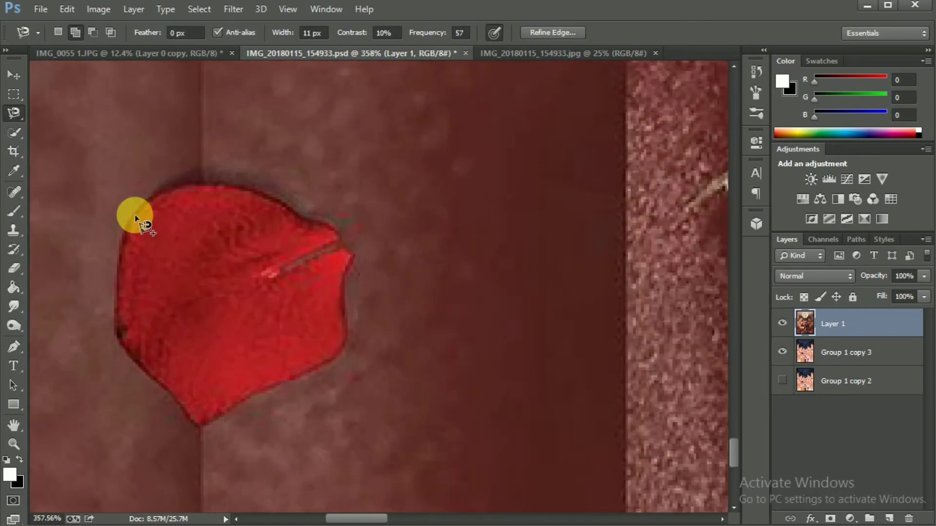
pyautogui.click(340, 236)
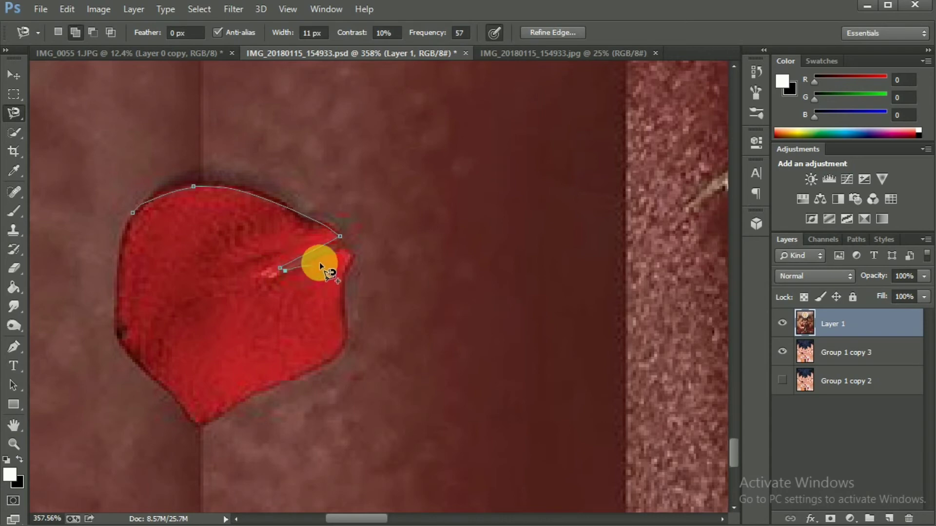
pyautogui.click(345, 310)
pyautogui.click(346, 336)
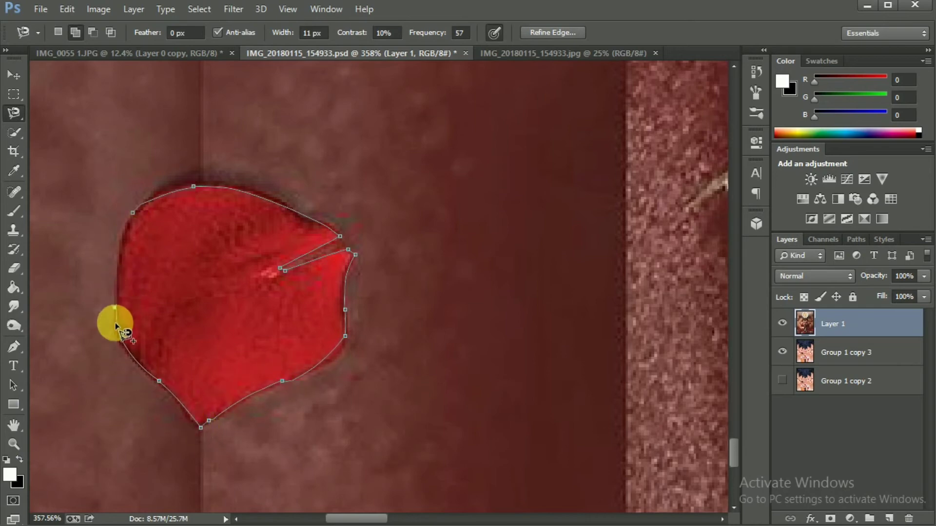
pyautogui.click(134, 213)
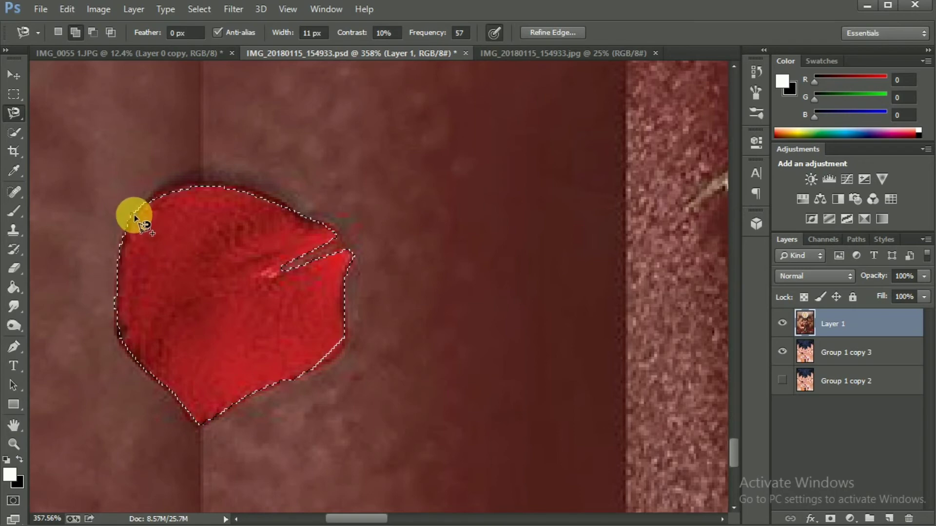
pyautogui.scroll(-5, 134, 215)
pyautogui.moveTo(142, 212); pyautogui.dragTo(411, 395)
pyautogui.scroll(2, 411, 395)
pyautogui.scroll(4, 287, 167)
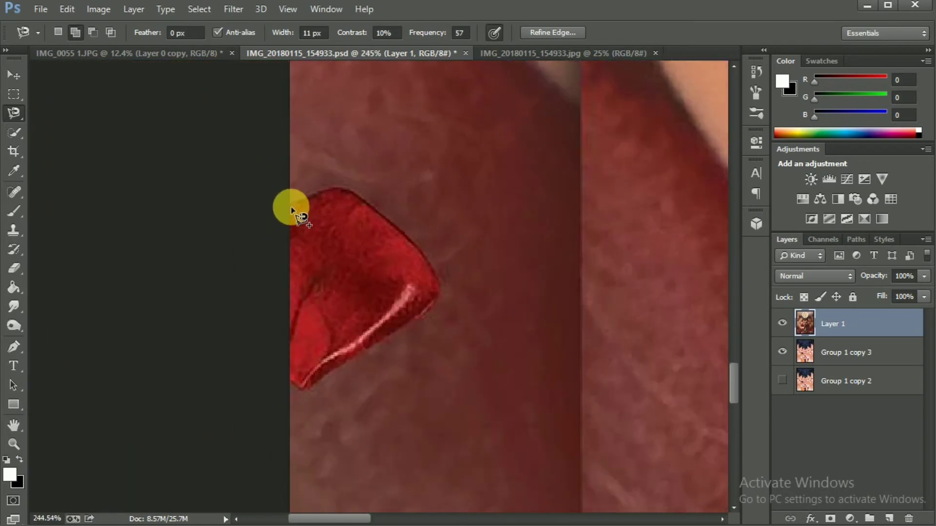
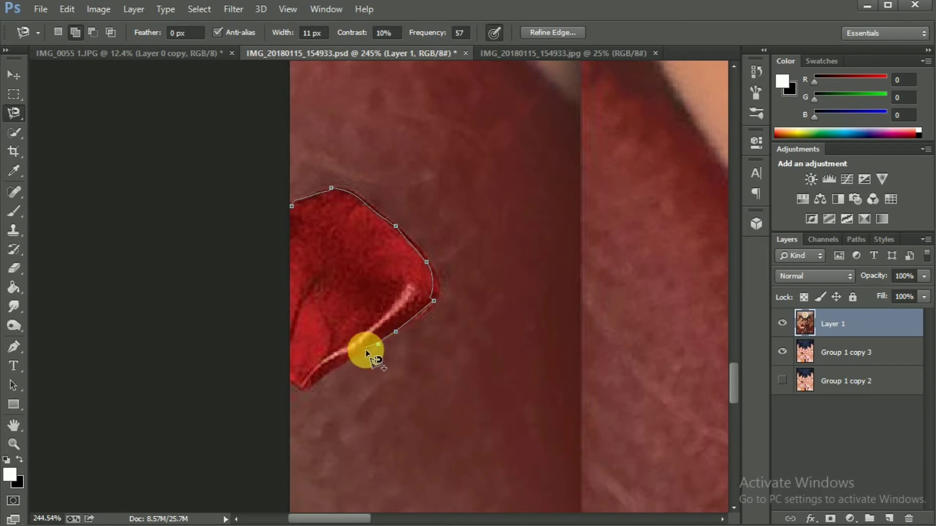
# - Trace the petal outline with the Magnetic Lasso to add it to the selection
pyautogui.click(339, 367)
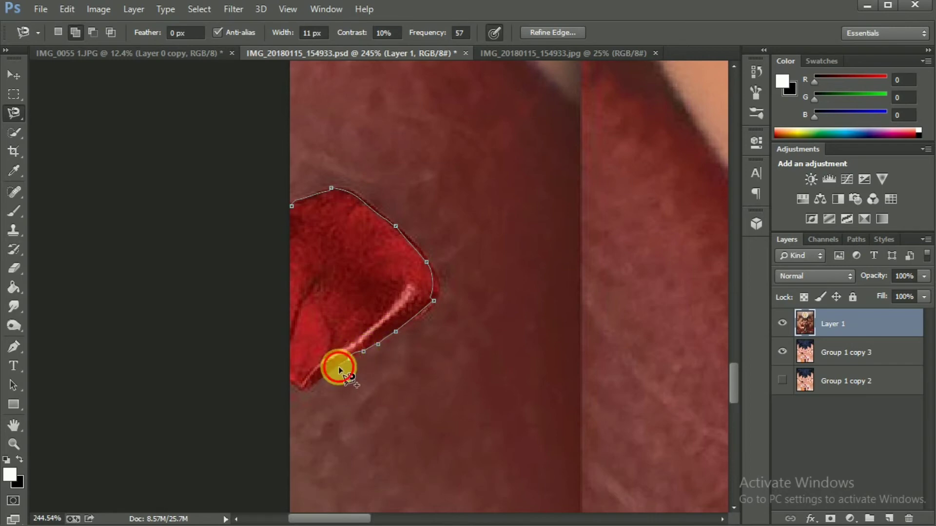
pyautogui.click(300, 391)
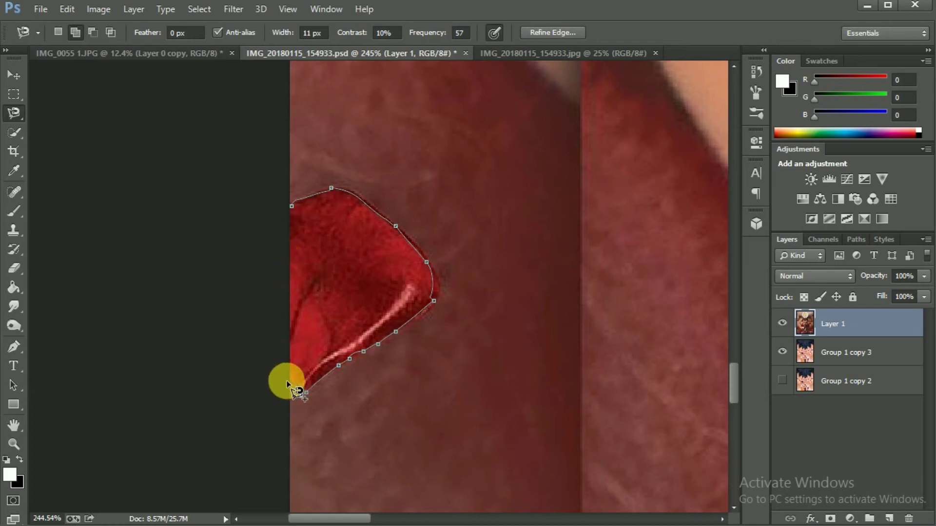
pyautogui.click(292, 206)
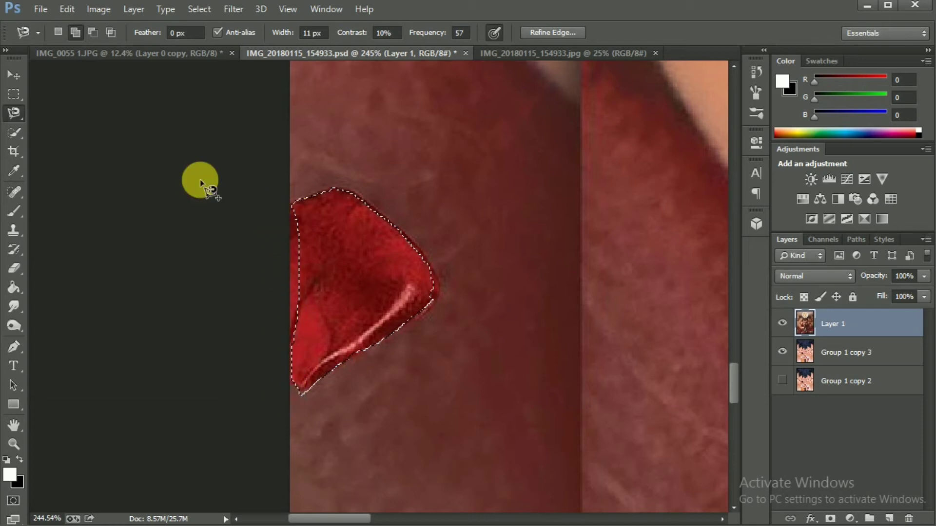
# - Tidy the petal selection at the poster's left edge with the Rectangular Marquee
pyautogui.click(14, 94)
pyautogui.moveTo(305, 205); pyautogui.dragTo(254, 389)
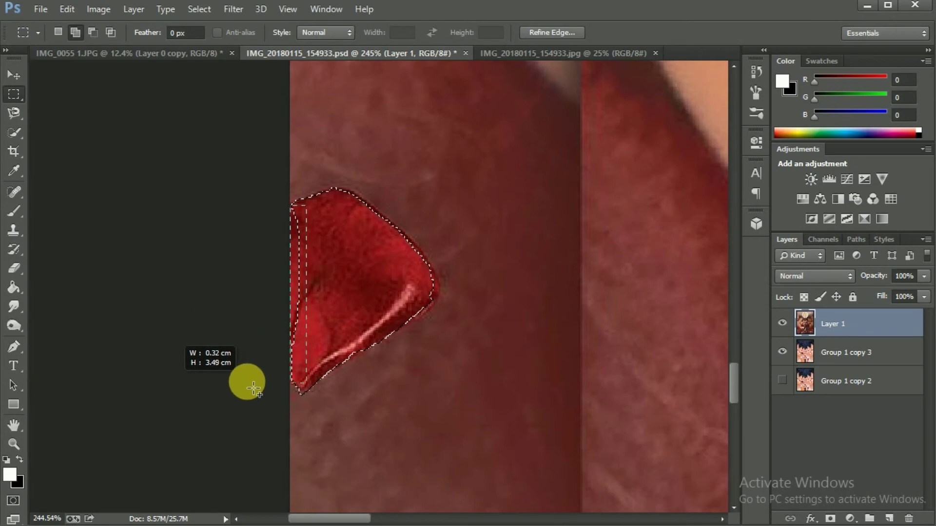
pyautogui.scroll(-5, 236, 320)
pyautogui.scroll(-3, 288, 268)
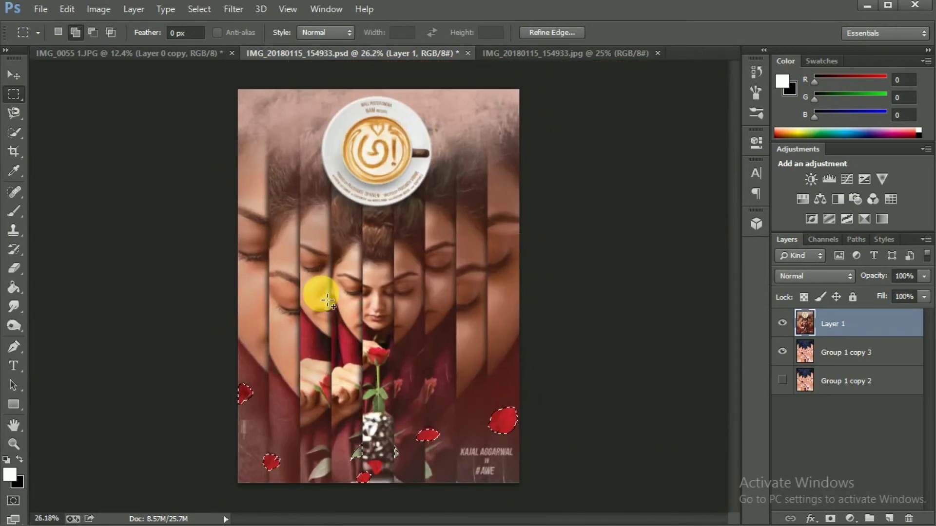
pyautogui.press('l')
pyautogui.scroll(3, 328, 476)
pyautogui.scroll(3, 310, 482)
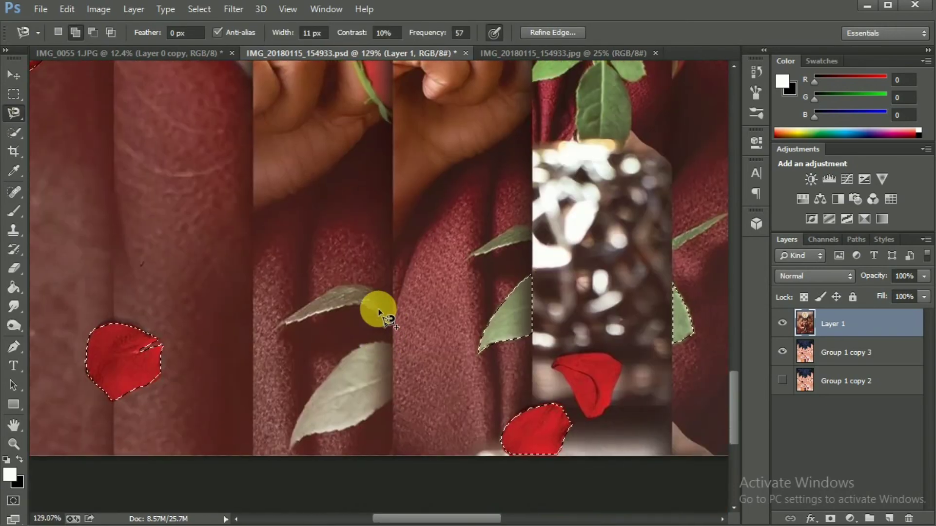
pyautogui.scroll(-3, 379, 313)
pyautogui.scroll(-2, 386, 292)
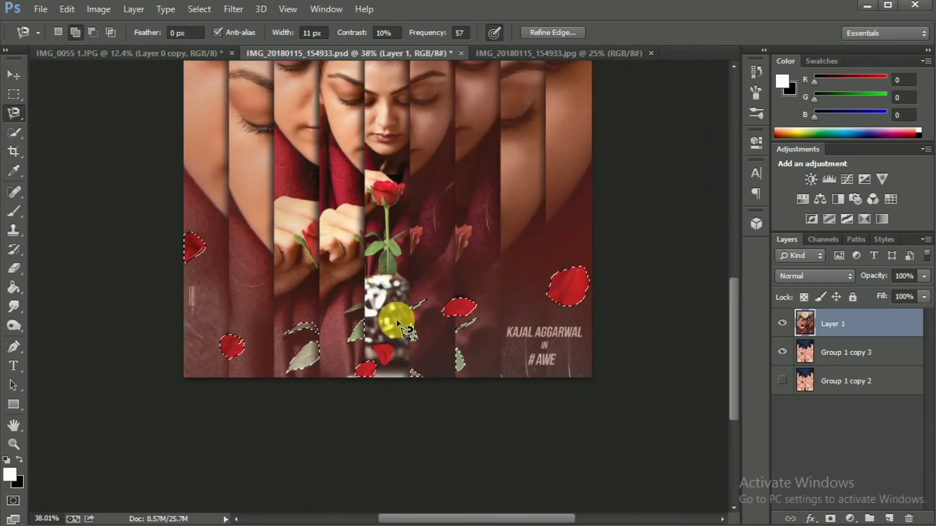
pyautogui.scroll(-2, 396, 320)
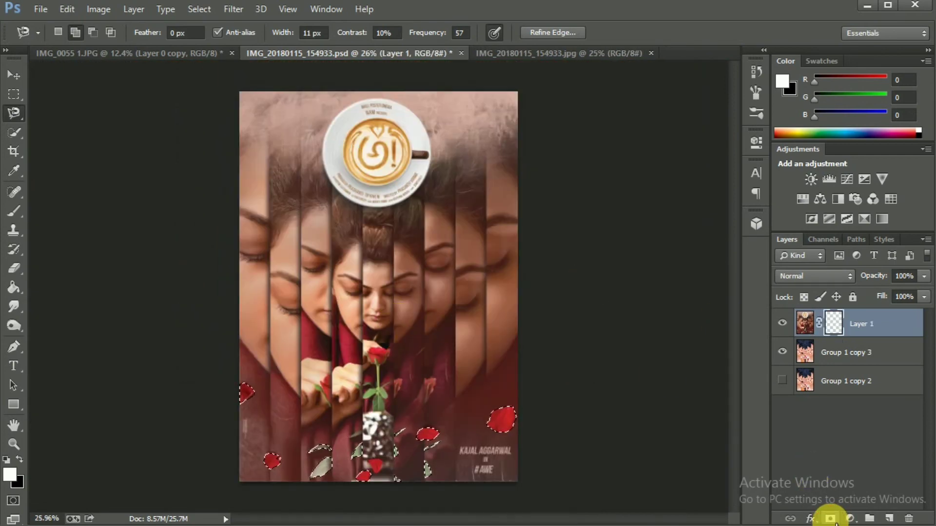
# - Mask Layer 1 to the selected petals and apply the mask permanently
pyautogui.click(830, 519)
pyautogui.press('b')
pyautogui.rightClick(833, 324)
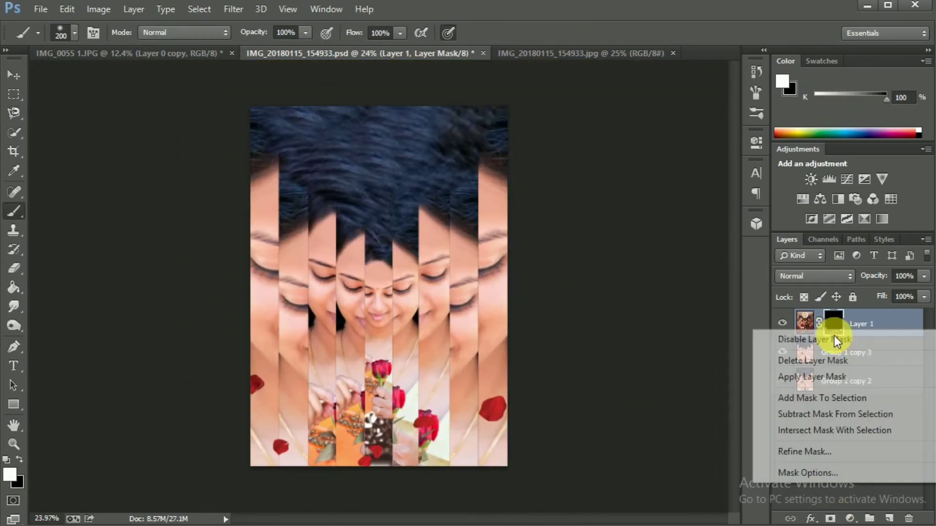
pyautogui.click(799, 361)
pyautogui.click(782, 323)
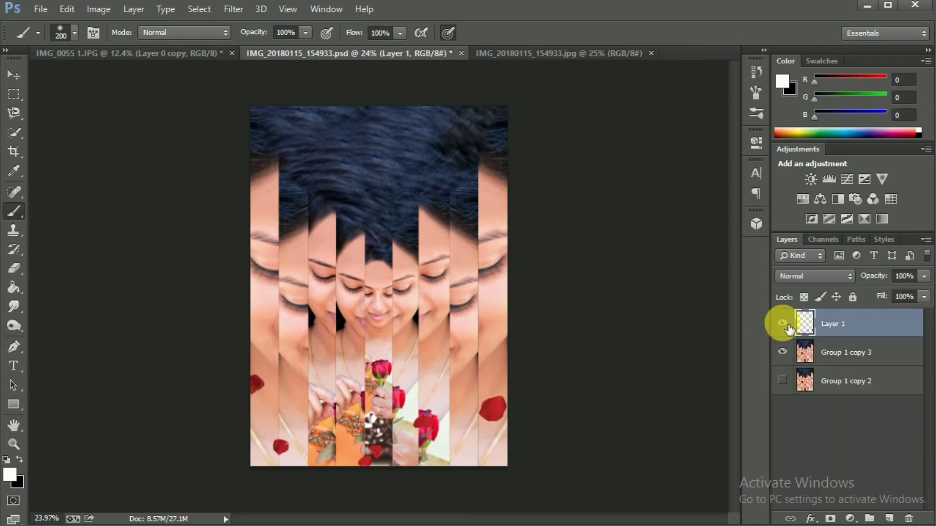
# - Bring the jpg poster into the PSD as Layer 2 and give it a white layer mask
pyautogui.click(802, 356)
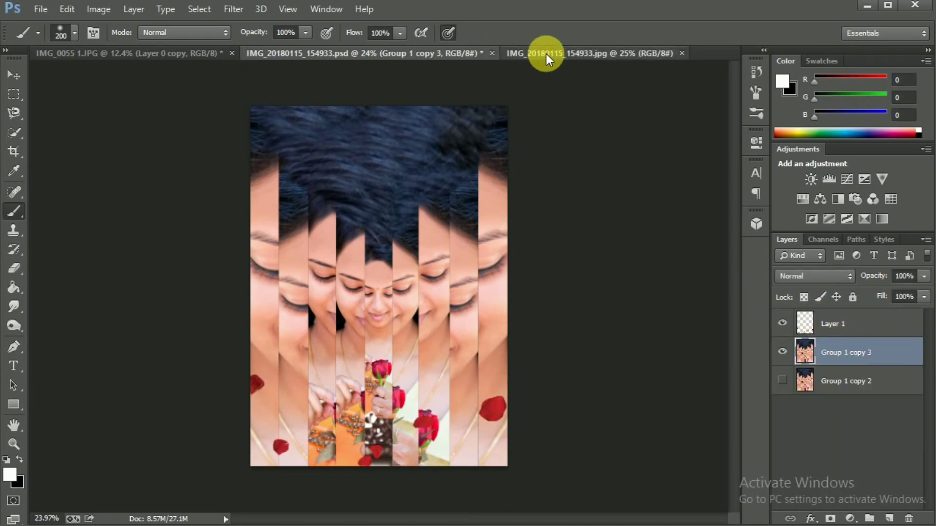
pyautogui.click(546, 53)
pyautogui.click(14, 75)
pyautogui.moveTo(407, 202)
pyautogui.mouseDown()
pyautogui.moveTo(349, 49)
pyautogui.moveTo(411, 170)
pyautogui.moveTo(434, 278)
pyautogui.mouseUp()
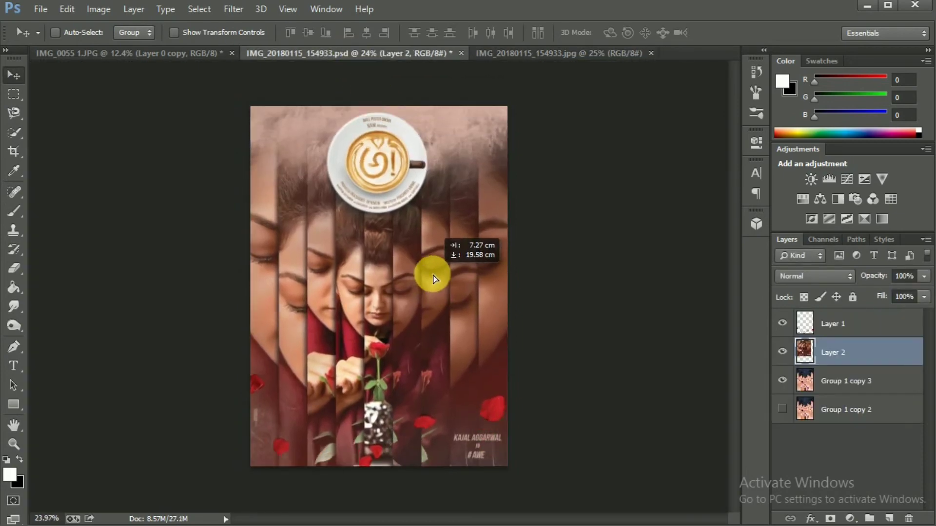
pyautogui.click(782, 352)
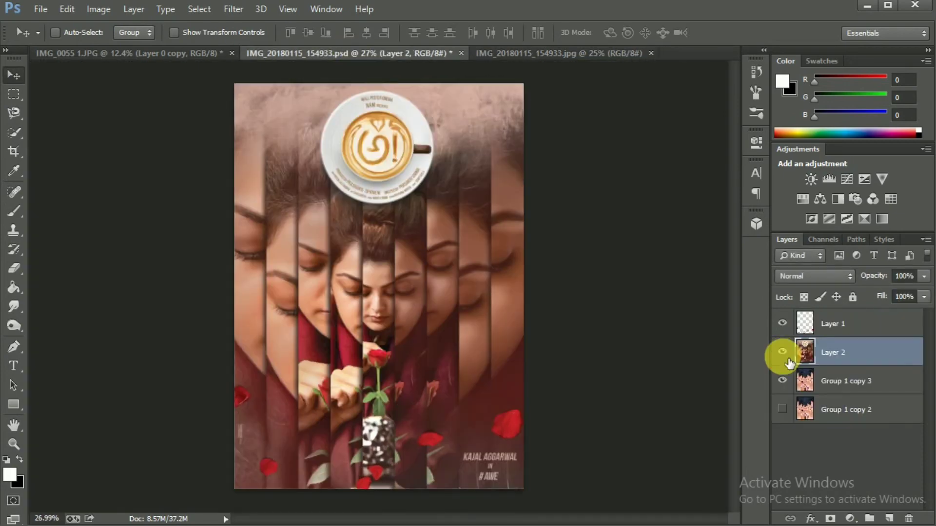
pyautogui.hotkey('ctrl', '-')
pyautogui.click(830, 518)
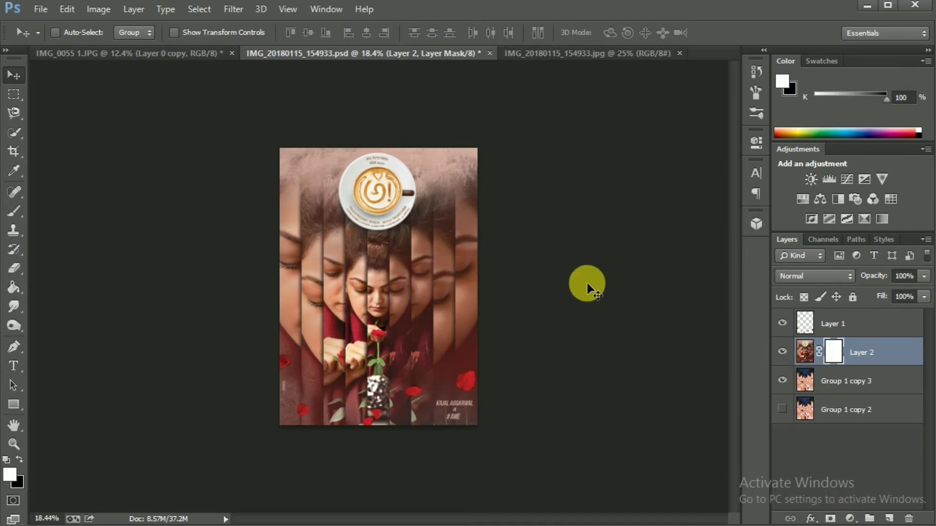
# - Paint black on Layer 2's mask over the lower poster and the faces
pyautogui.scroll(3, 316, 227)
pyautogui.press('b')
pyautogui.scroll(-2, 299, 262)
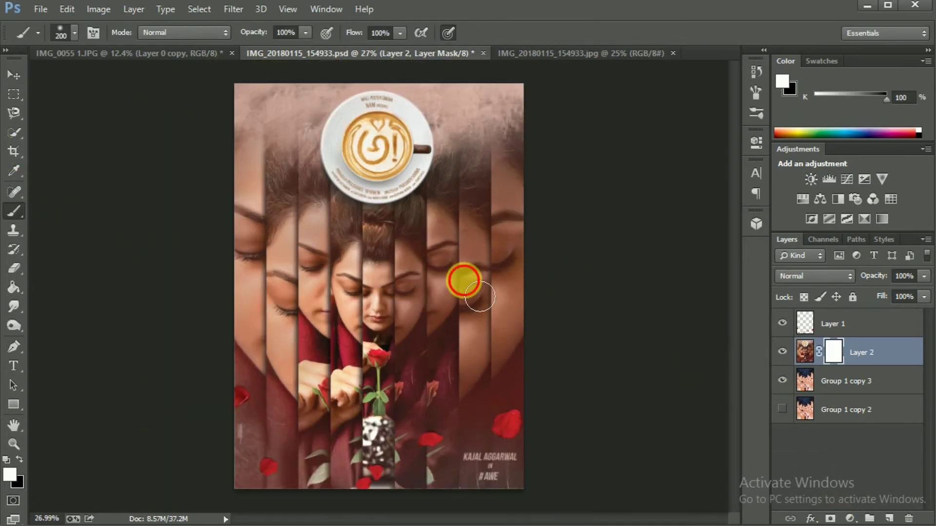
pyautogui.press('x')
pyautogui.moveTo(456, 341)
pyautogui.mouseDown()
pyautogui.moveTo(455, 411)
pyautogui.moveTo(602, 470)
pyautogui.moveTo(441, 460)
pyautogui.moveTo(239, 402)
pyautogui.moveTo(337, 363)
pyautogui.moveTo(332, 317)
pyautogui.mouseUp()
pyautogui.press(']')
pyautogui.press(']')
pyautogui.press(']')
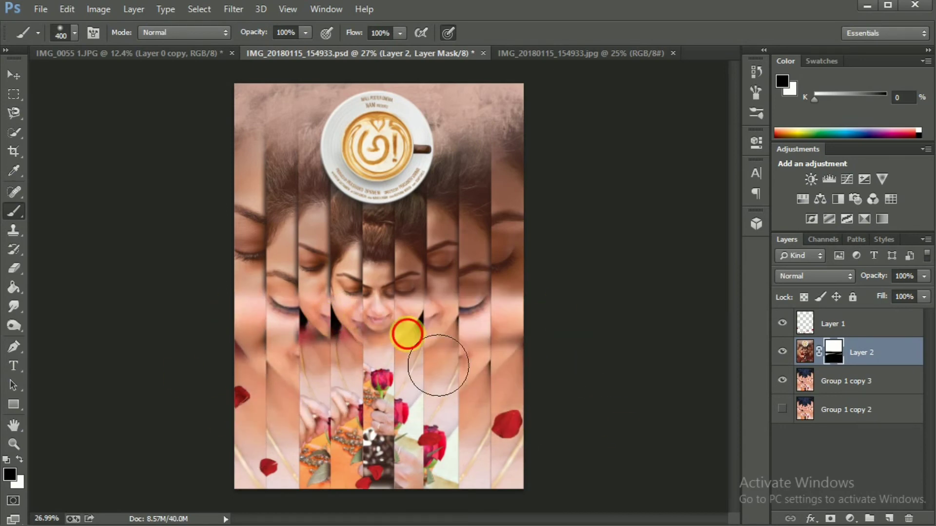
pyautogui.moveTo(438, 366)
pyautogui.mouseDown()
pyautogui.moveTo(643, 365)
pyautogui.moveTo(246, 359)
pyautogui.moveTo(283, 287)
pyautogui.moveTo(408, 324)
pyautogui.moveTo(309, 328)
pyautogui.moveTo(568, 345)
pyautogui.moveTo(539, 278)
pyautogui.moveTo(491, 313)
pyautogui.moveTo(495, 335)
pyautogui.moveTo(386, 367)
pyautogui.moveTo(255, 221)
pyautogui.moveTo(250, 272)
pyautogui.moveTo(329, 341)
pyautogui.moveTo(473, 336)
pyautogui.mouseUp()
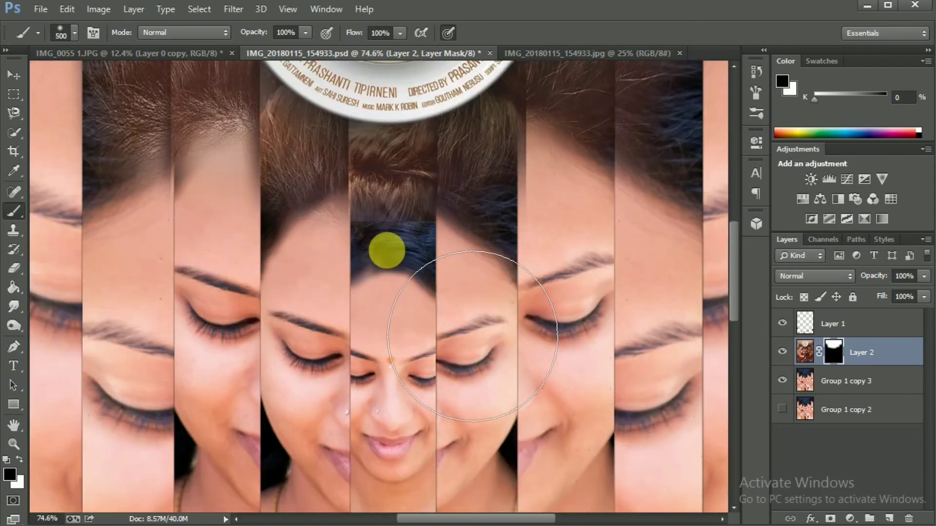
# - Restore the brown hair on the central and adjacent strips with a smaller brush
pyautogui.press('[')
pyautogui.press('[')
pyautogui.press('[')
pyautogui.moveTo(403, 236)
pyautogui.mouseDown()
pyautogui.moveTo(378, 249)
pyautogui.moveTo(411, 263)
pyautogui.moveTo(429, 251)
pyautogui.moveTo(400, 267)
pyautogui.moveTo(385, 205)
pyautogui.moveTo(387, 246)
pyautogui.mouseUp()
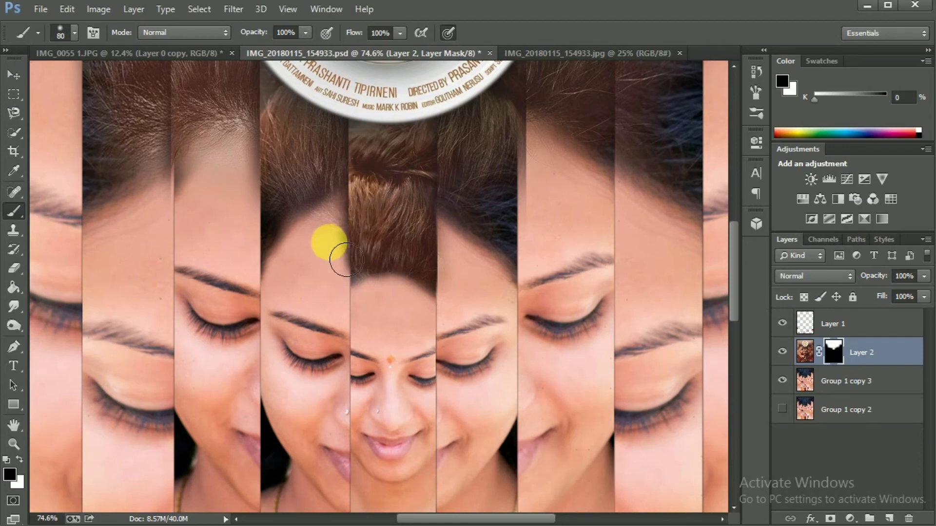
pyautogui.press('x')
pyautogui.press('x')
pyautogui.moveTo(495, 214)
pyautogui.mouseDown()
pyautogui.moveTo(508, 230)
pyautogui.moveTo(498, 215)
pyautogui.moveTo(554, 226)
pyautogui.moveTo(549, 156)
pyautogui.moveTo(556, 176)
pyautogui.moveTo(587, 186)
pyautogui.moveTo(550, 115)
pyautogui.moveTo(589, 153)
pyautogui.moveTo(560, 138)
pyautogui.mouseUp()
pyautogui.scroll(3, 560, 138)
pyautogui.press('x')
pyautogui.scroll(-3, 542, 301)
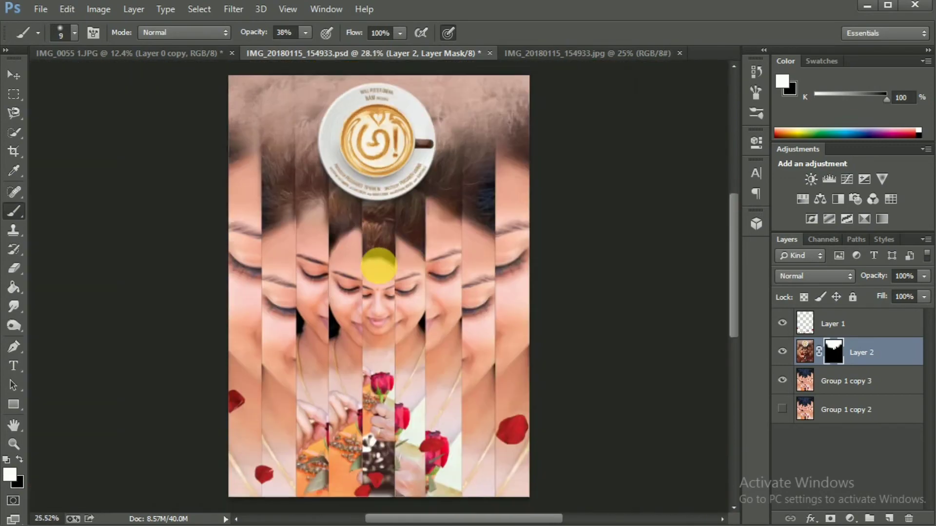
pyautogui.scroll(-2, 376, 247)
pyautogui.press('x')
pyautogui.scroll(-2, 336, 278)
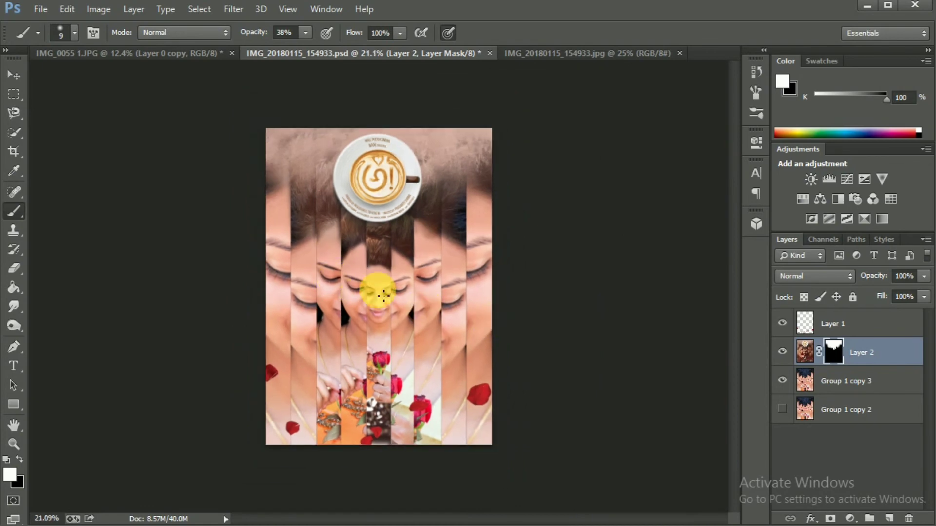
pyautogui.scroll(1, 341, 266)
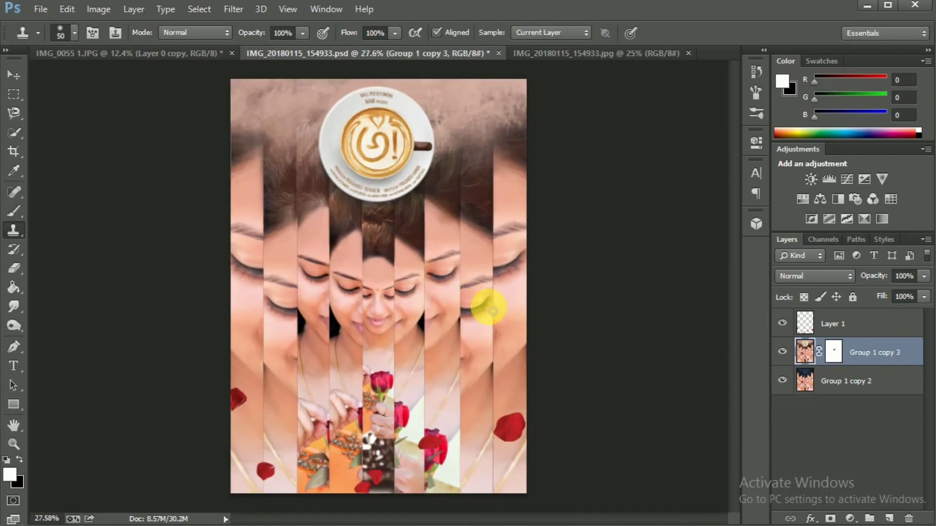
# - Apply Group 1 copy 3's layer mask permanently
pyautogui.scroll(1, 487, 305)
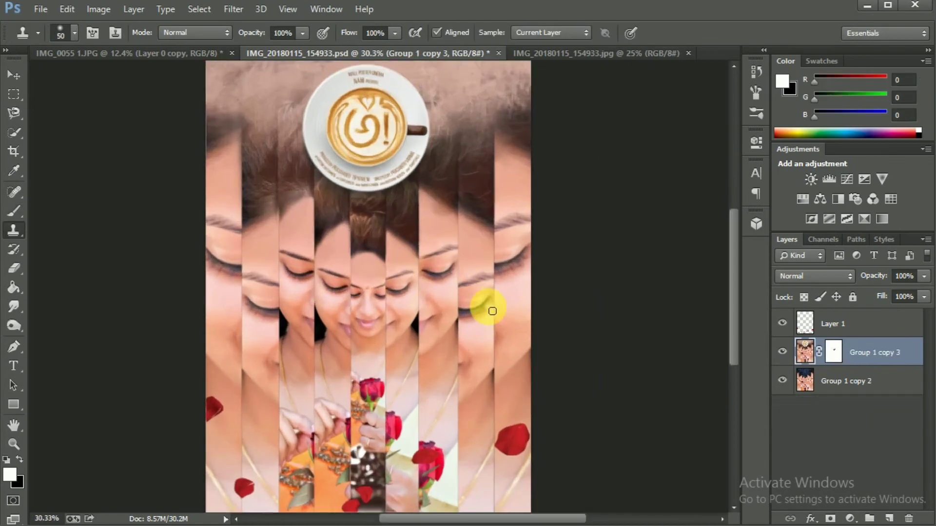
pyautogui.rightClick(834, 352)
pyautogui.click(808, 406)
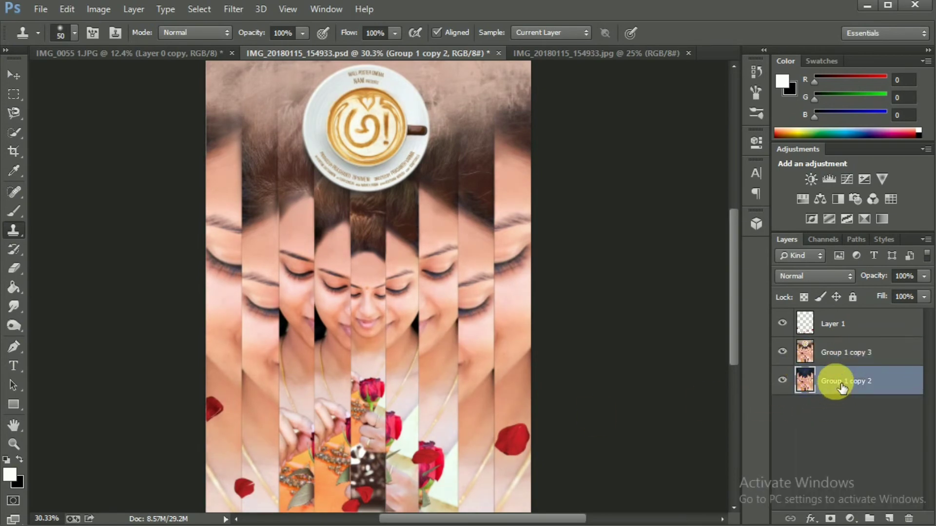
# - Duplicate Group 1 copy 2 and merge Group 1 copy 3 down into it, then fit the view
pyautogui.moveTo(828, 381); pyautogui.dragTo(889, 519)
pyautogui.rightClick(828, 354)
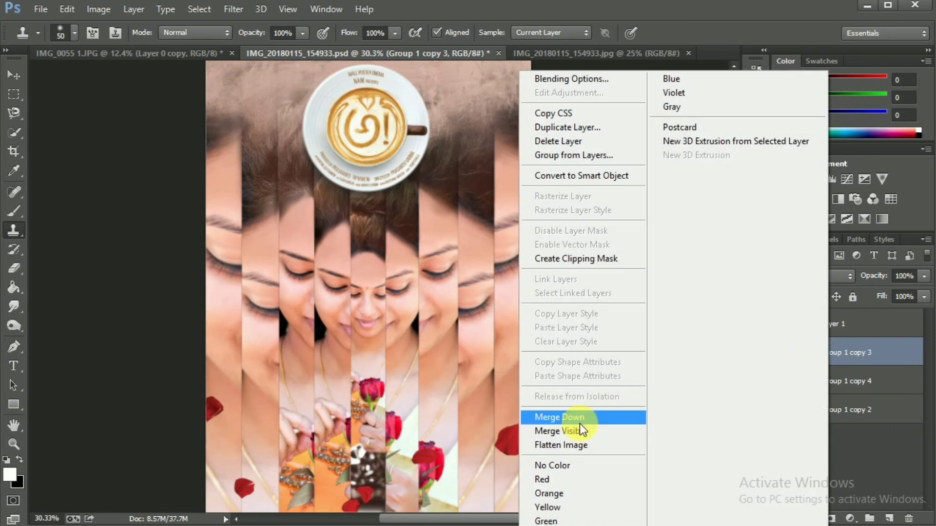
pyautogui.click(580, 423)
pyautogui.press('v')
pyautogui.hotkey('ctrl', '0')
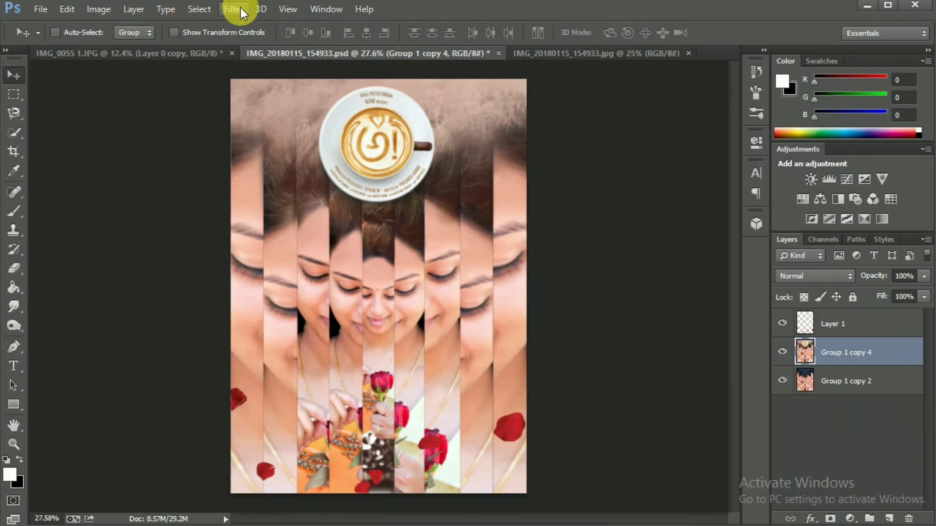
# - In Camera Raw, set exposure +0.10, whites -21, blacks -9, lower clarity, lift shadows and vibrance
pyautogui.click(234, 9)
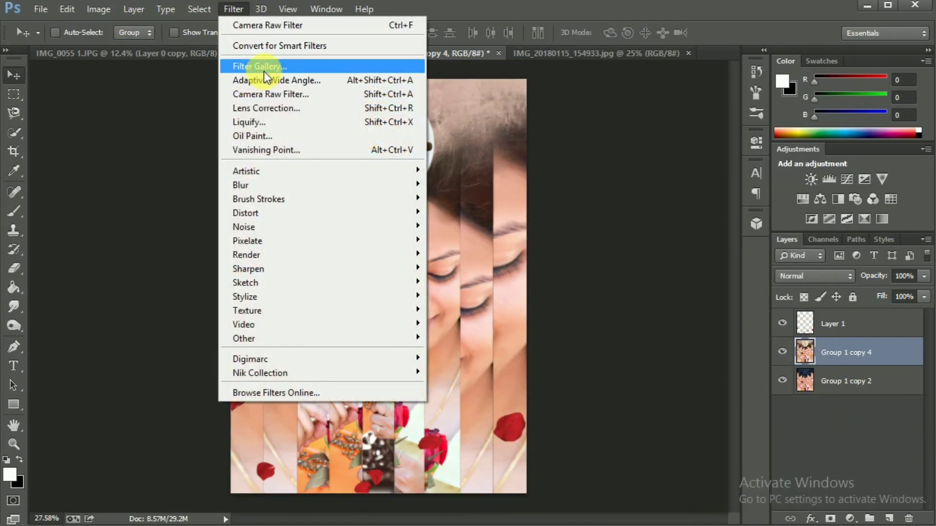
pyautogui.click(265, 95)
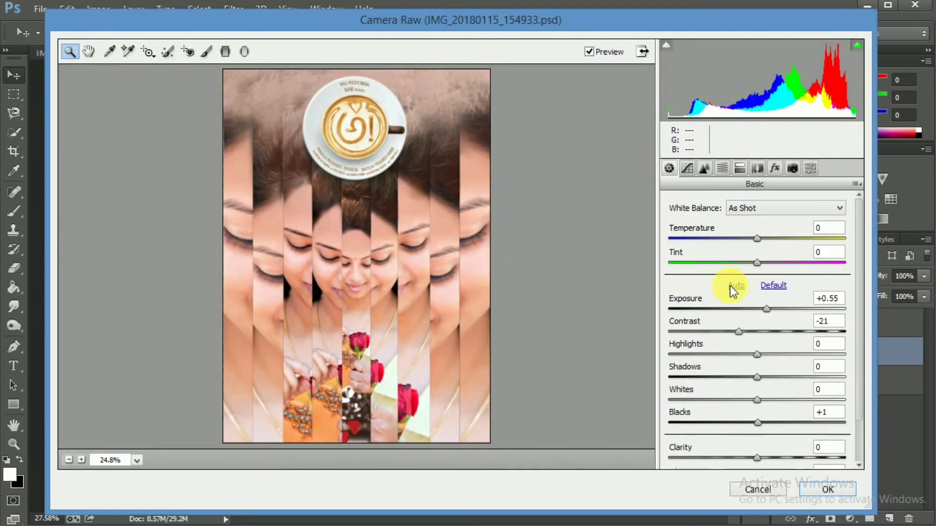
pyautogui.moveTo(766, 310)
pyautogui.mouseDown()
pyautogui.moveTo(771, 339)
pyautogui.moveTo(760, 310)
pyautogui.mouseUp()
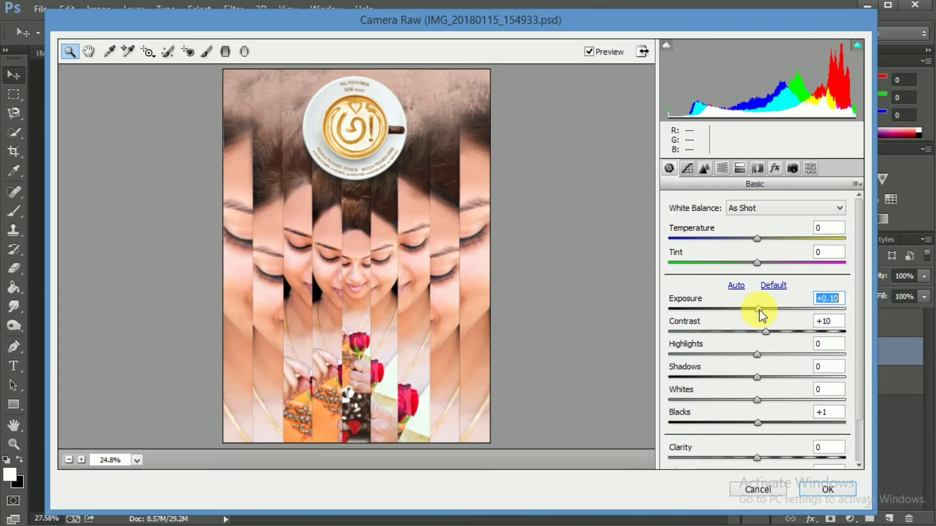
pyautogui.moveTo(757, 354)
pyautogui.mouseDown()
pyautogui.moveTo(802, 355)
pyautogui.moveTo(741, 366)
pyautogui.moveTo(774, 380)
pyautogui.mouseUp()
pyautogui.moveTo(739, 354); pyautogui.dragTo(745, 355)
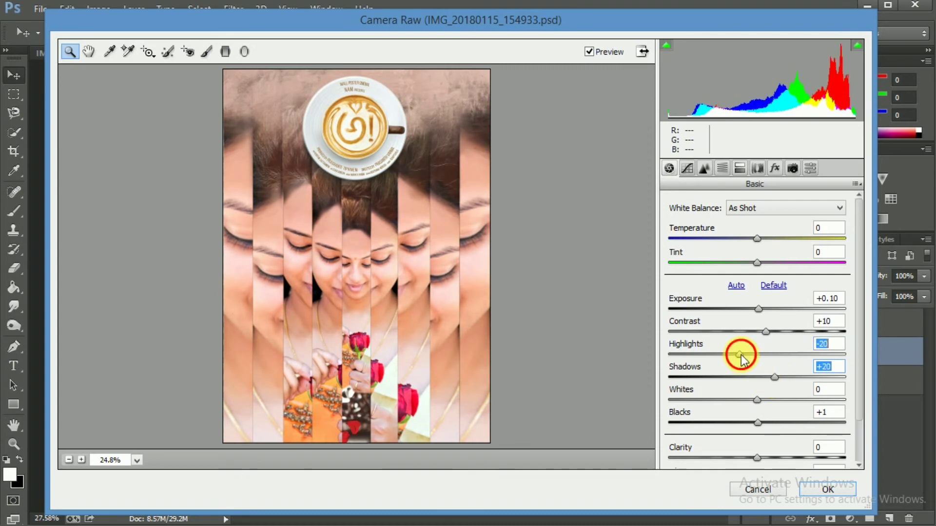
pyautogui.moveTo(757, 399)
pyautogui.mouseDown()
pyautogui.moveTo(738, 400)
pyautogui.moveTo(752, 423)
pyautogui.mouseUp()
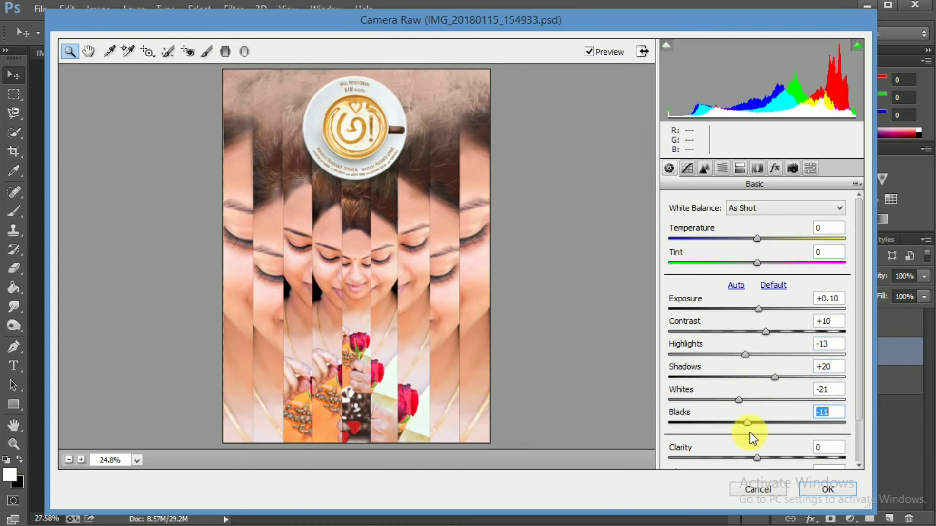
pyautogui.moveTo(757, 459)
pyautogui.mouseDown()
pyautogui.moveTo(737, 458)
pyautogui.moveTo(752, 458)
pyautogui.mouseUp()
pyautogui.scroll(-2, 751, 459)
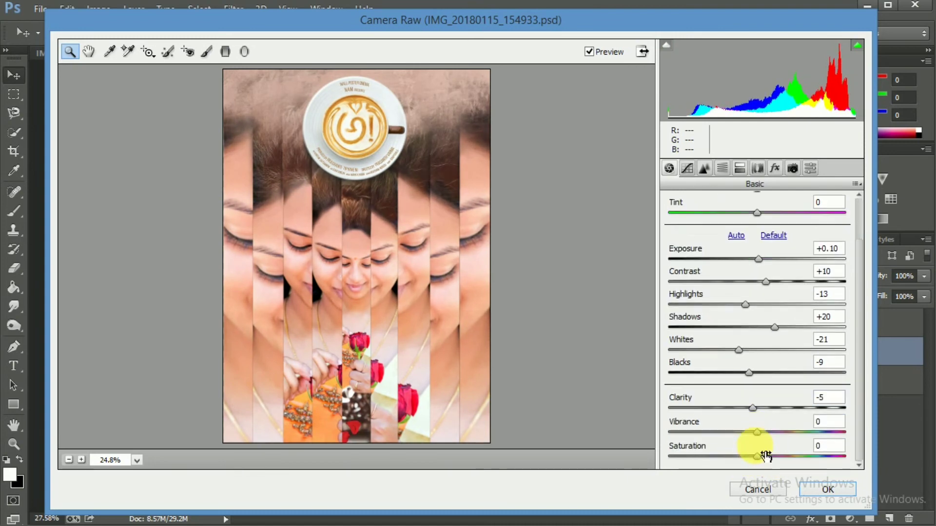
pyautogui.moveTo(735, 436)
pyautogui.mouseDown()
pyautogui.moveTo(764, 441)
pyautogui.moveTo(760, 457)
pyautogui.mouseUp()
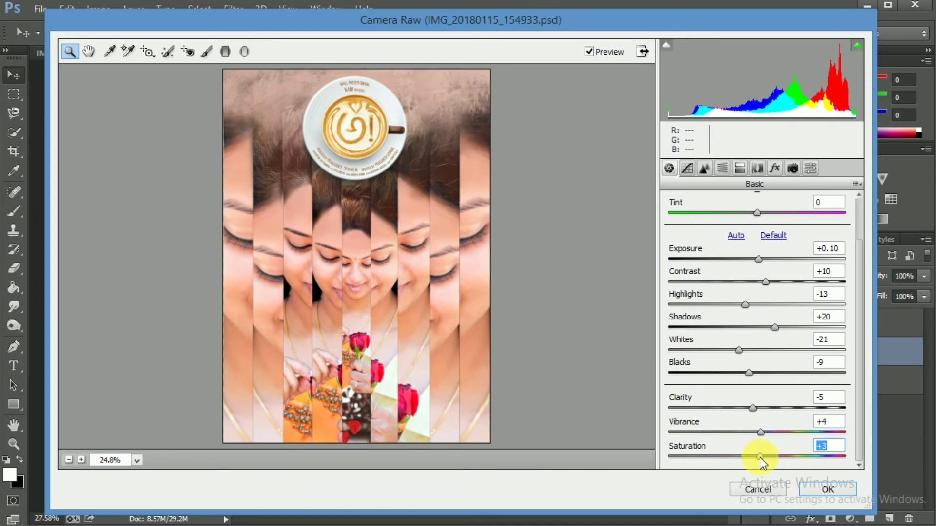
pyautogui.press('Tab')
# - Brighten HSL luminance for reds (+8), oranges and yellows, and apply the grade
pyautogui.click(727, 168)
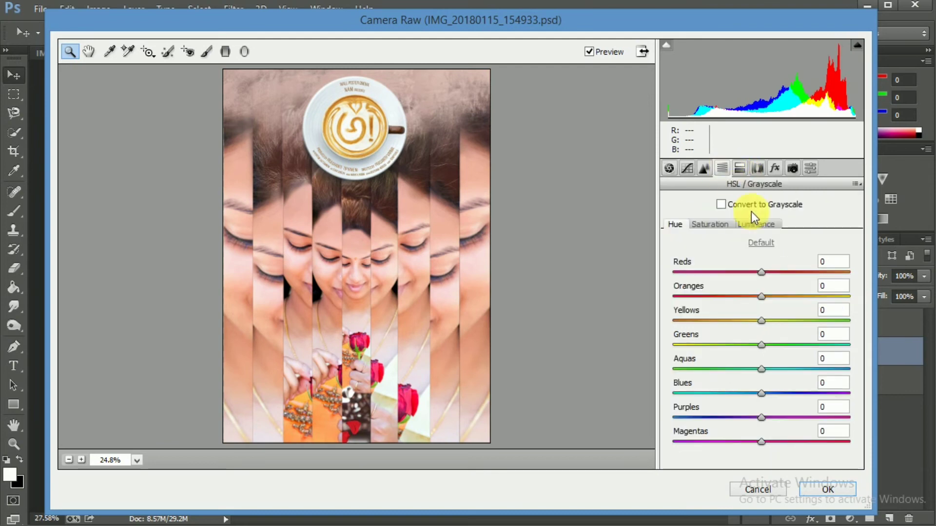
pyautogui.click(754, 228)
pyautogui.moveTo(759, 274)
pyautogui.mouseDown()
pyautogui.moveTo(772, 303)
pyautogui.moveTo(767, 321)
pyautogui.mouseUp()
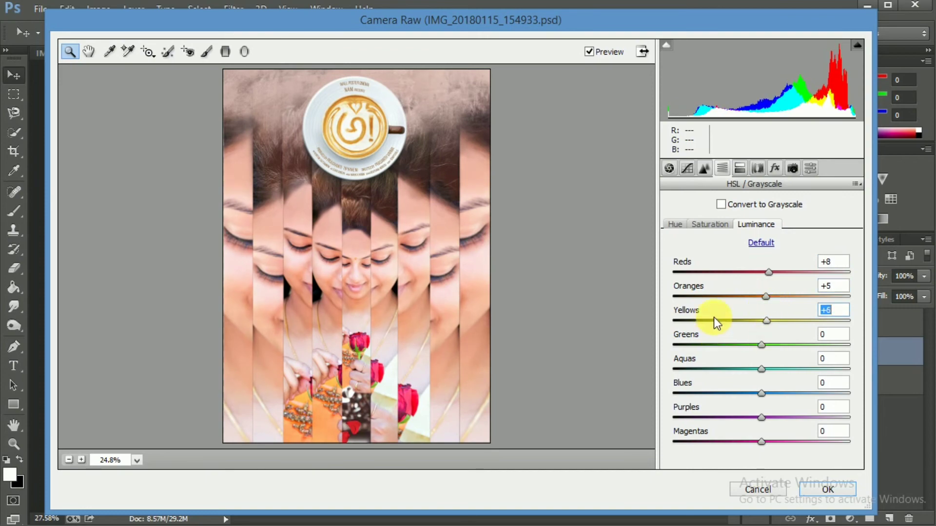
pyautogui.press('Tab')
pyautogui.press('Tab')
pyautogui.press('Tab')
pyautogui.click(826, 490)
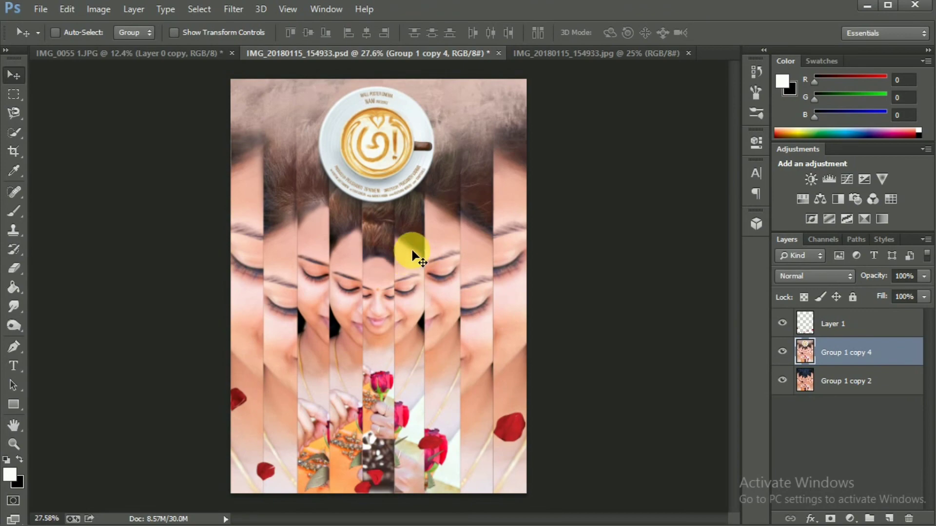
# - On a new layer, paint white over the latte letter with a size-40 brush, then duplicate the layer
pyautogui.scroll(1, 412, 253)
pyautogui.scroll(1, 418, 256)
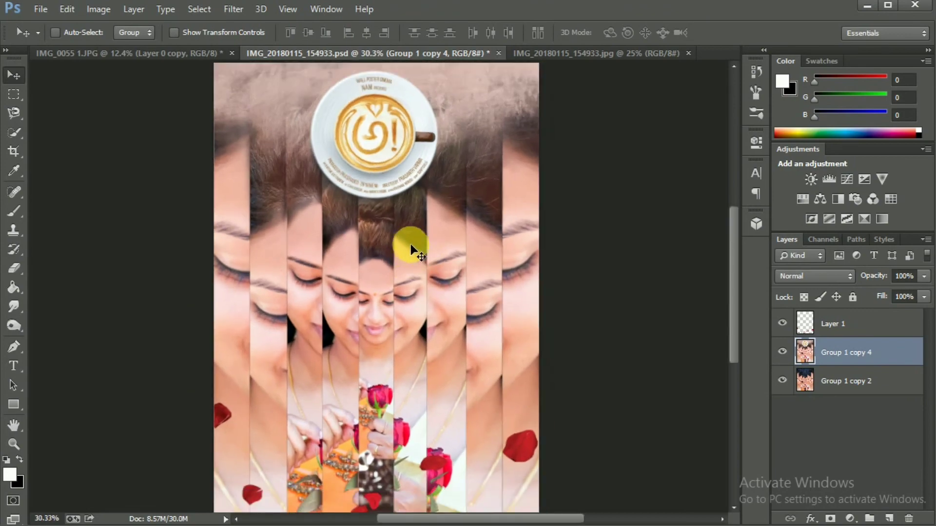
pyautogui.scroll(10, 332, 96)
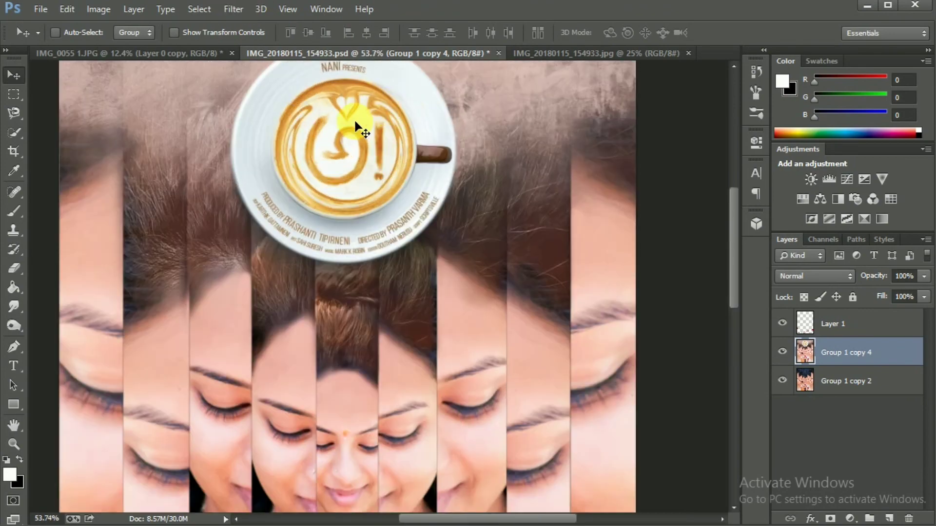
pyautogui.scroll(10, 355, 126)
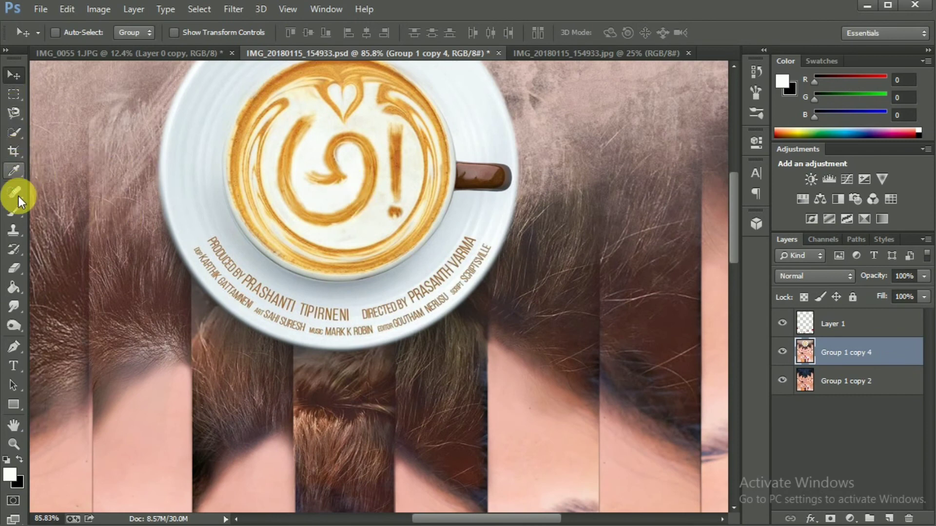
pyautogui.click(14, 211)
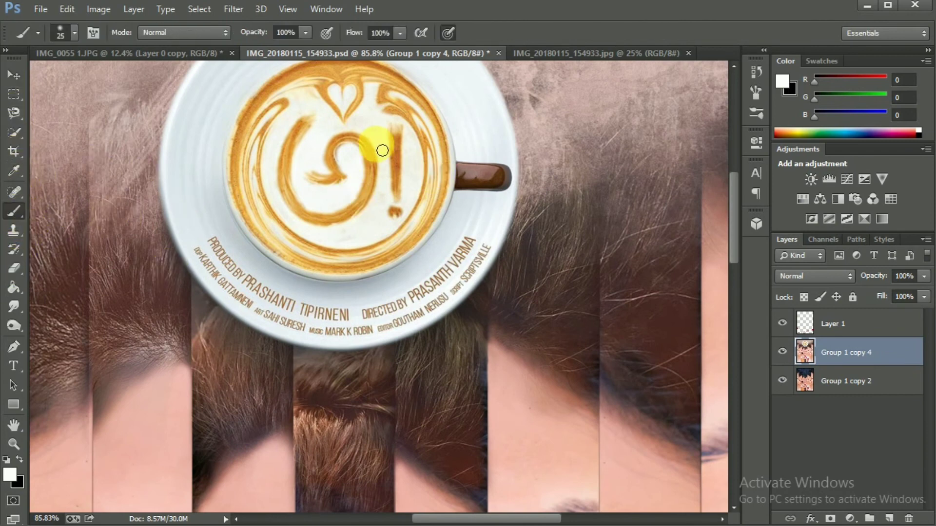
pyautogui.click(890, 518)
pyautogui.scroll(2, 354, 158)
pyautogui.scroll(1, 389, 157)
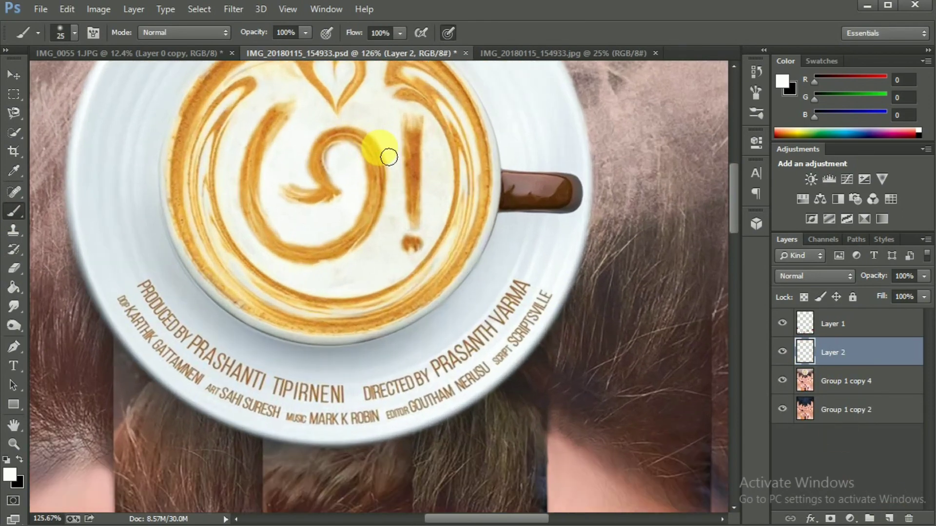
pyautogui.press(']')
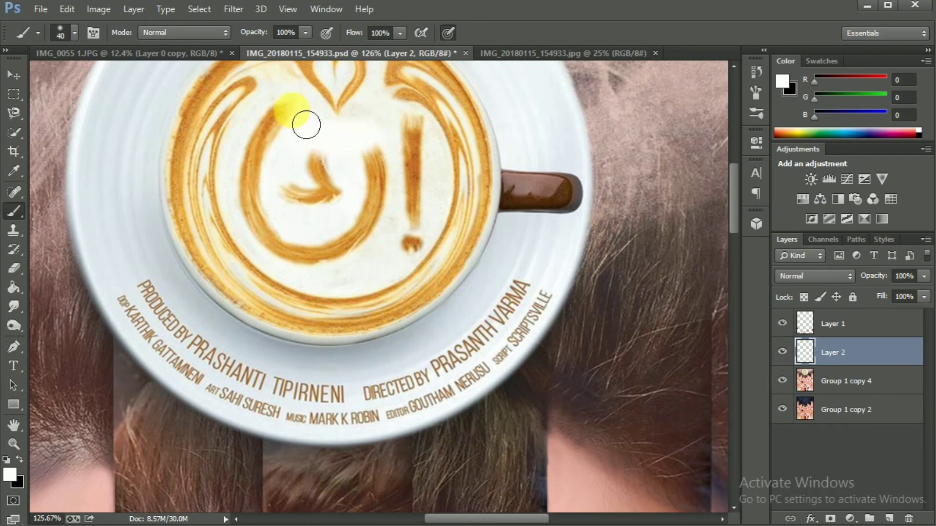
pyautogui.moveTo(388, 157)
pyautogui.mouseDown()
pyautogui.moveTo(266, 160)
pyautogui.moveTo(394, 213)
pyautogui.moveTo(306, 123)
pyautogui.moveTo(279, 126)
pyautogui.moveTo(288, 270)
pyautogui.moveTo(387, 116)
pyautogui.moveTo(393, 192)
pyautogui.moveTo(346, 213)
pyautogui.moveTo(272, 224)
pyautogui.mouseUp()
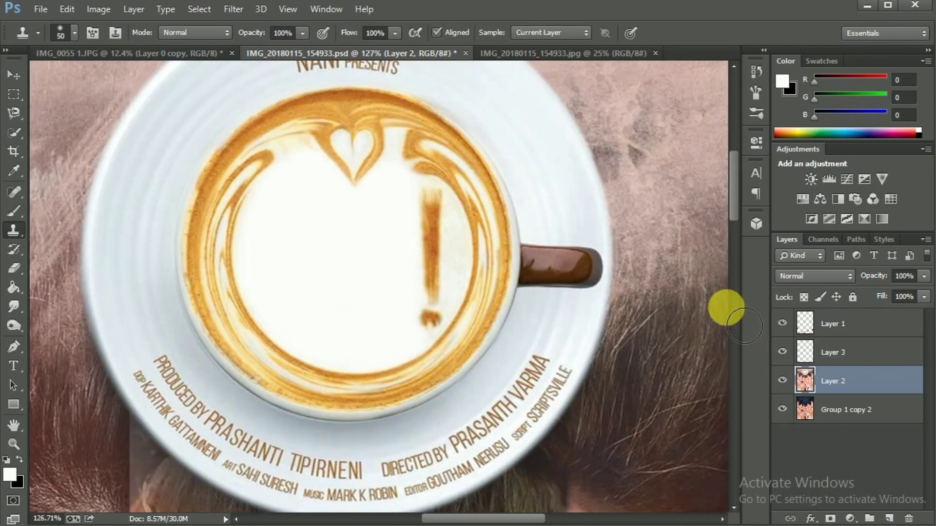
pyautogui.moveTo(831, 381); pyautogui.dragTo(889, 518)
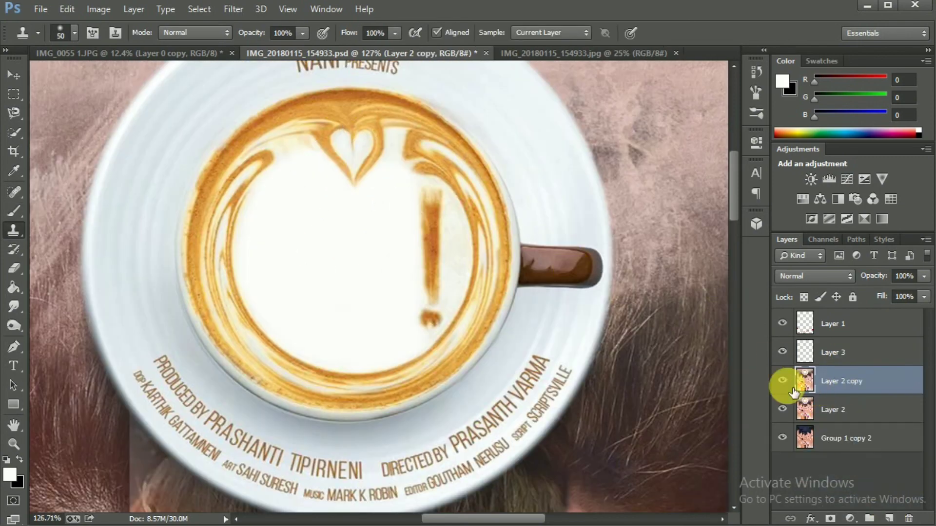
# - Clone latte foam to rebuild the U letter with a longer, thicker top bar
pyautogui.click(308, 227)
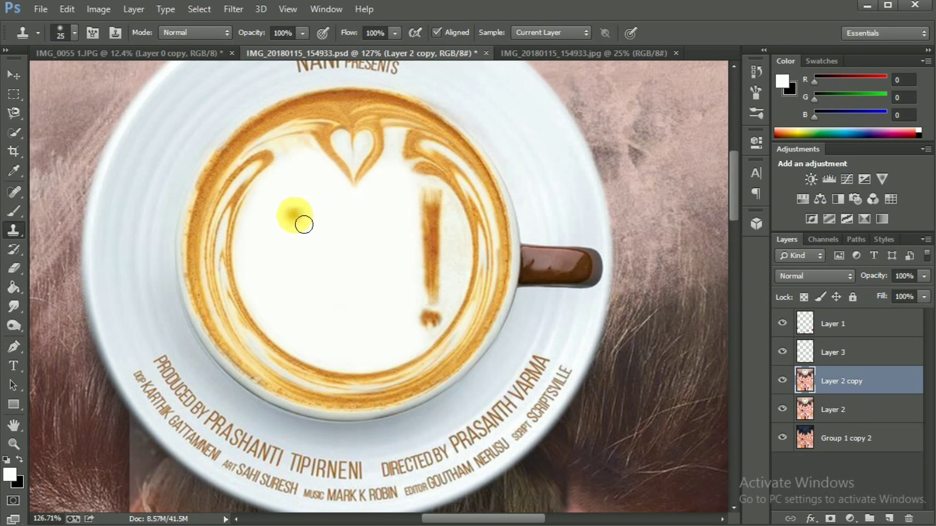
pyautogui.moveTo(304, 225)
pyautogui.mouseDown()
pyautogui.moveTo(311, 241)
pyautogui.moveTo(295, 292)
pyautogui.moveTo(288, 254)
pyautogui.moveTo(324, 318)
pyautogui.moveTo(291, 224)
pyautogui.moveTo(311, 227)
pyautogui.moveTo(258, 234)
pyautogui.moveTo(383, 215)
pyautogui.mouseUp()
pyautogui.keyDown('alt'); pyautogui.click(299, 119); pyautogui.keyUp('alt')
pyautogui.keyDown('alt'); pyautogui.click(349, 111); pyautogui.keyUp('alt')
pyautogui.moveTo(355, 107); pyautogui.dragTo(365, 137)
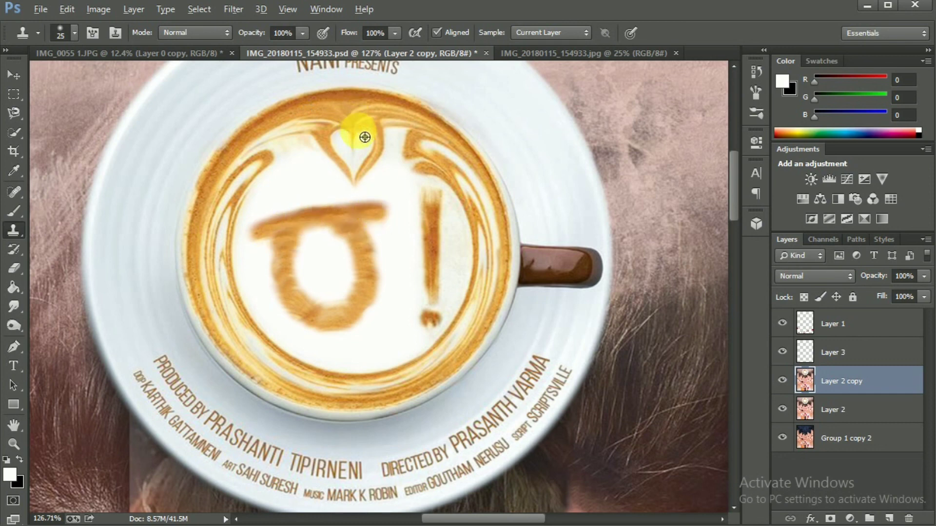
pyautogui.hotkey('ctrl', 'z')
pyautogui.click(391, 222)
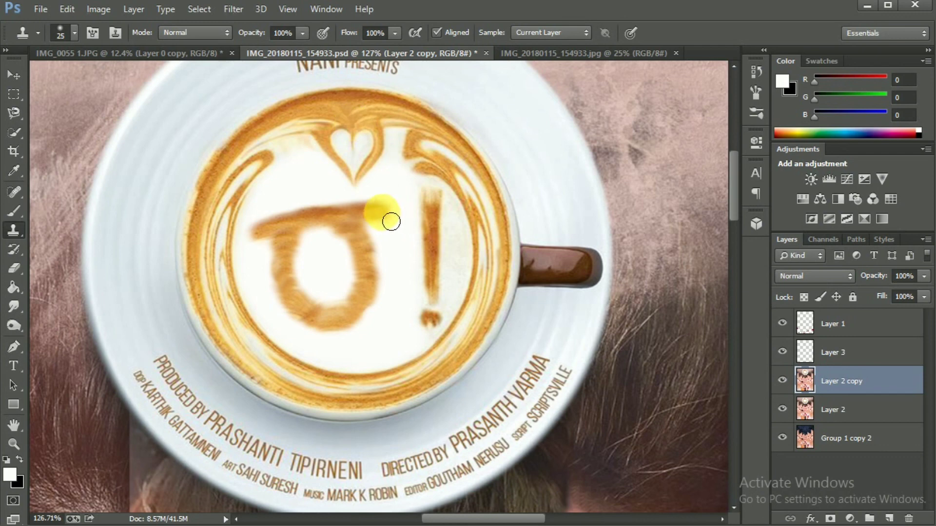
pyautogui.moveTo(392, 219); pyautogui.dragTo(417, 230)
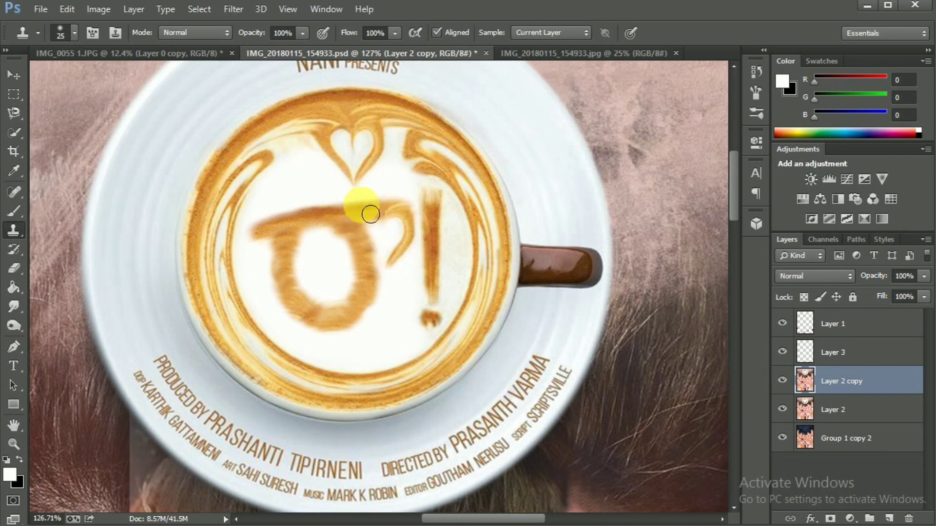
# - Clone a foam heart into the letter's hook and clean up its edge and the cup rim
pyautogui.keyDown('alt'); pyautogui.click(351, 174); pyautogui.keyUp('alt')
pyautogui.click(398, 269)
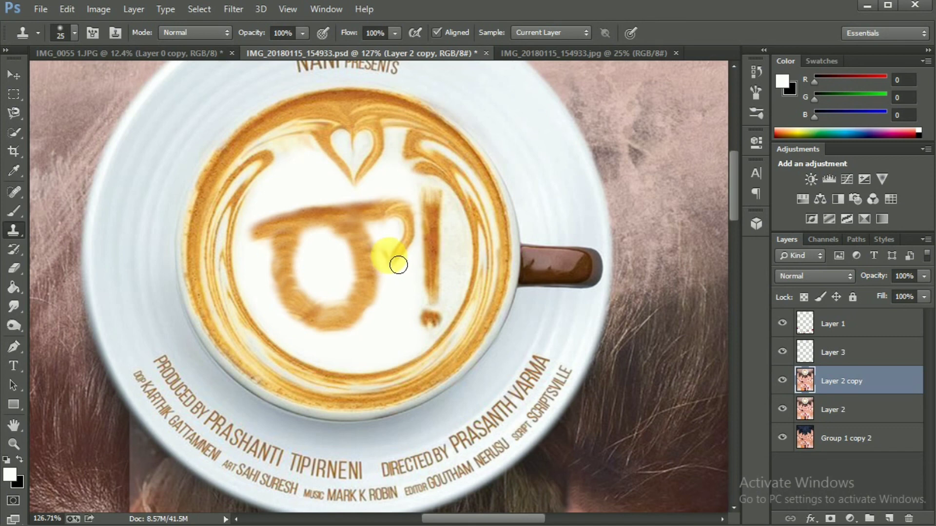
pyautogui.moveTo(383, 249); pyautogui.dragTo(386, 222)
pyautogui.keyDown('alt'); pyautogui.click(337, 116); pyautogui.keyUp('alt')
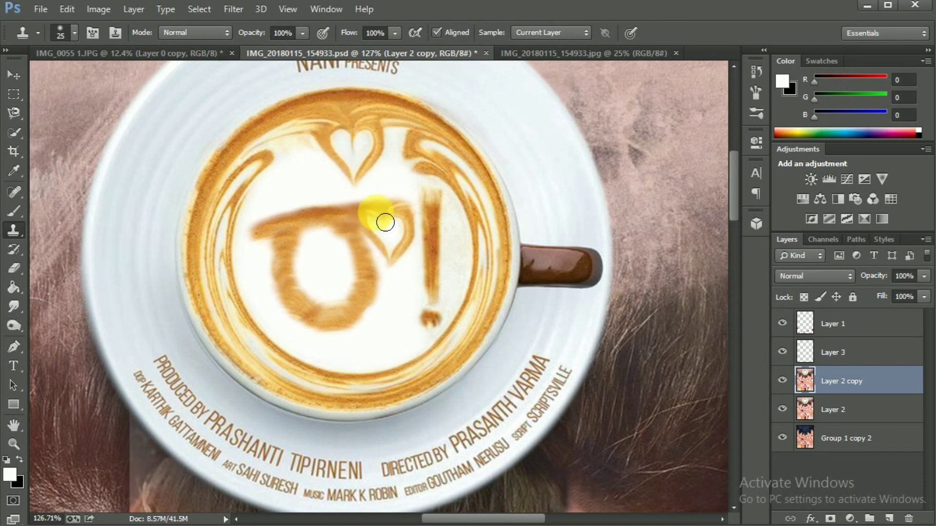
pyautogui.scroll(-4, 383, 223)
pyautogui.scroll(2, 382, 278)
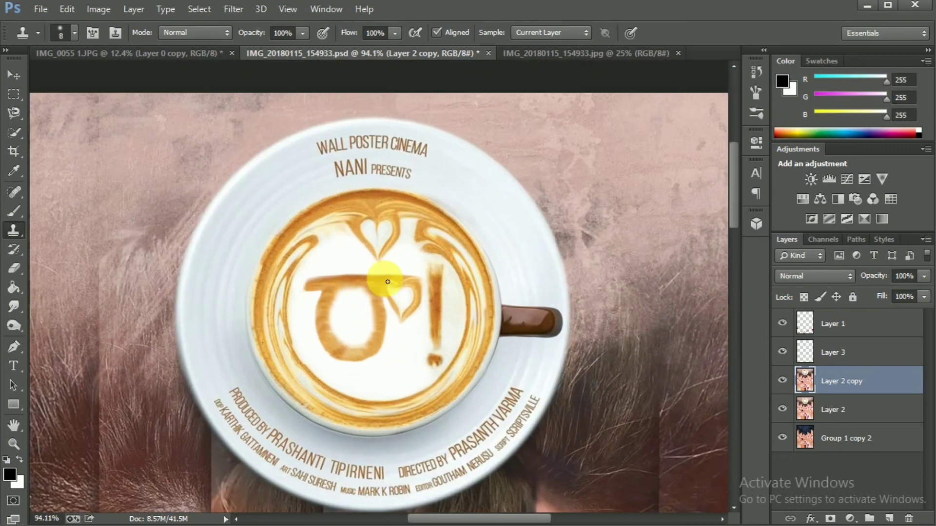
pyautogui.scroll(4, 414, 306)
pyautogui.press('x')
pyautogui.scroll(-2, 351, 141)
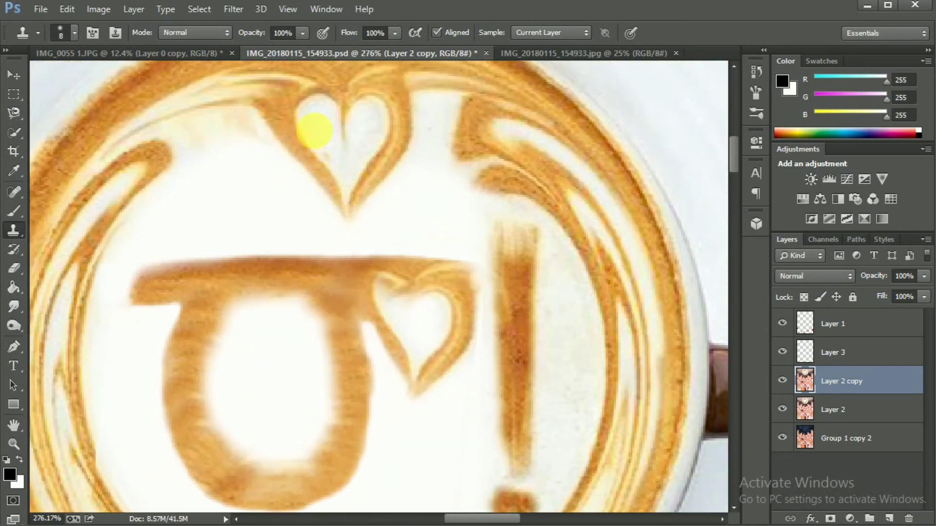
pyautogui.scroll(1, 317, 131)
pyautogui.moveTo(385, 293)
pyautogui.mouseDown()
pyautogui.moveTo(378, 322)
pyautogui.moveTo(415, 396)
pyautogui.moveTo(376, 340)
pyautogui.mouseUp()
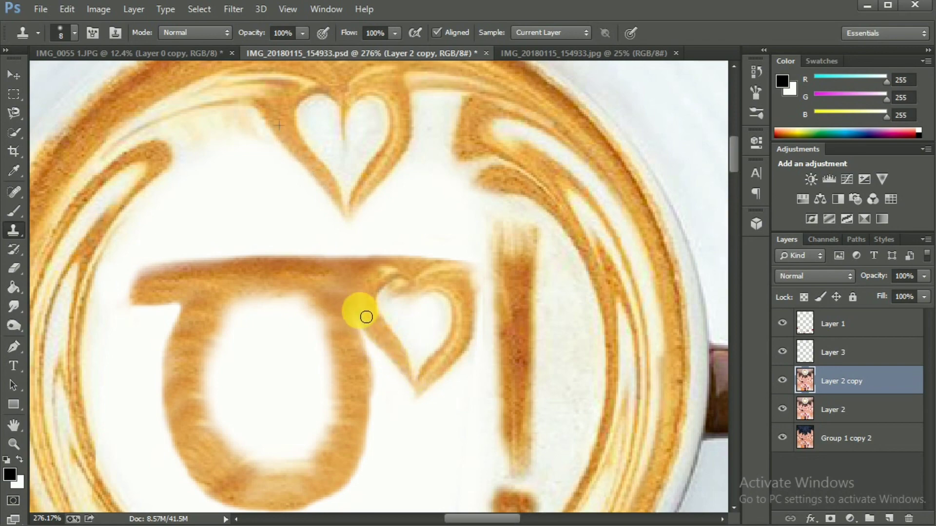
pyautogui.keyDown('alt'); pyautogui.scroll(-3, 371, 306); pyautogui.keyUp('alt')
pyautogui.keyDown('alt'); pyautogui.scroll(-3, 359, 297); pyautogui.keyUp('alt')
pyautogui.keyDown('alt'); pyautogui.scroll(-2, 409, 292); pyautogui.keyUp('alt')
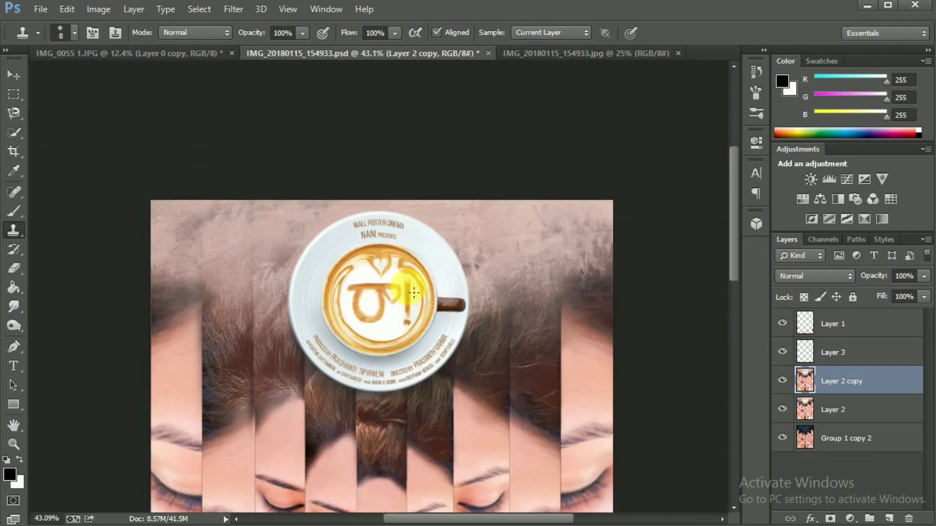
pyautogui.keyDown('alt'); pyautogui.scroll(-2, 409, 289); pyautogui.keyUp('alt')
pyautogui.keyDown('alt'); pyautogui.scroll(1, 475, 327); pyautogui.keyUp('alt')
pyautogui.keyDown('alt'); pyautogui.scroll(1, 546, 355); pyautogui.keyUp('alt')
# - Merge Layer 1 through Layer 2 into one layer and duplicate it as Layer 1 copy
pyautogui.keyDown('alt'); pyautogui.scroll(1, 548, 356); pyautogui.keyUp('alt')
pyautogui.click(833, 323)
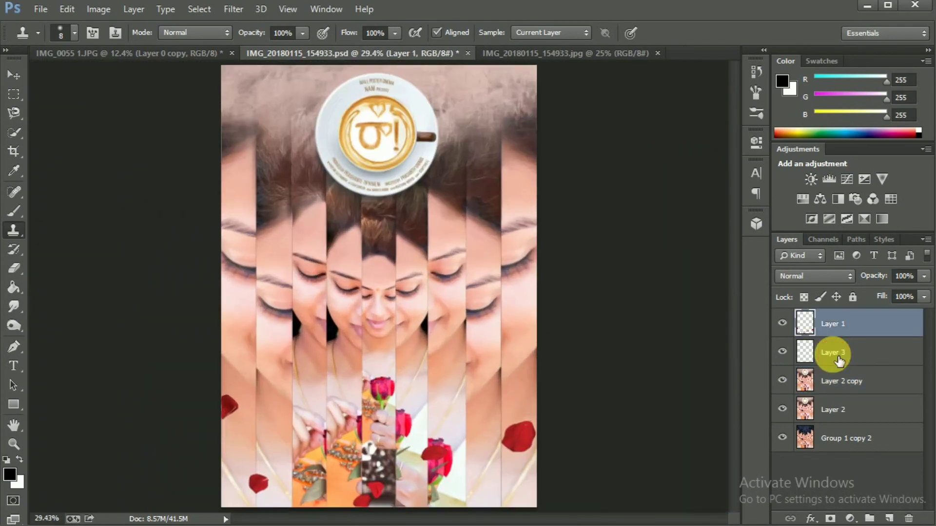
pyautogui.keyDown('shift'); pyautogui.click(831, 353); pyautogui.keyUp('shift')
pyautogui.click(783, 352)
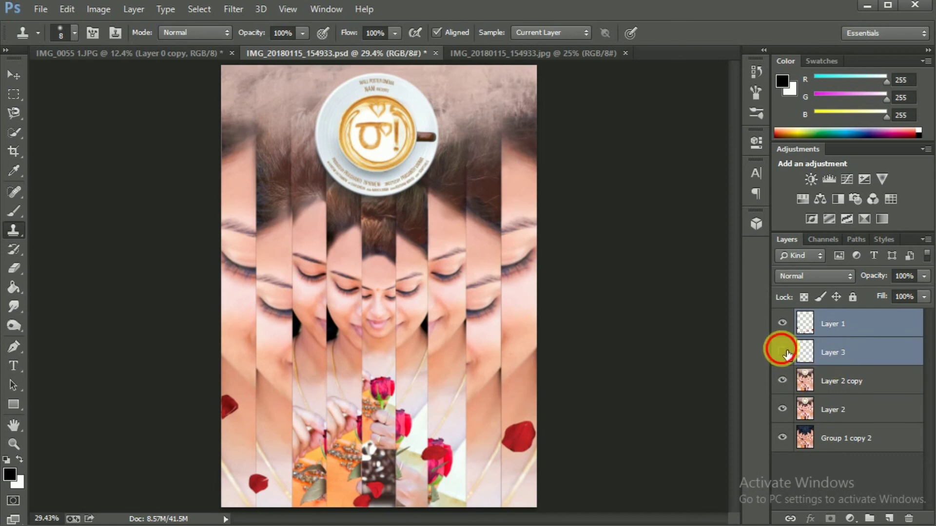
pyautogui.keyDown('shift'); pyautogui.click(832, 409); pyautogui.keyUp('shift')
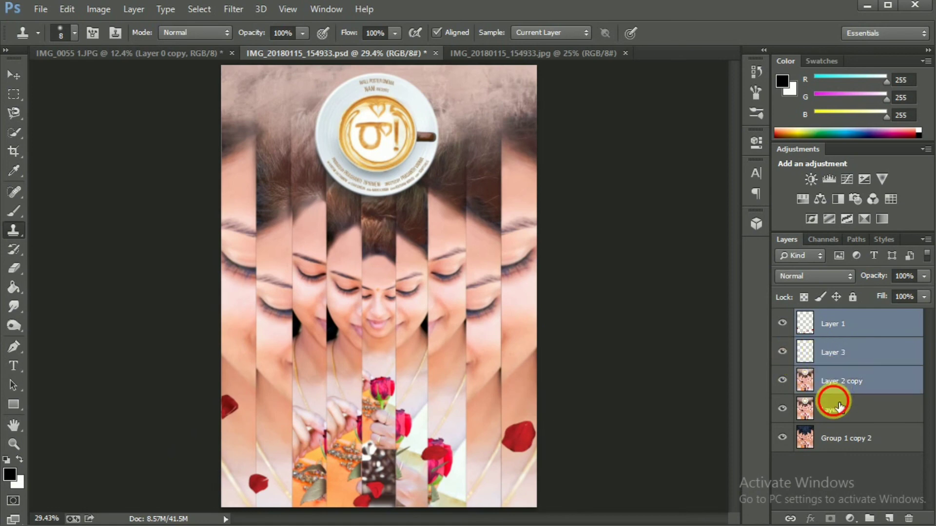
pyautogui.rightClick(835, 387)
pyautogui.click(596, 422)
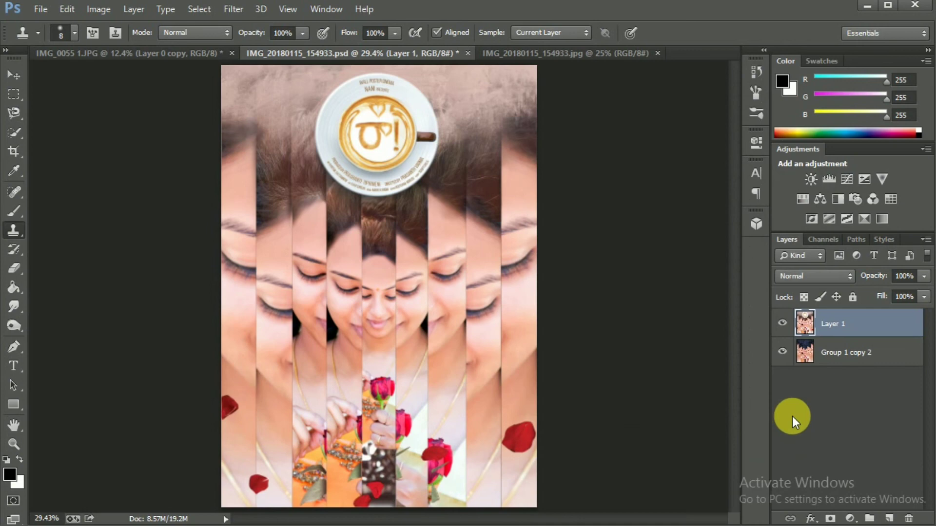
pyautogui.click(783, 324)
pyautogui.hotkey('ctrl', 'j')
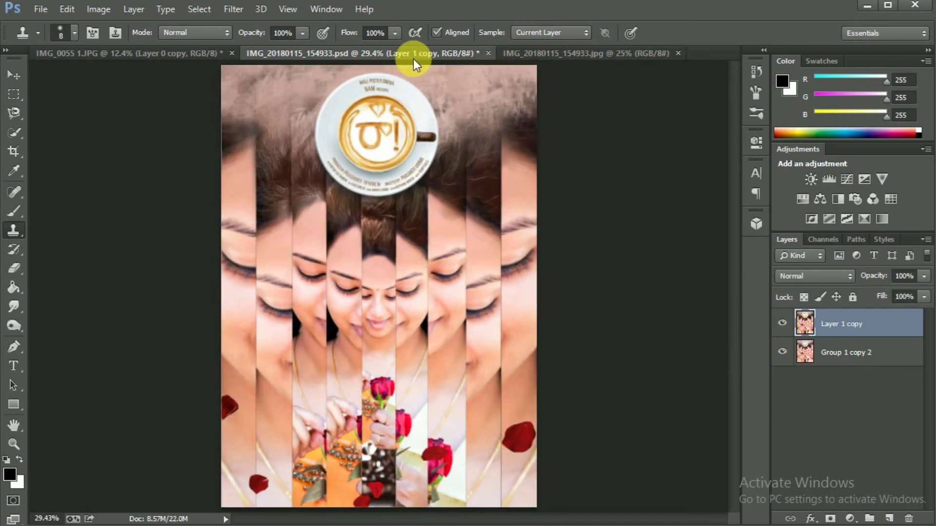
# - Apply Oil Paint to the copy with Stylization 0.89, Cleanliness 0.9 and Shine 0
pyautogui.click(244, 12)
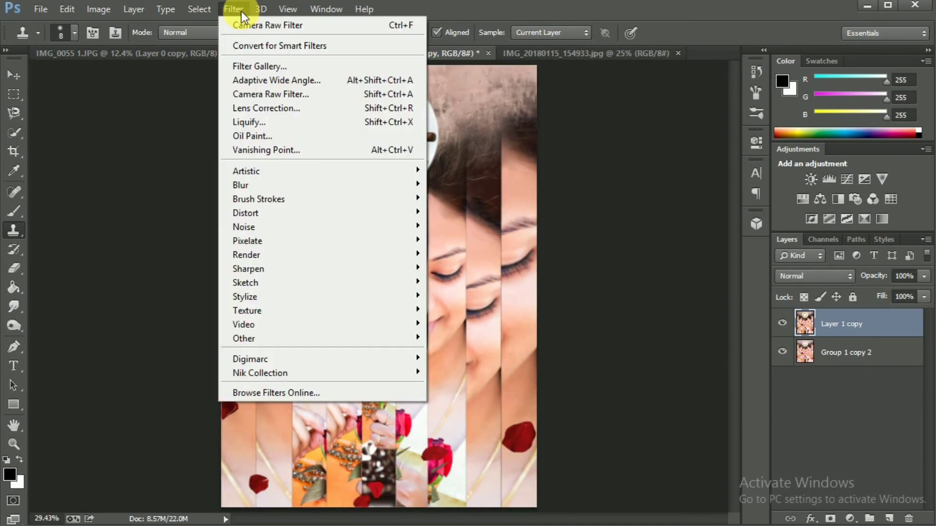
pyautogui.click(263, 136)
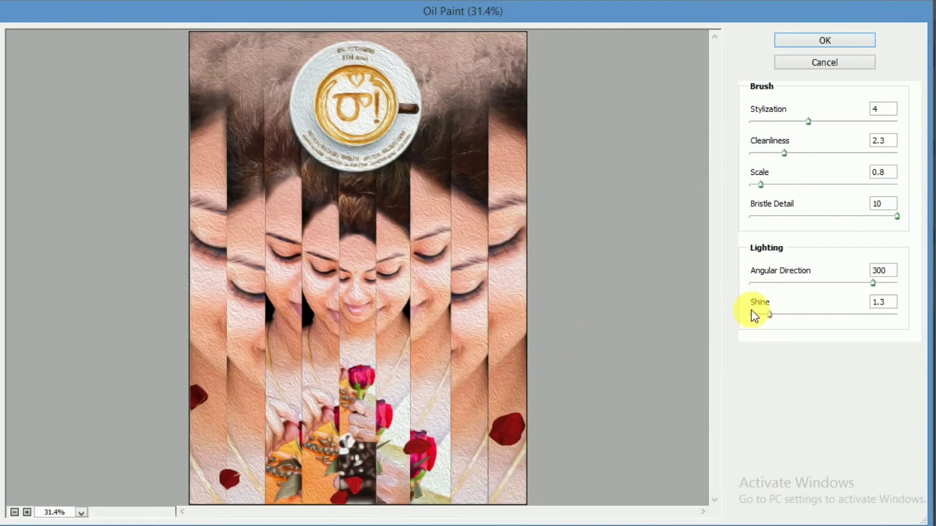
pyautogui.moveTo(739, 313); pyautogui.dragTo(742, 312)
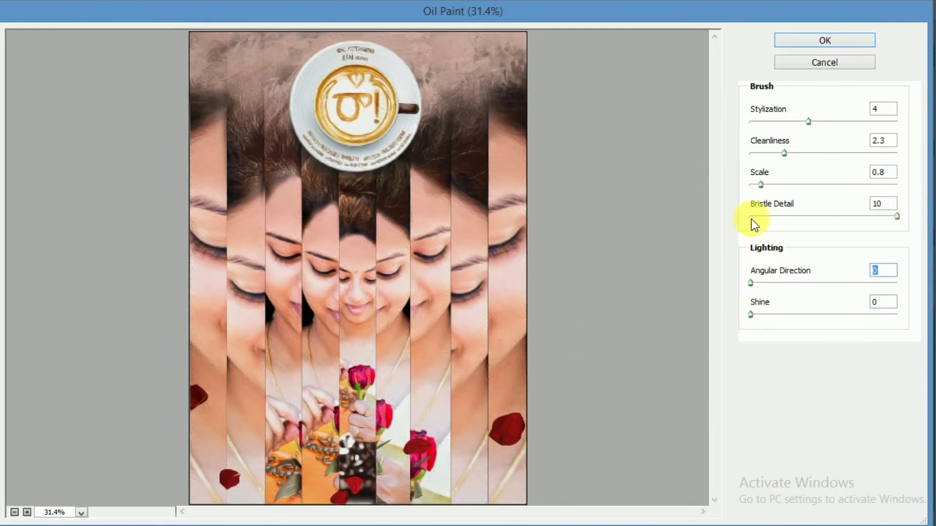
pyautogui.click(763, 153)
pyautogui.click(763, 122)
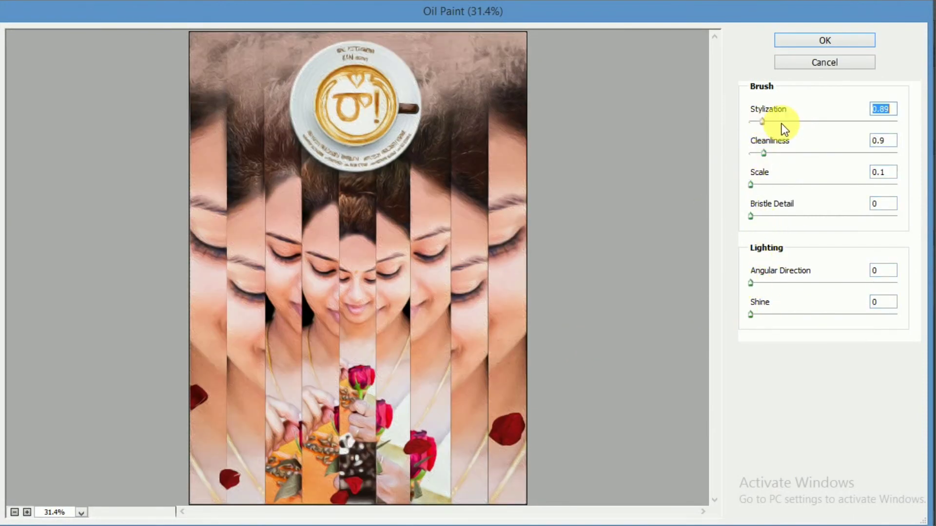
pyautogui.click(825, 40)
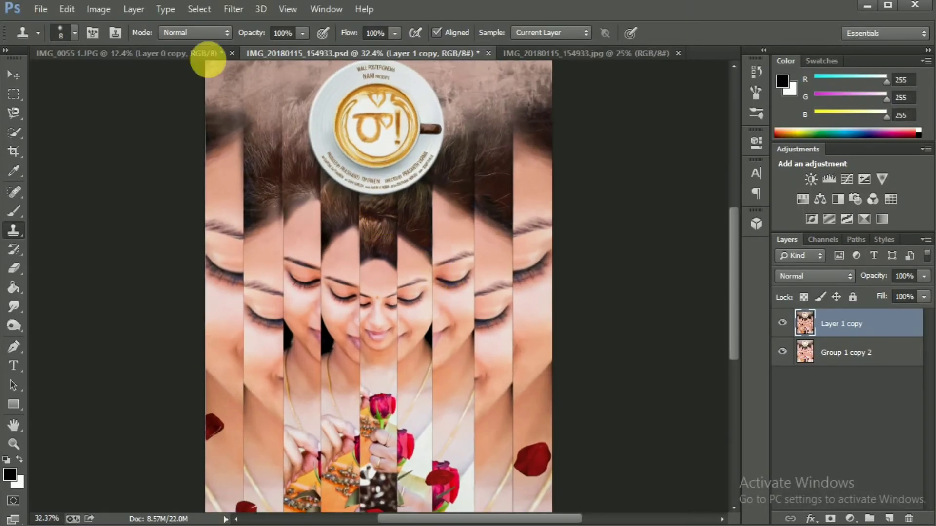
# - Apply Image > Auto Tone to the oil-painted poster and fit it on screen
pyautogui.click(98, 9)
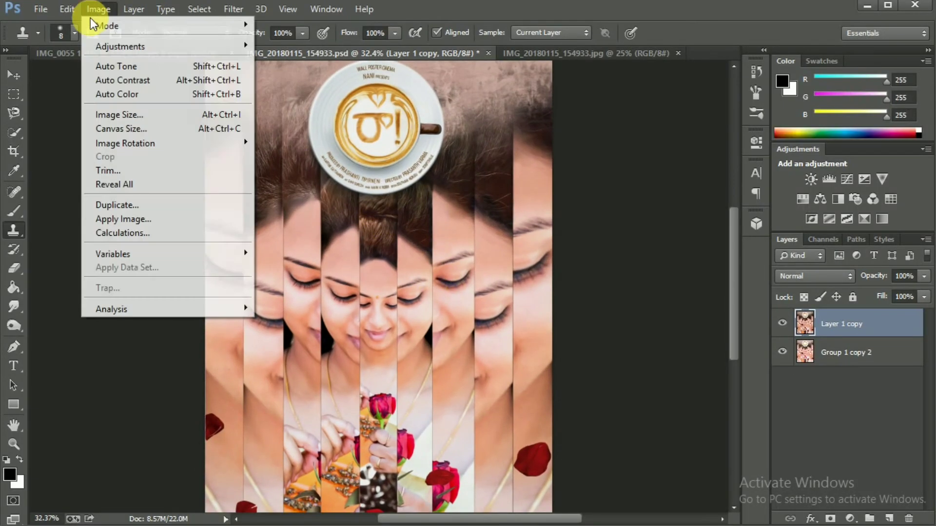
pyautogui.click(105, 65)
pyautogui.hotkey('ctrl', '0')
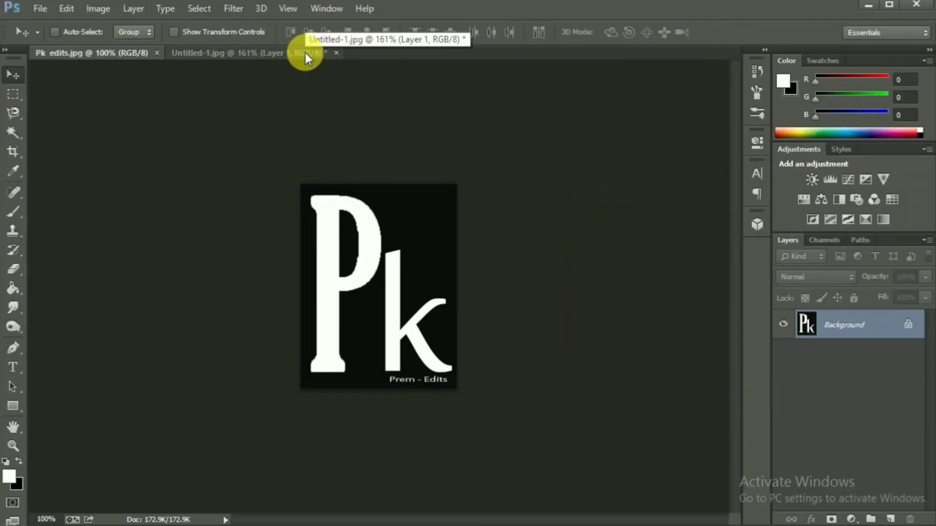
# - In Untitled-1, drag the white Layer 1 down to uncover the Please Subscribe, Like, Share message
pyautogui.click(305, 54)
pyautogui.moveTo(642, 94)
pyautogui.mouseDown()
pyautogui.moveTo(652, 251)
pyautogui.moveTo(644, 485)
pyautogui.mouseUp()
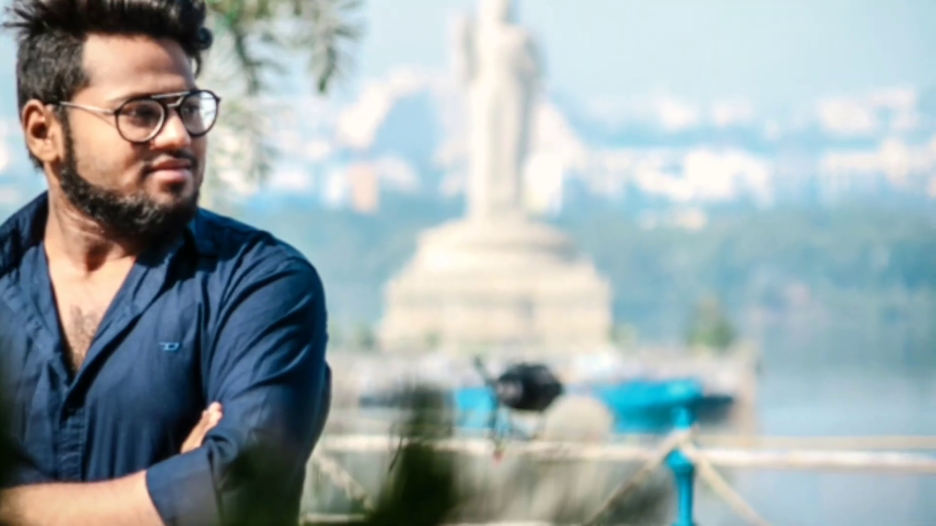